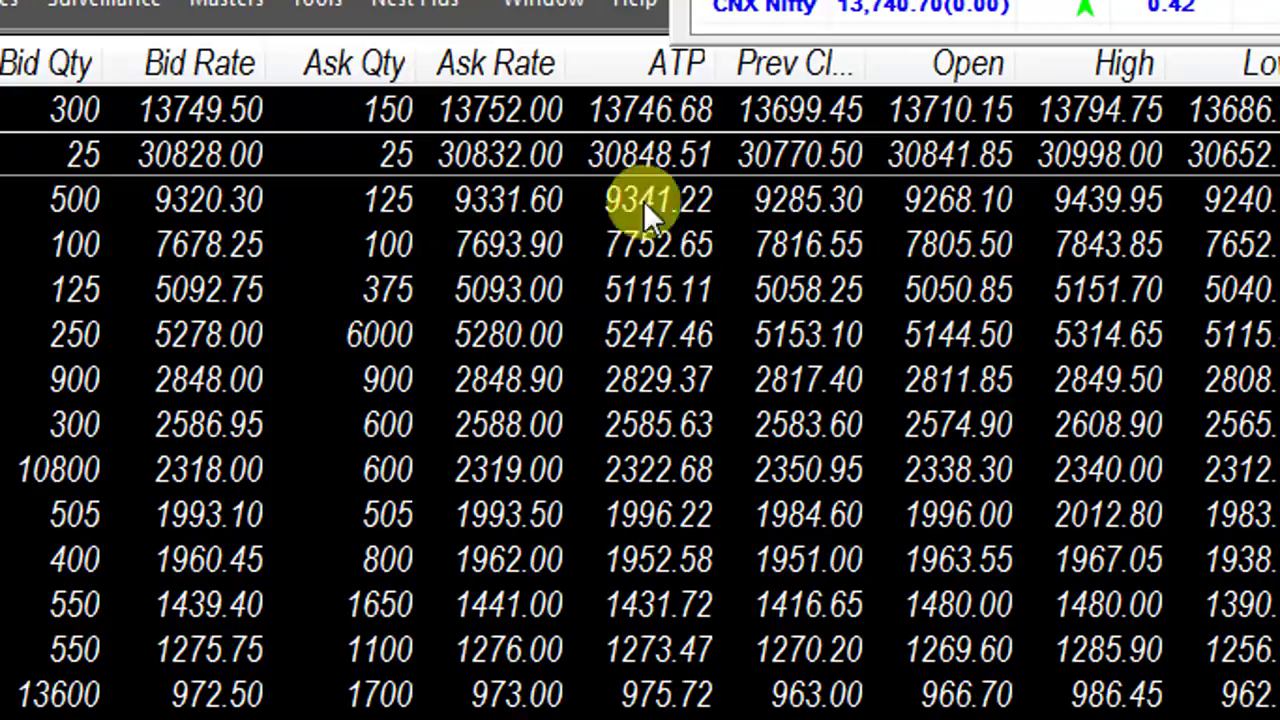
Minimize the trading terminal and the browser, and open the fao_participant workbook from the desktop.
left_click(197, 110)
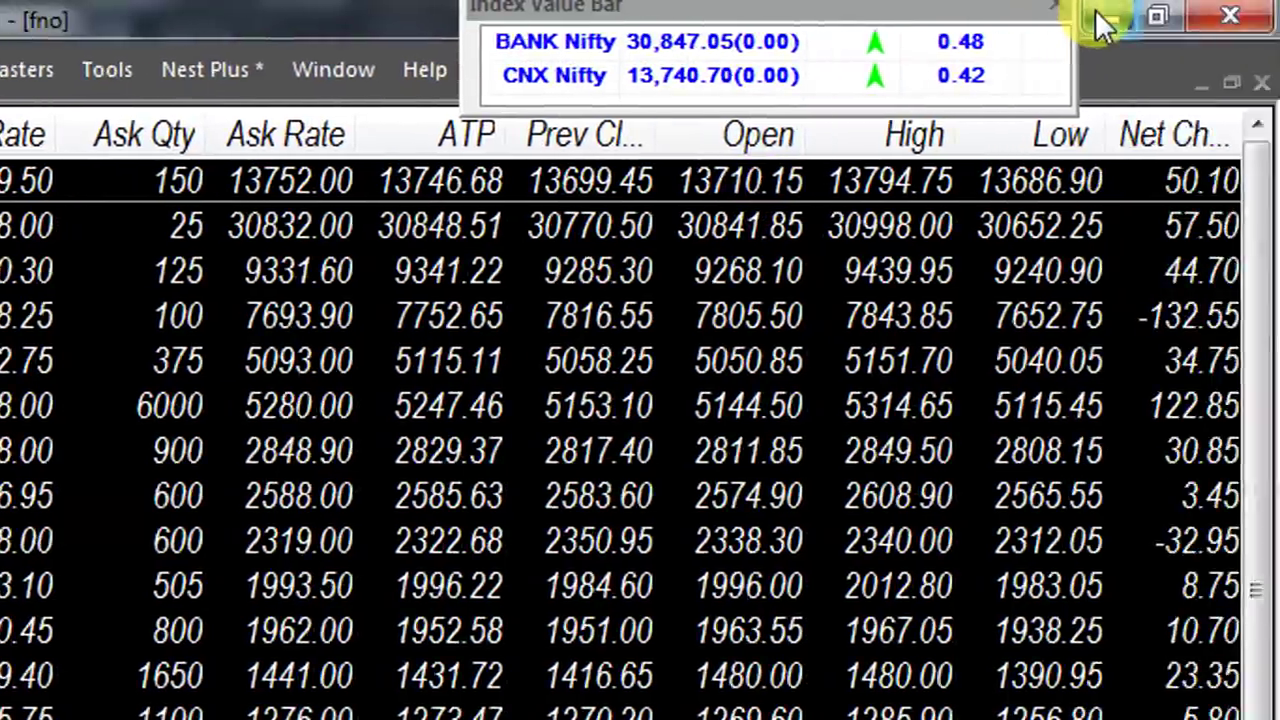
left_click(1095, 9)
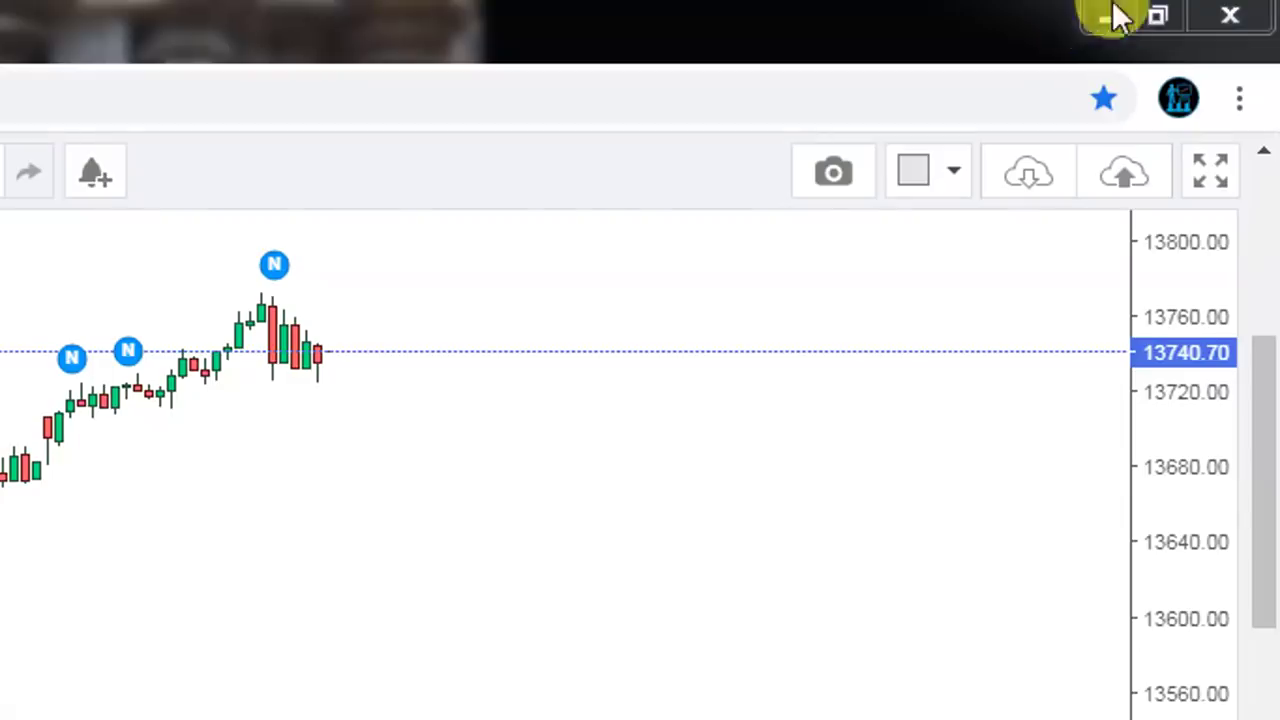
left_click(1110, 12)
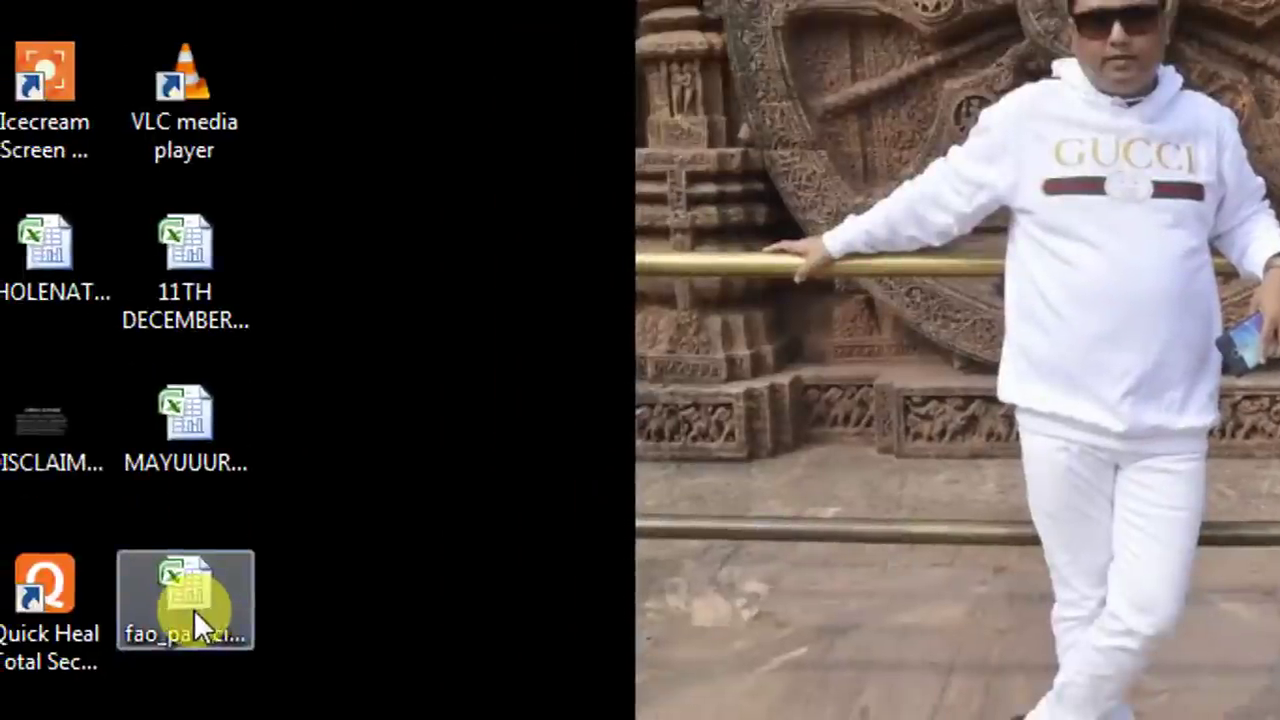
double_click(60, 660)
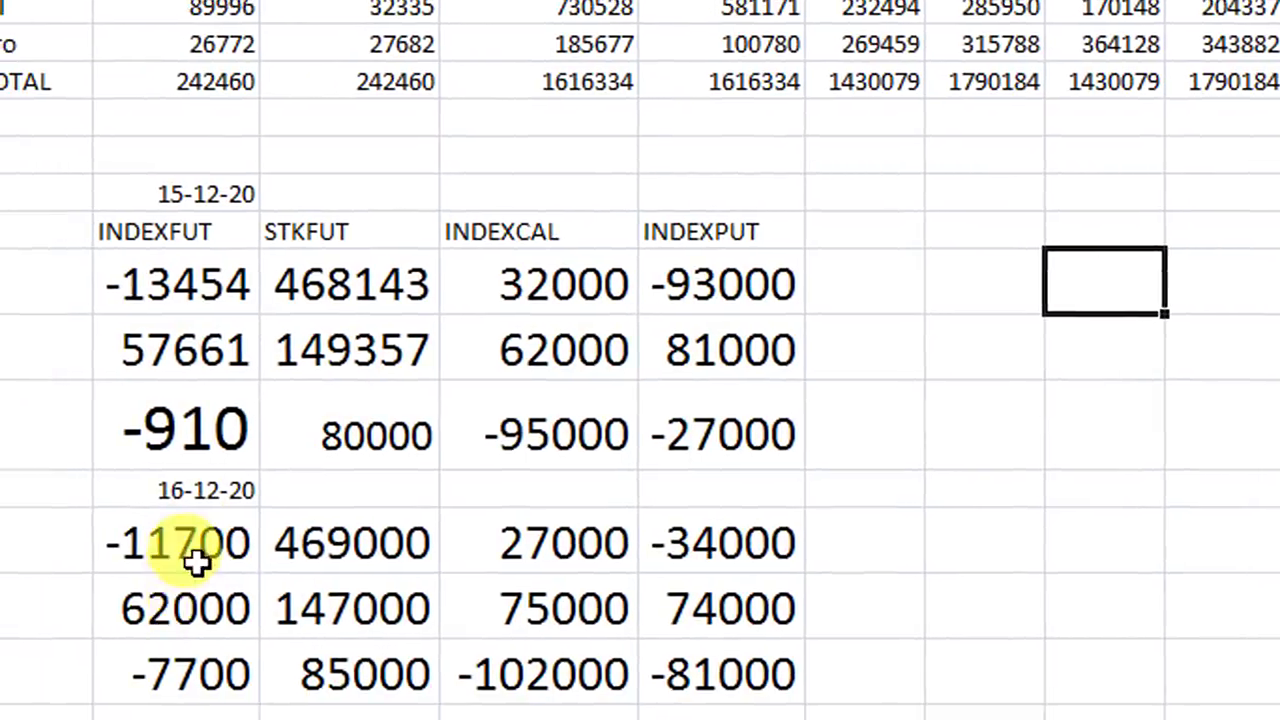
Check the 16-12-20 INDEXFUT figure in the first data row and close the workbook without saving.
left_click(184, 590)
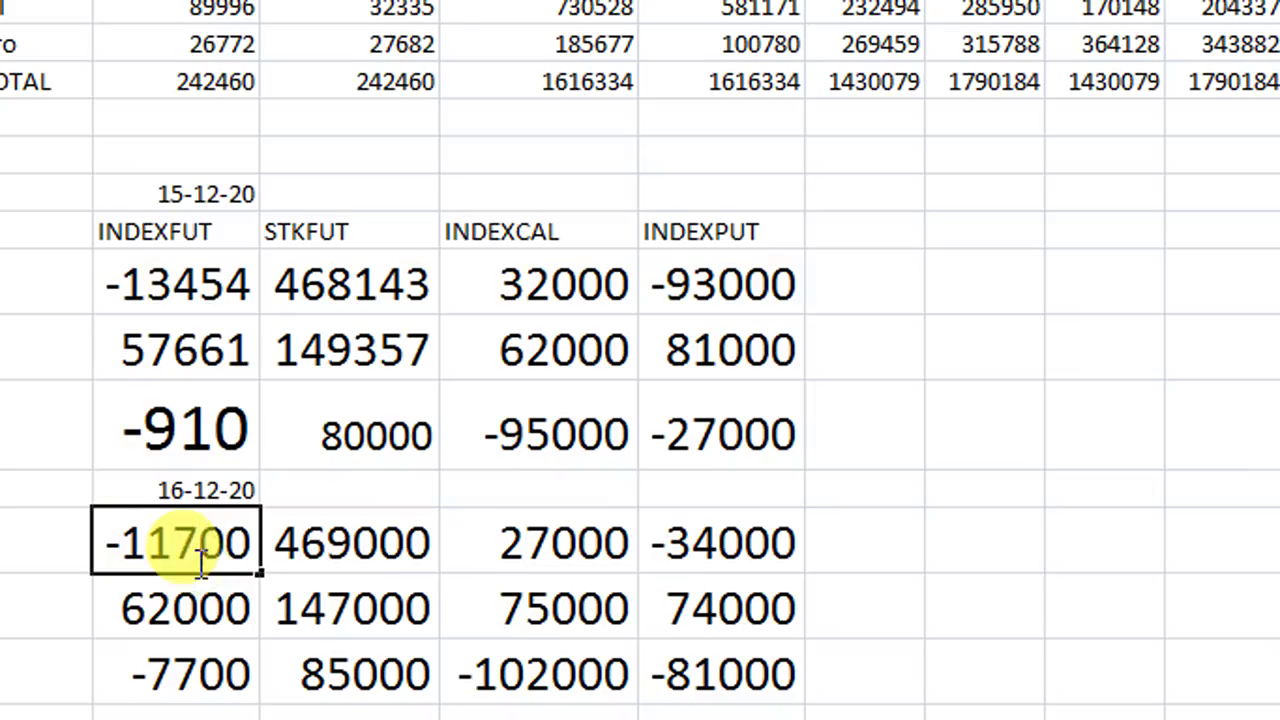
double_click(200, 562)
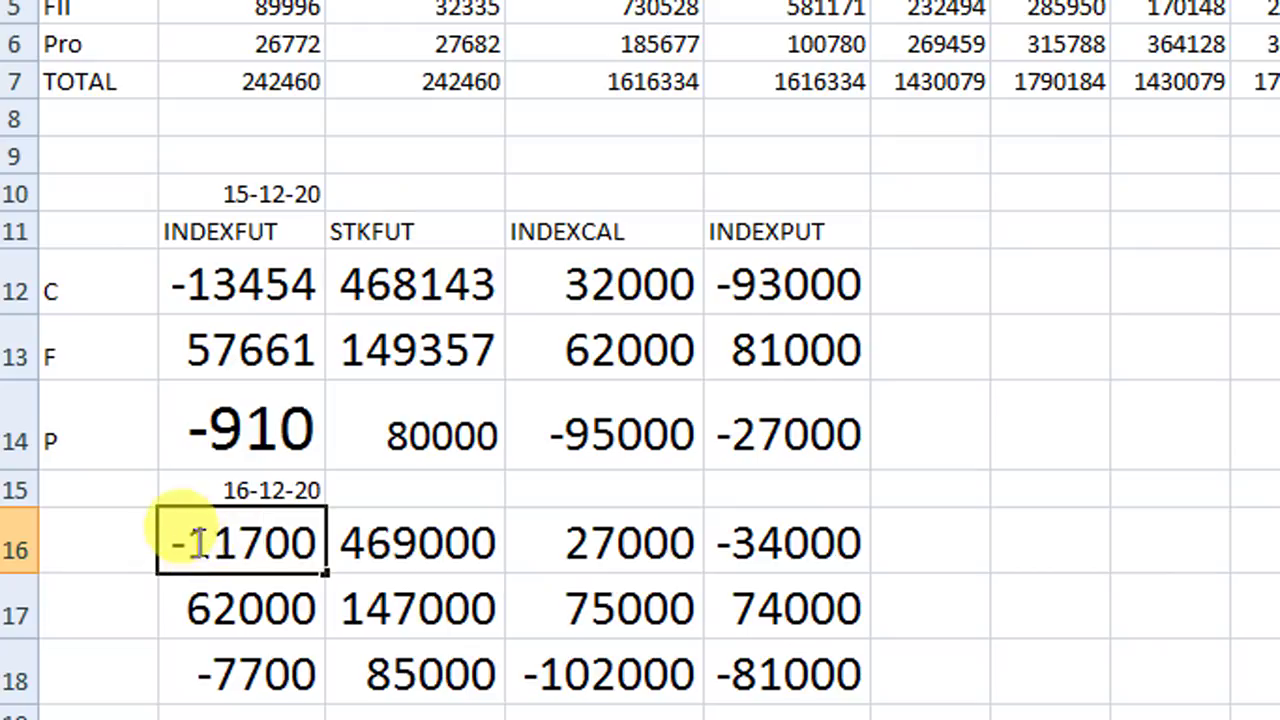
double_click(197, 541)
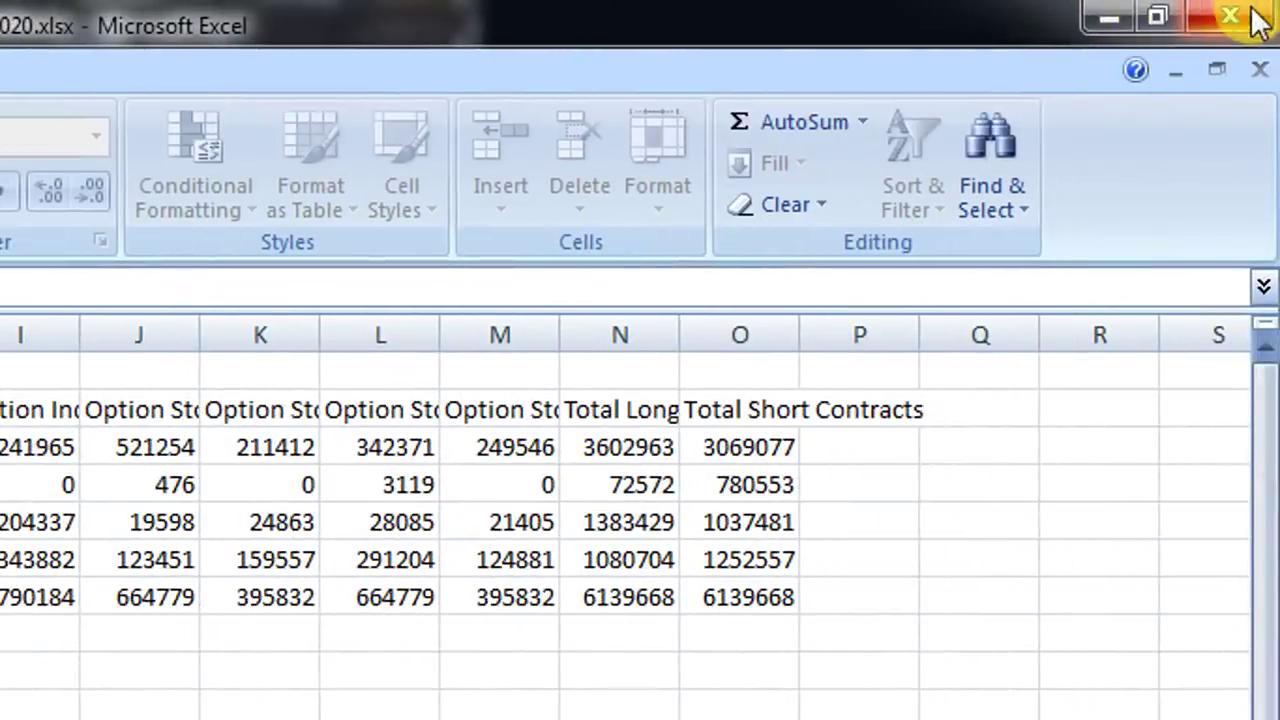
left_click(1252, 14)
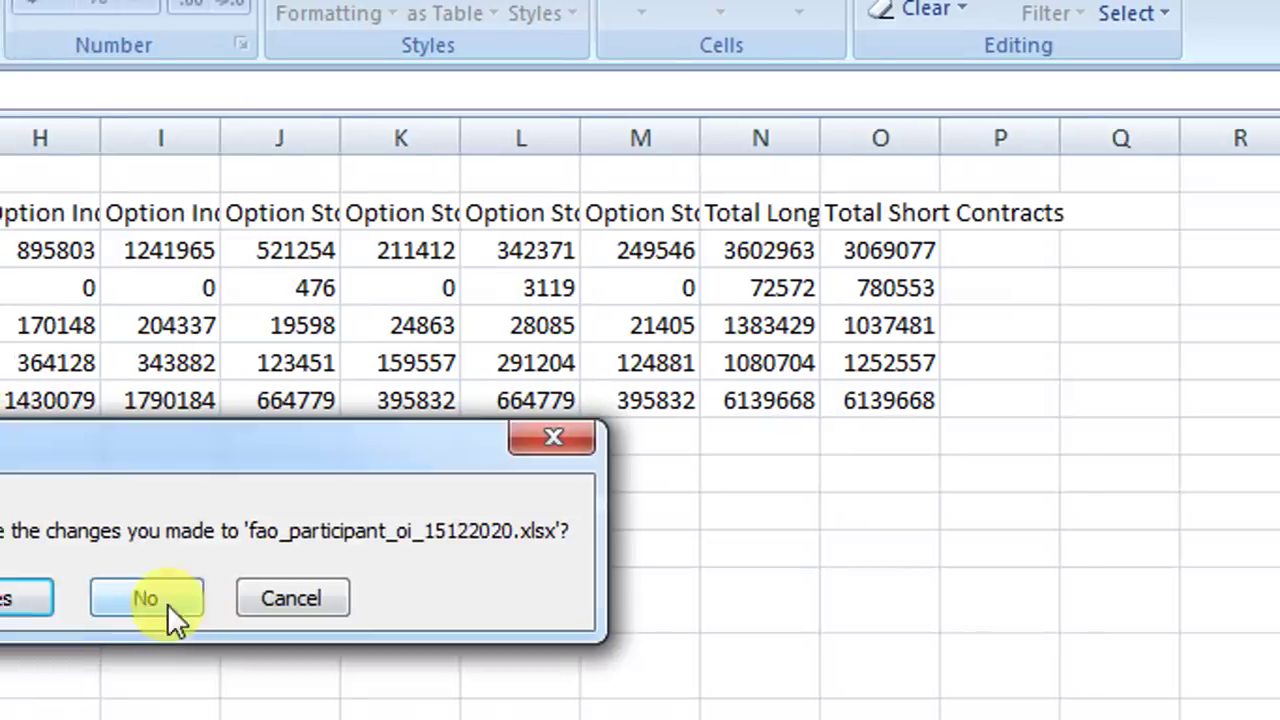
left_click(157, 600)
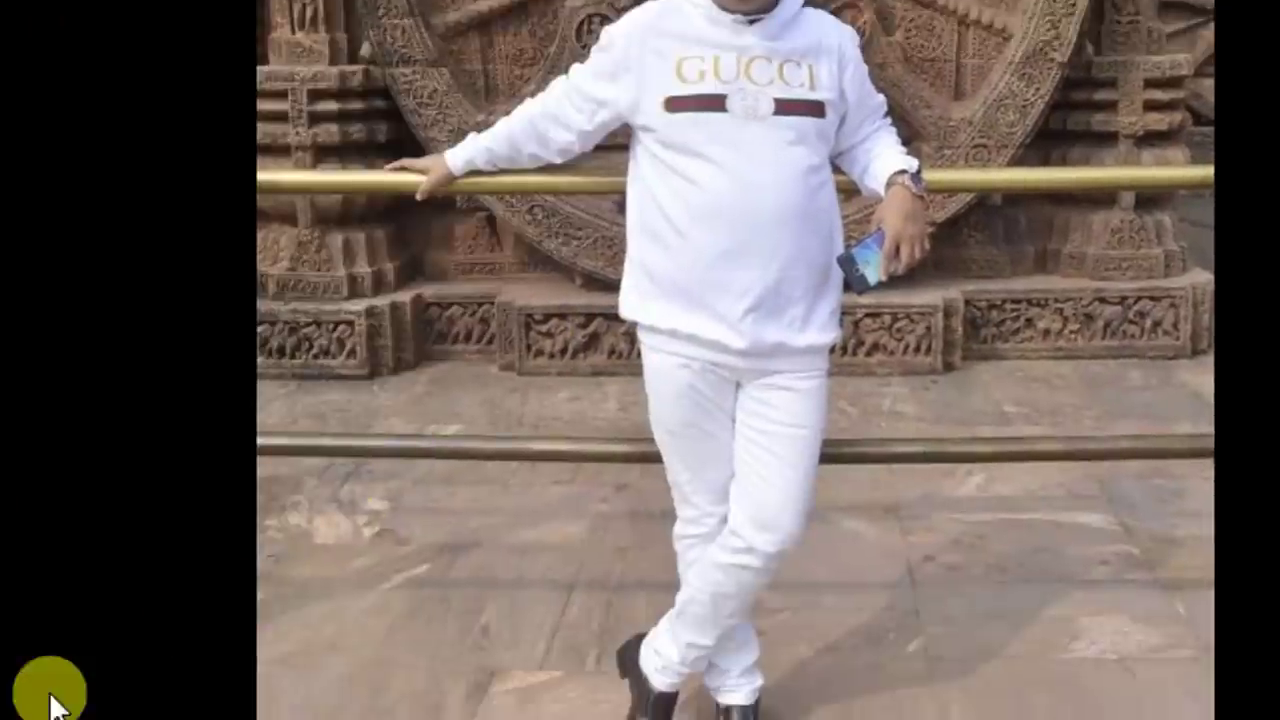
Bring back the Nifty 50 chart in the browser and view it at the 1 minute and 5 minute intervals.
left_click(185, 678)
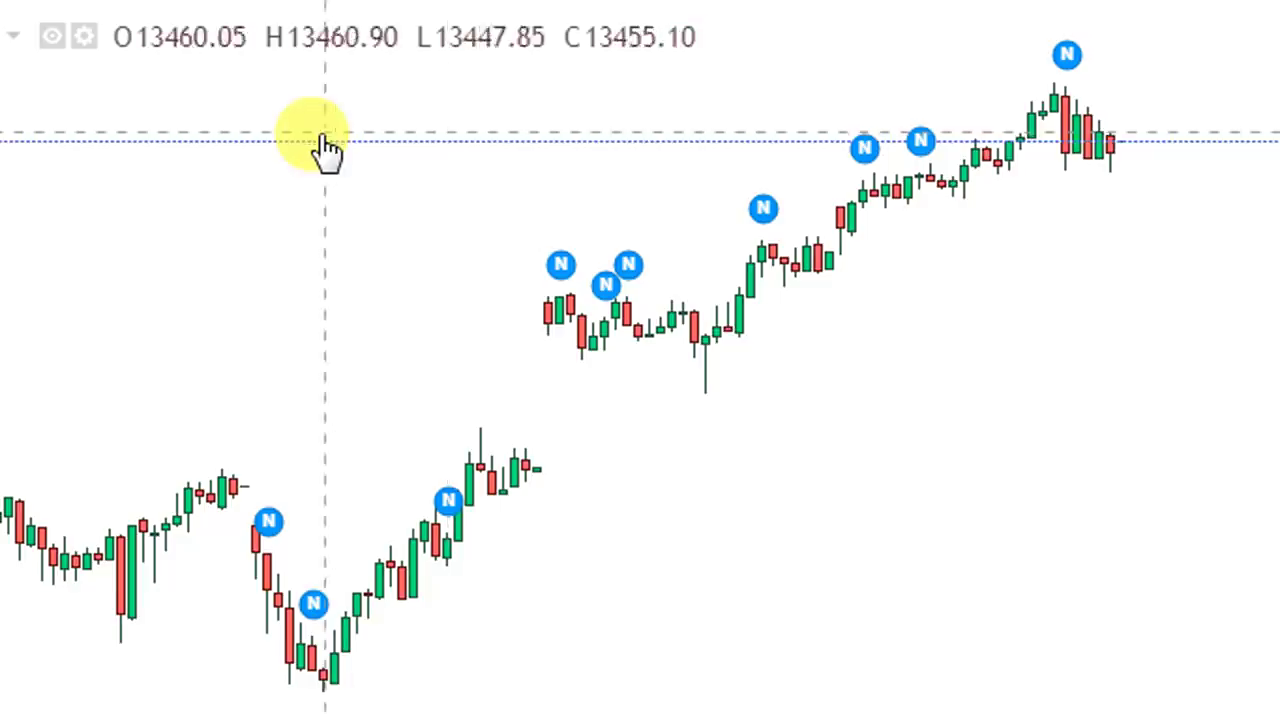
left_click(200, 110)
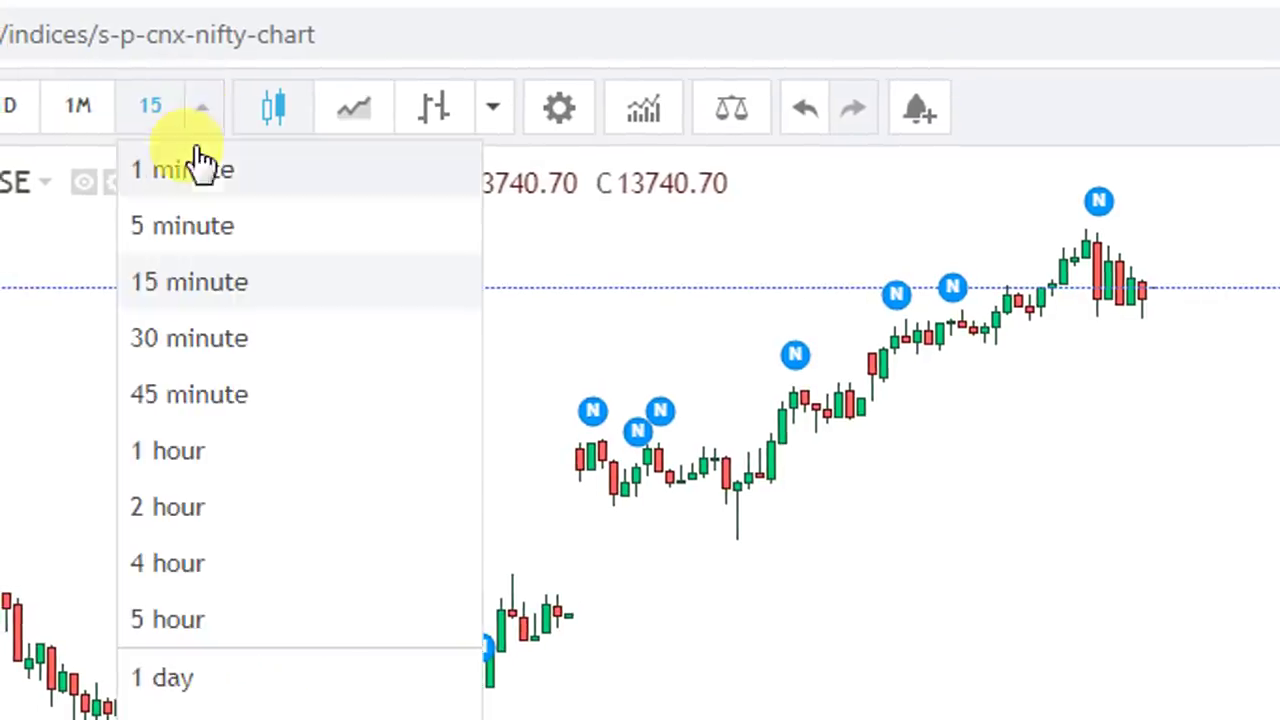
left_click(200, 165)
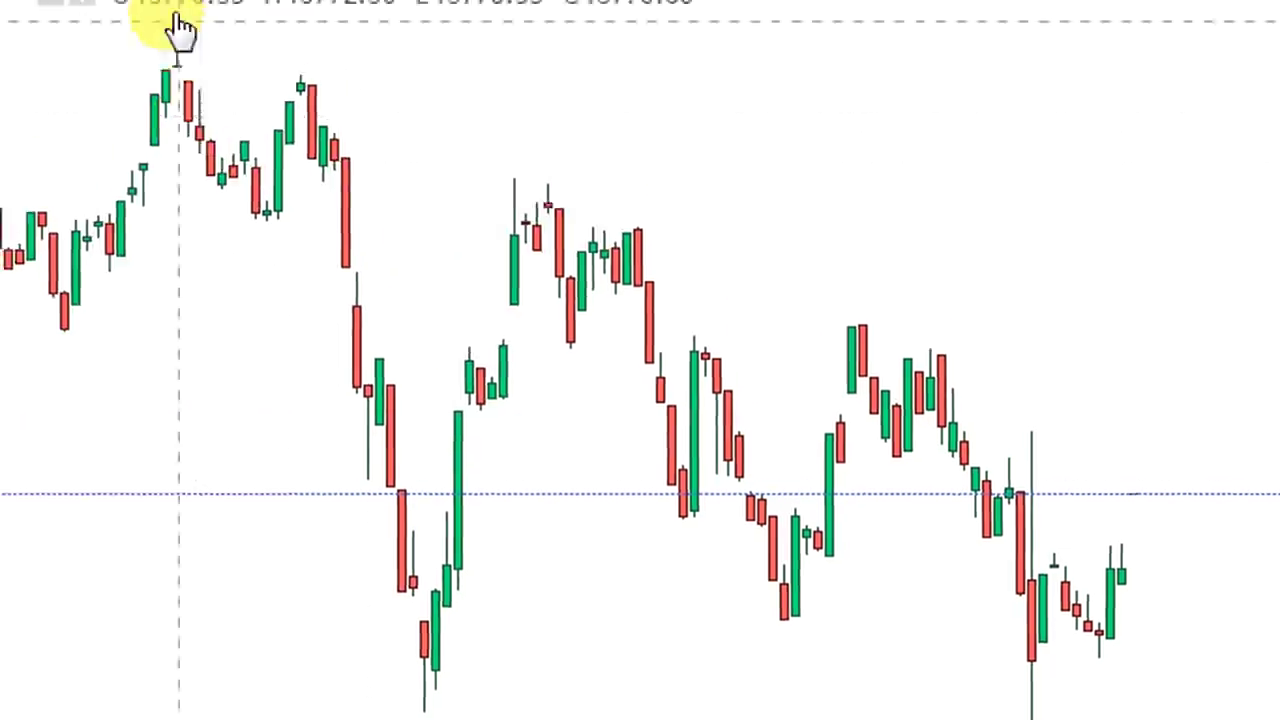
left_click(205, 82)
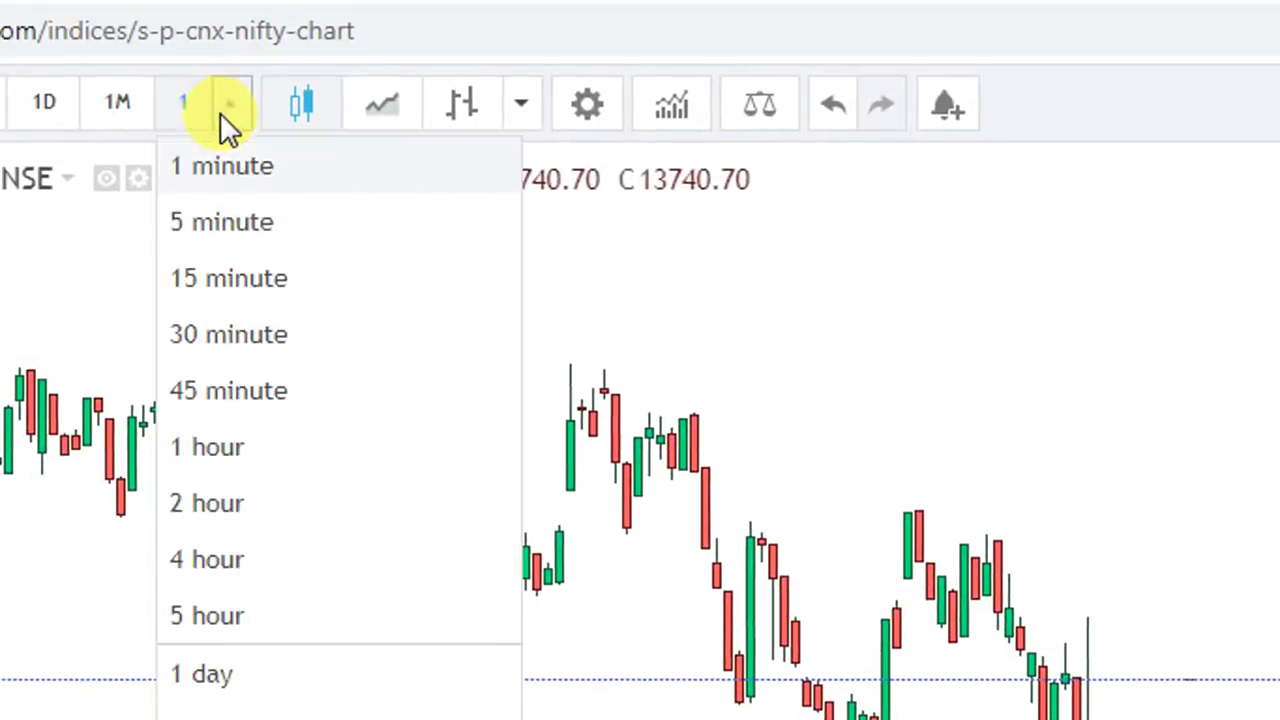
left_click(216, 228)
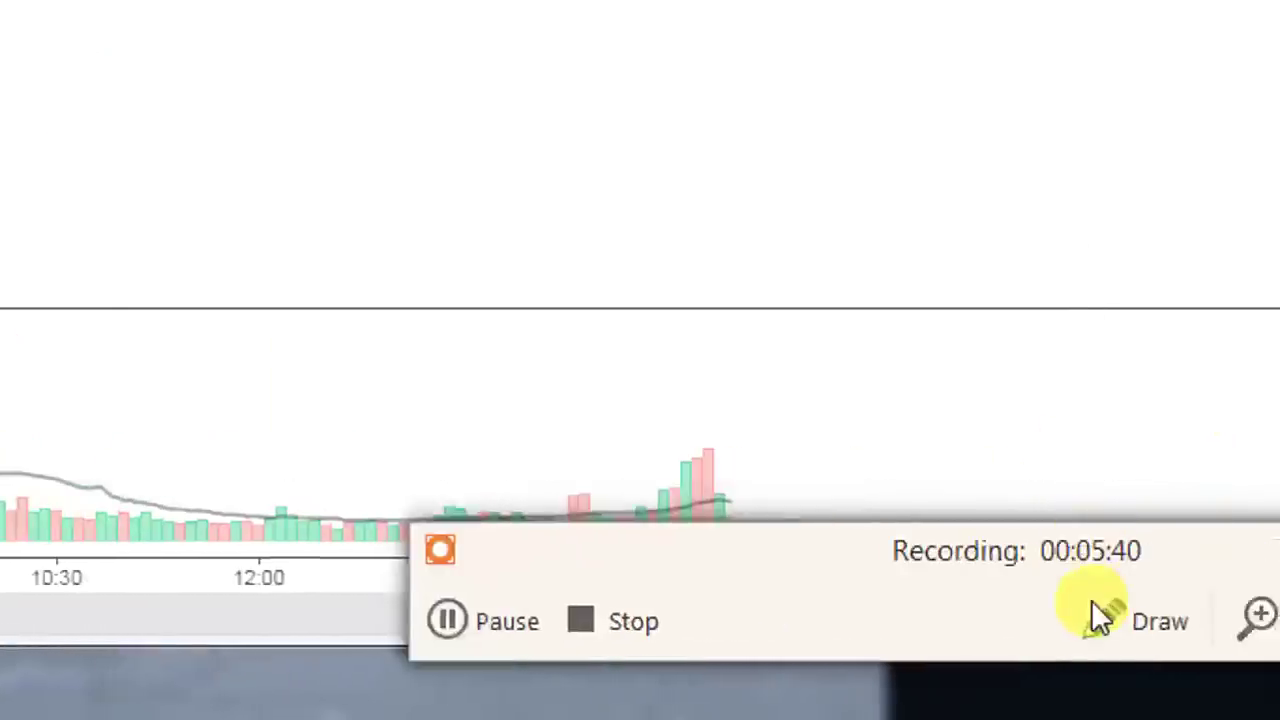
Enable the screen recorder's red freehand pencil and draw a dome-shaped arc over the candles, peaking at the high and descending beyond the last candle.
left_click(1258, 620)
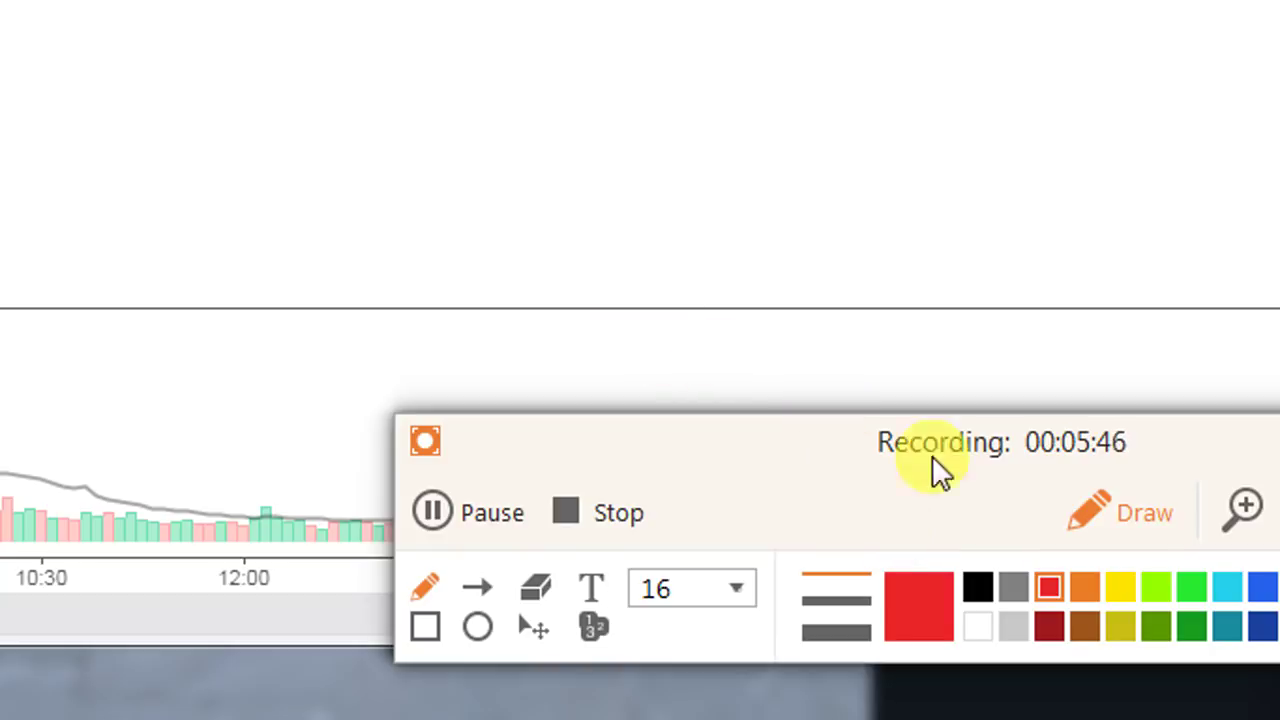
left_click(1082, 512)
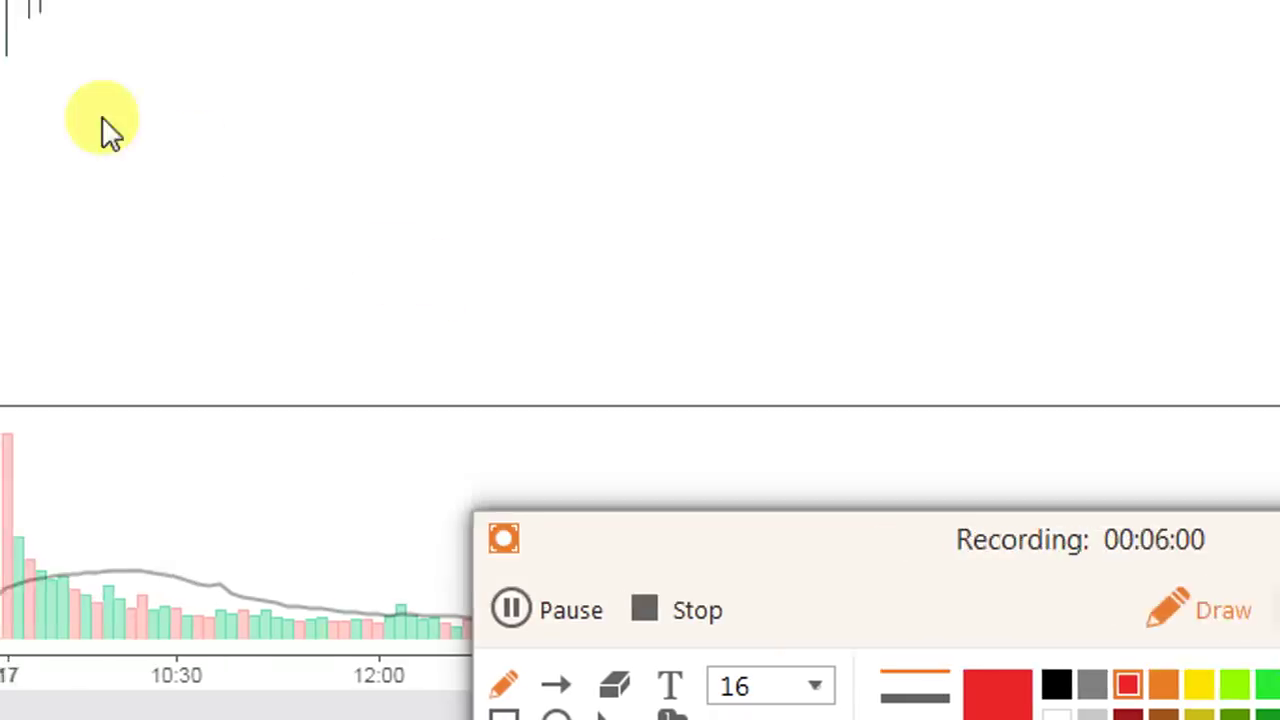
mouse_move(195, 116)
left_mouse_down()
mouse_move(227, 86)
mouse_move(297, 114)
mouse_move(369, 91)
mouse_move(428, 112)
mouse_move(601, 105)
mouse_move(763, 120)
mouse_move(876, 101)
left_mouse_up()
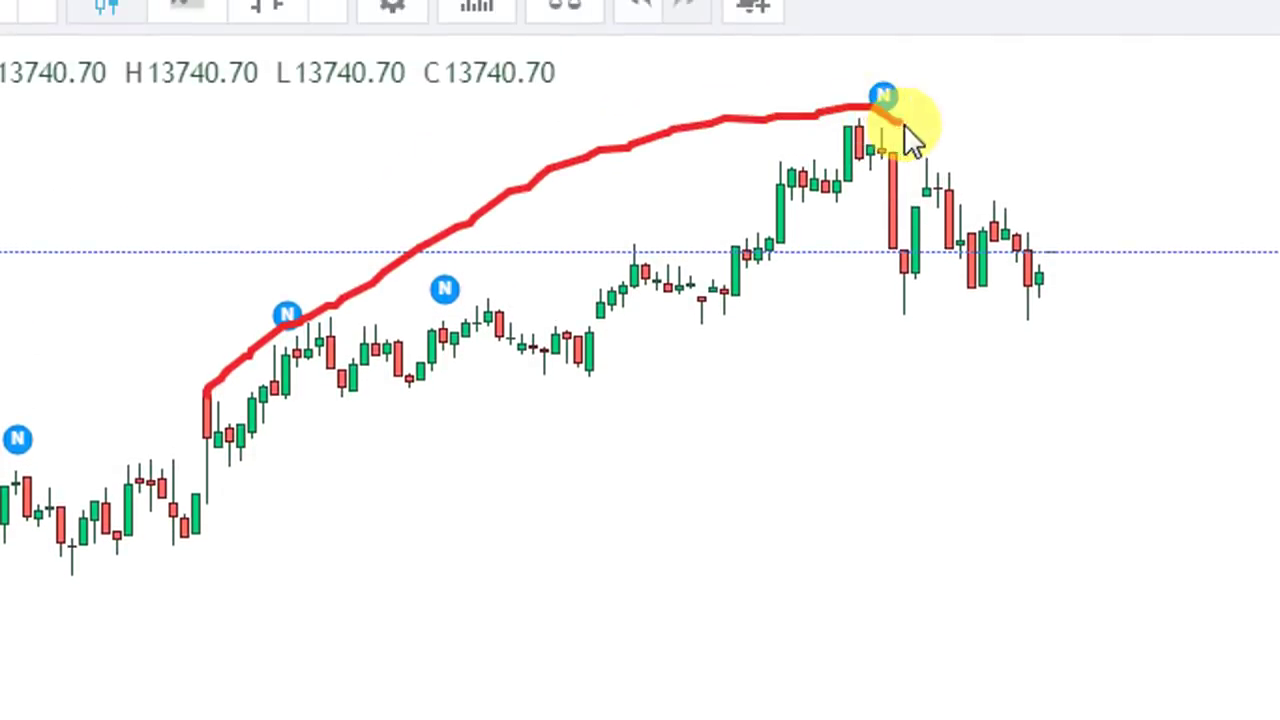
mouse_move(1052, 165)
left_mouse_down()
mouse_move(1243, 274)
mouse_move(1278, 309)
left_mouse_up()
left_click_drag(1089, 310, 1253, 580)
left_click_drag(1087, 583, 1153, 719)
left_click_drag(1100, 635, 1154, 719)
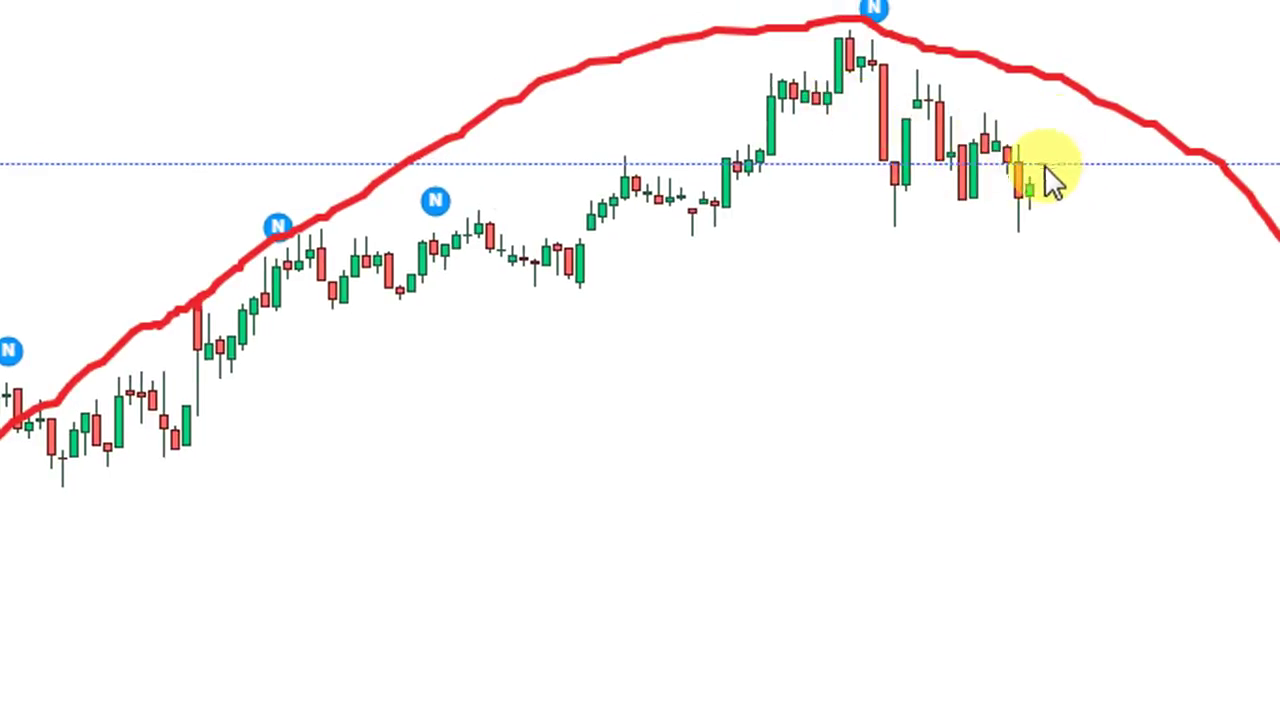
Add a short red stroke above the arc's descending side and trace an inner curve along the candle highs on both sides of the peak.
left_click_drag(1080, 99, 1114, 5)
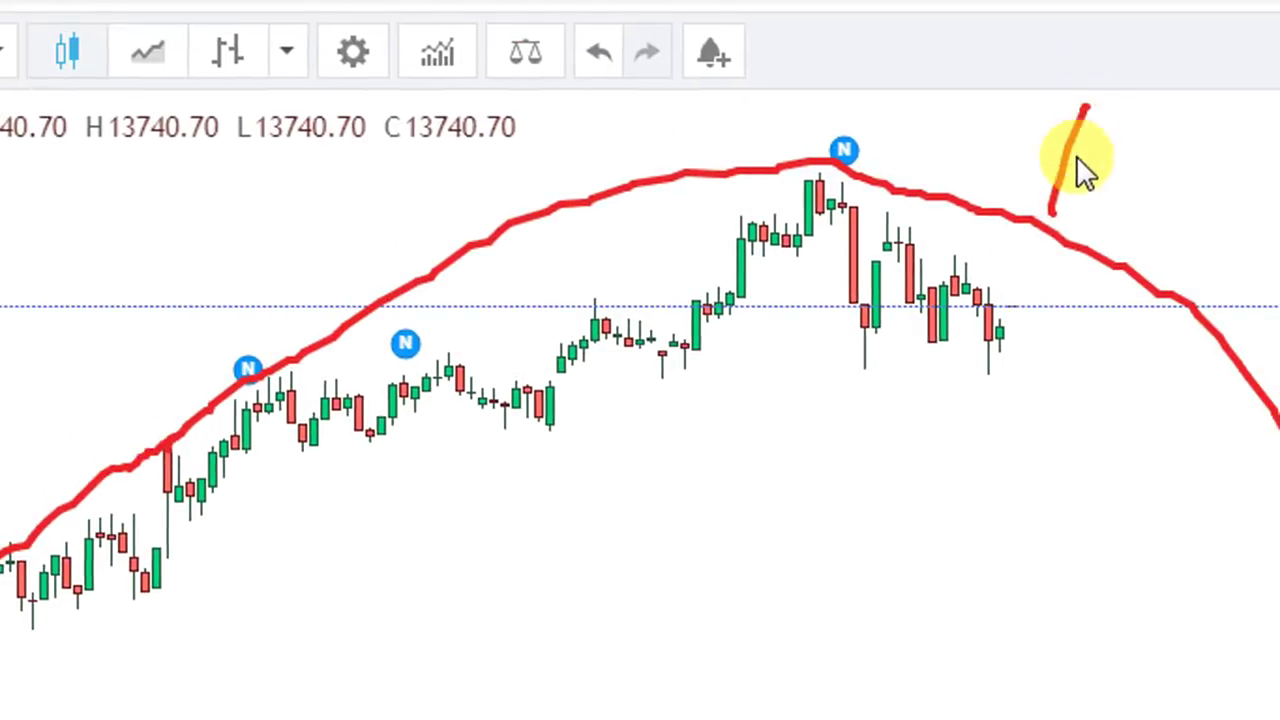
left_click(820, 170)
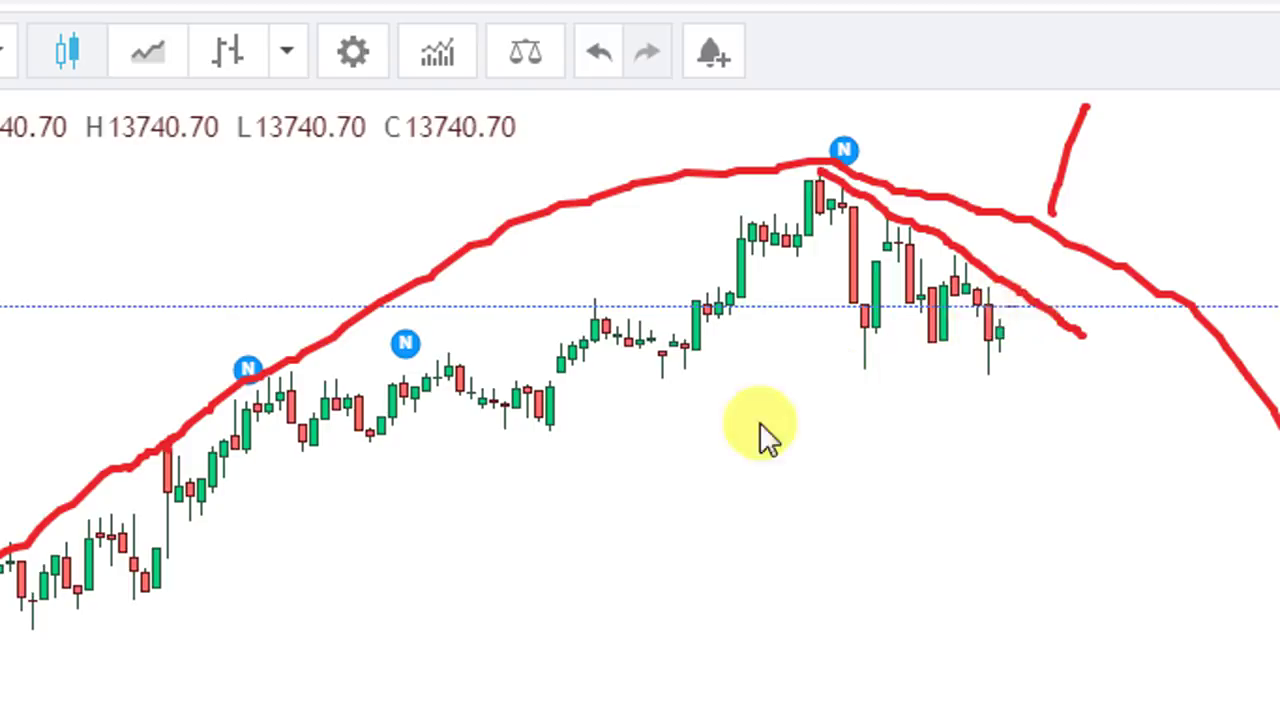
mouse_move(260, 369)
left_mouse_down()
mouse_move(714, 243)
mouse_move(812, 183)
mouse_move(1010, 318)
left_mouse_up()
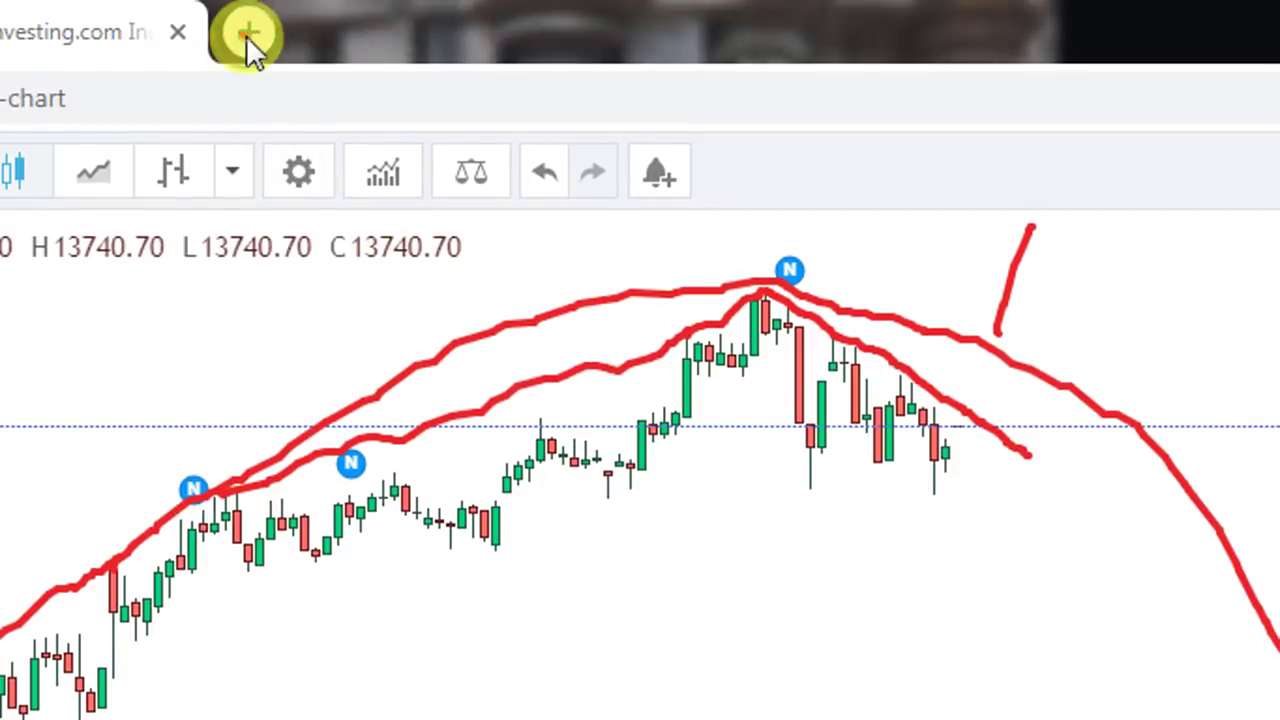
Search for "fii dii activity" in a new browser tab and open the moneycontrol result on FII & DII trading activity.
left_click(247, 33)
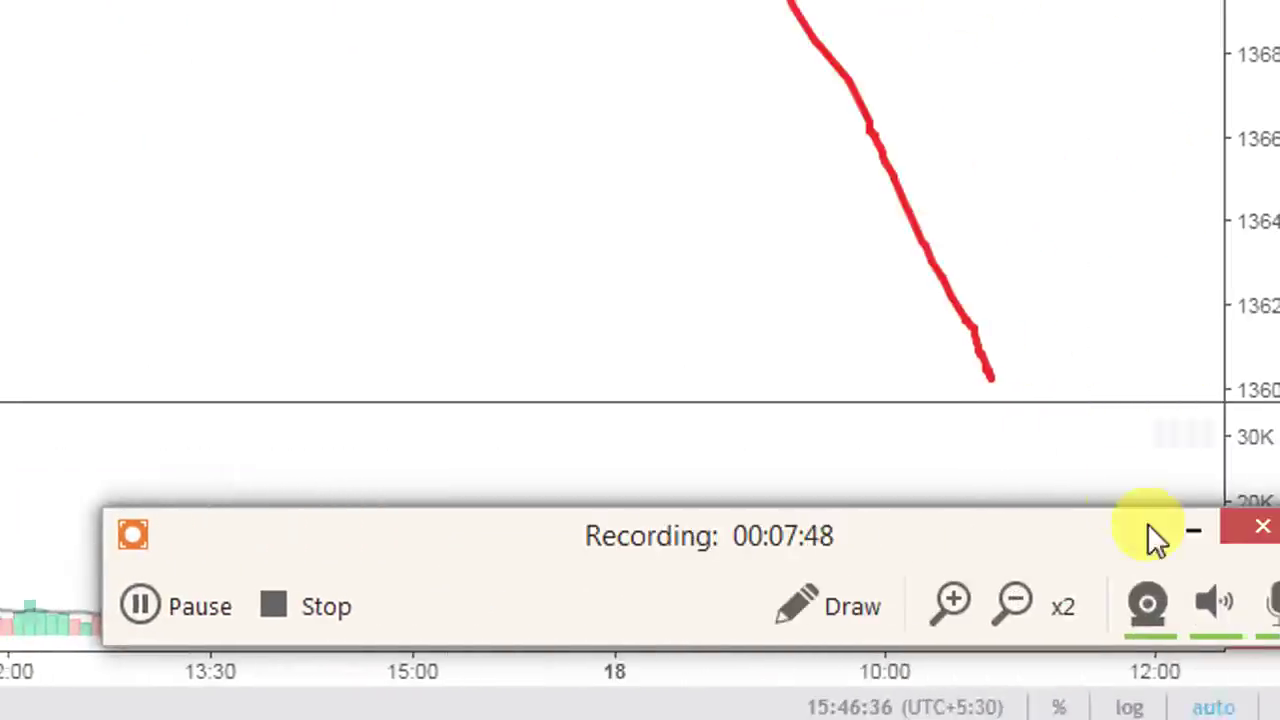
left_click(1192, 531)
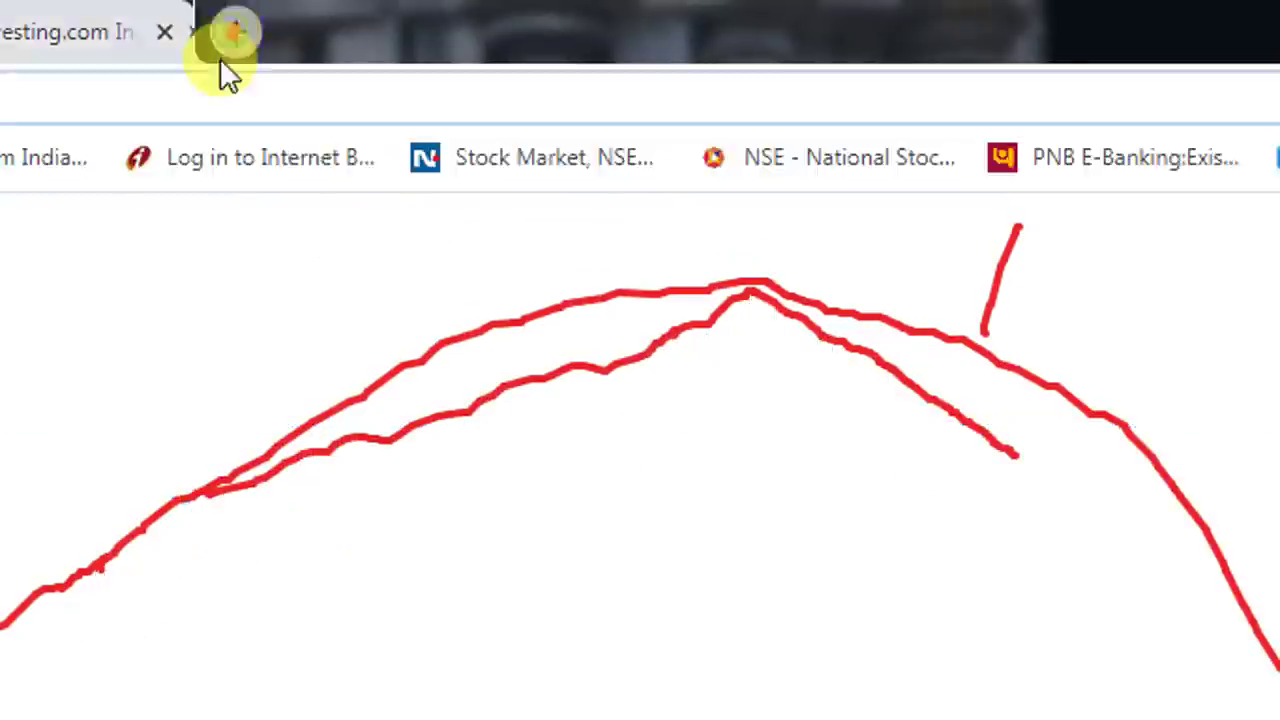
left_click(224, 50)
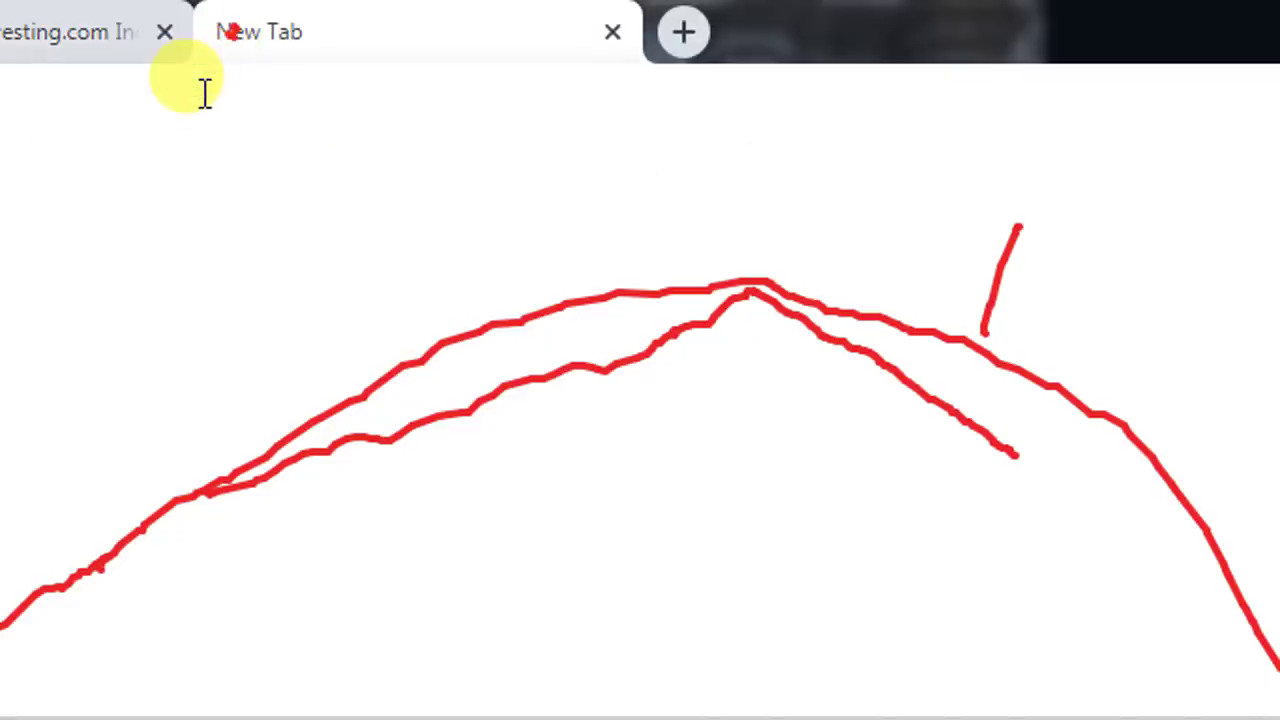
type("f")
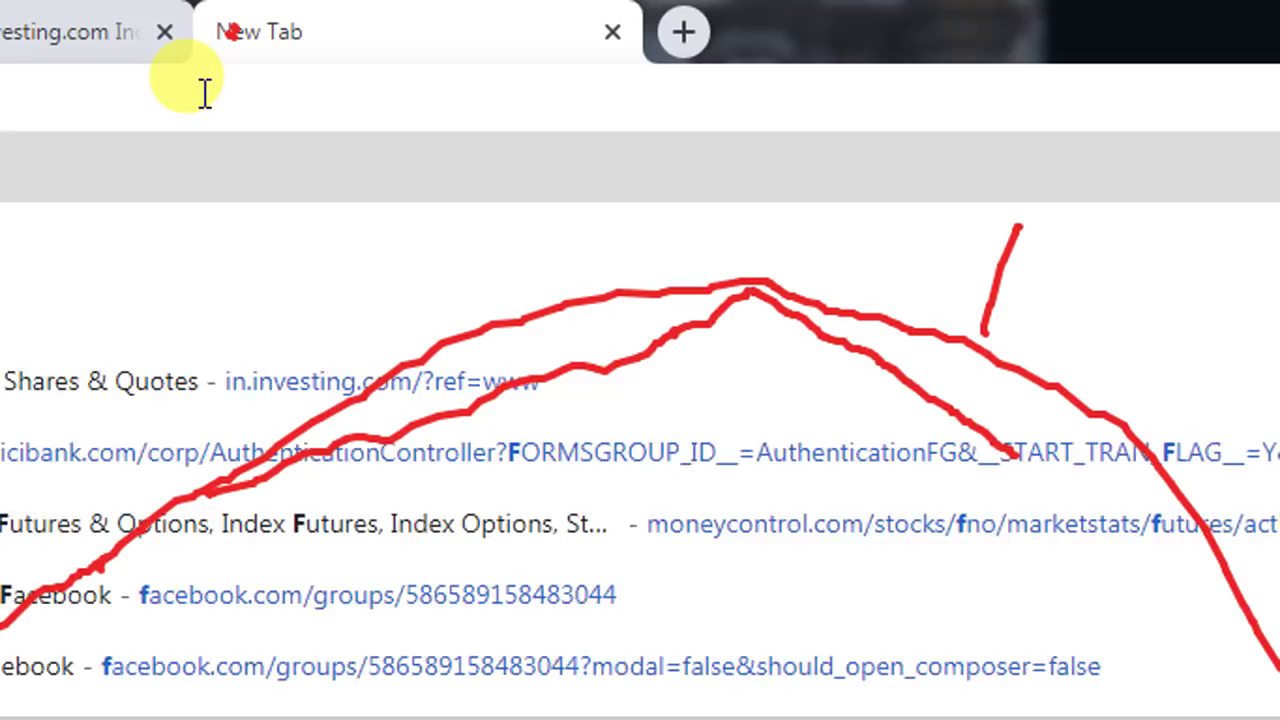
type("ii")
key("Return")
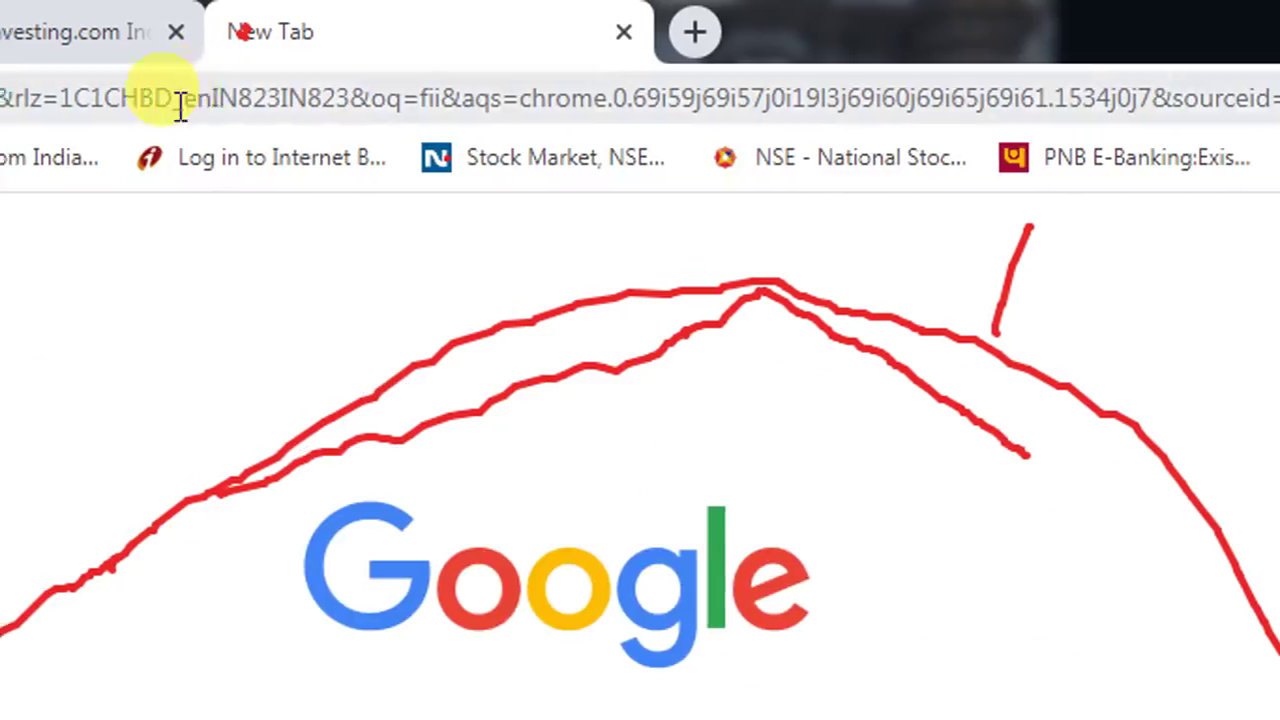
left_click(196, 97)
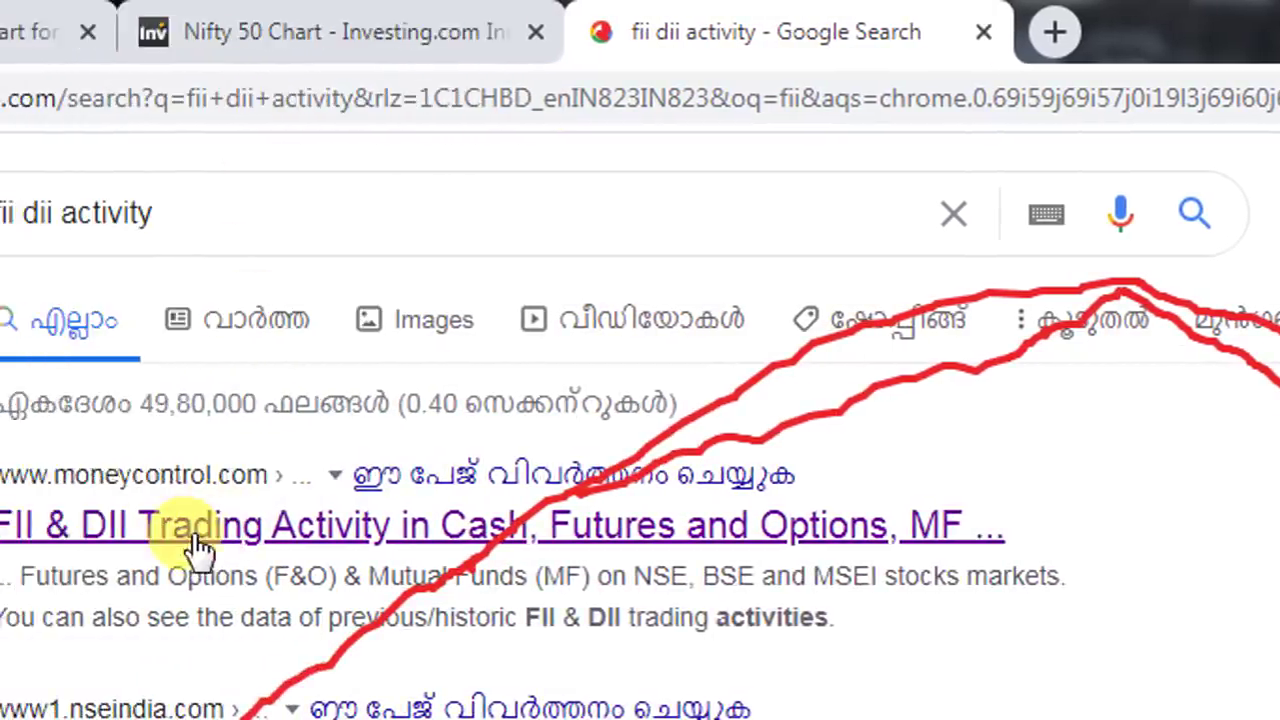
left_click(200, 550)
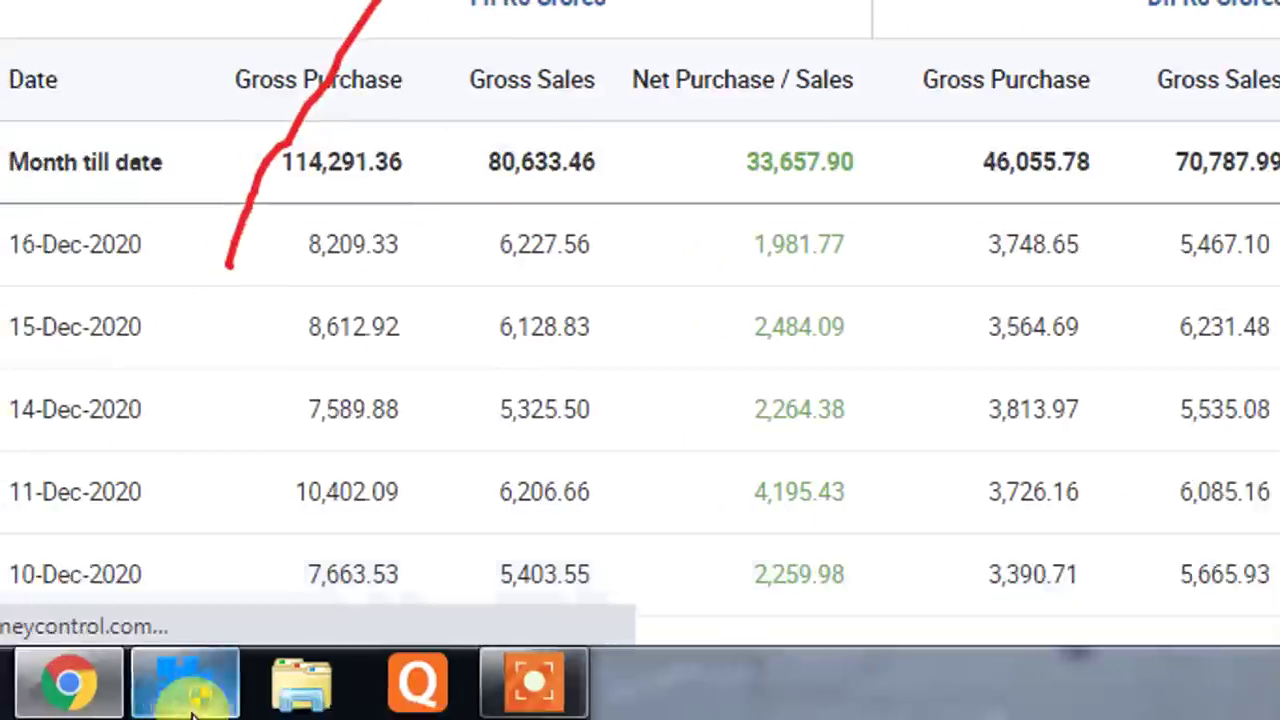
Switch to the trading terminal, clear all red annotations from the screen and turn the drawing mode off.
left_click(188, 700)
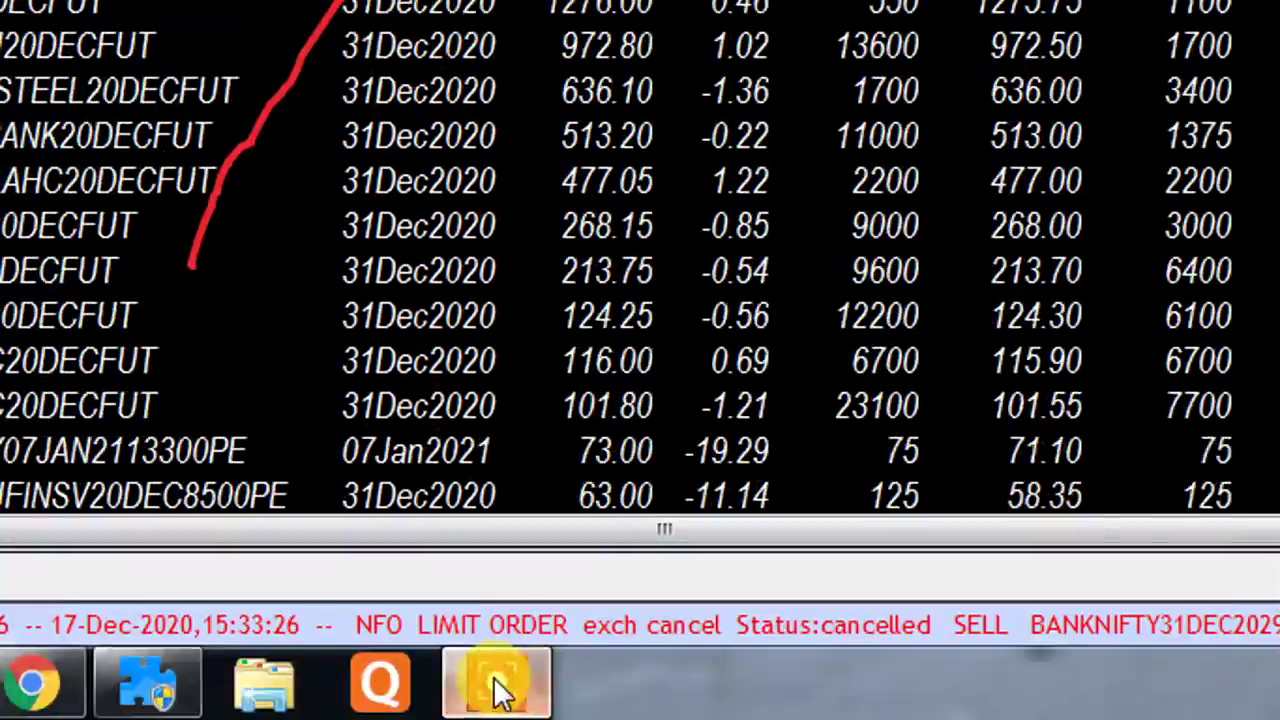
left_click(497, 688)
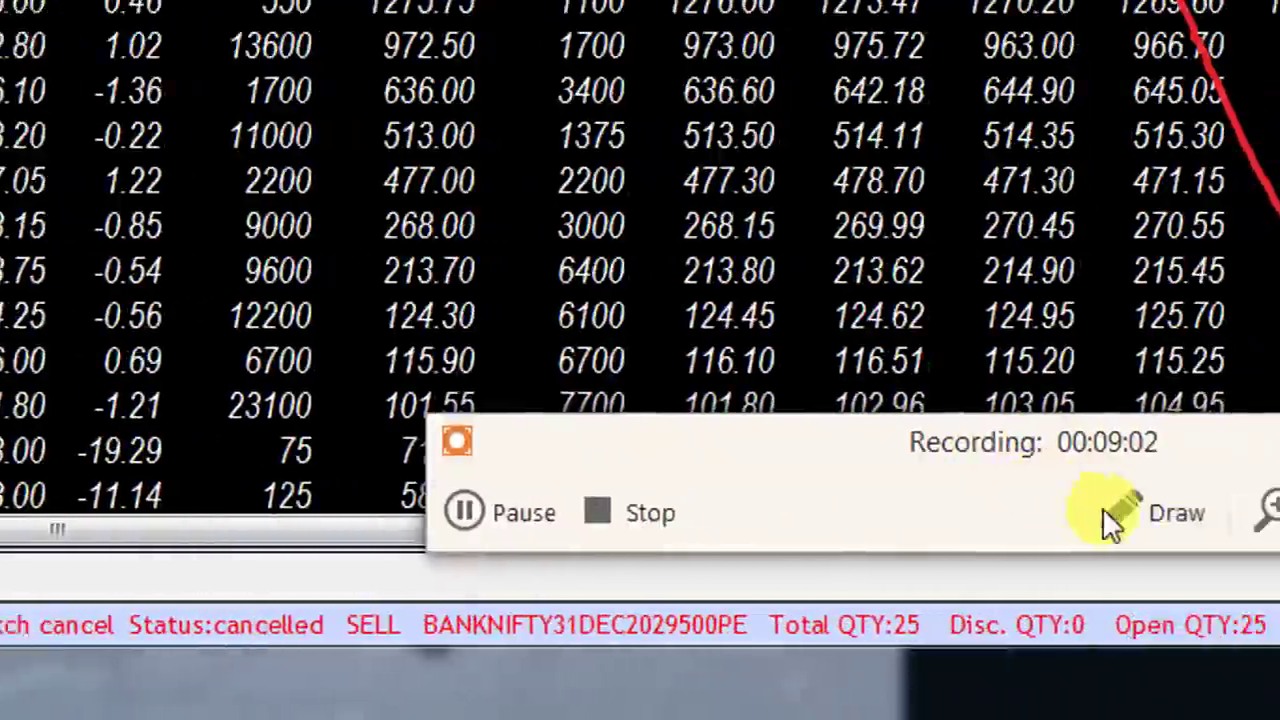
left_click(1092, 514)
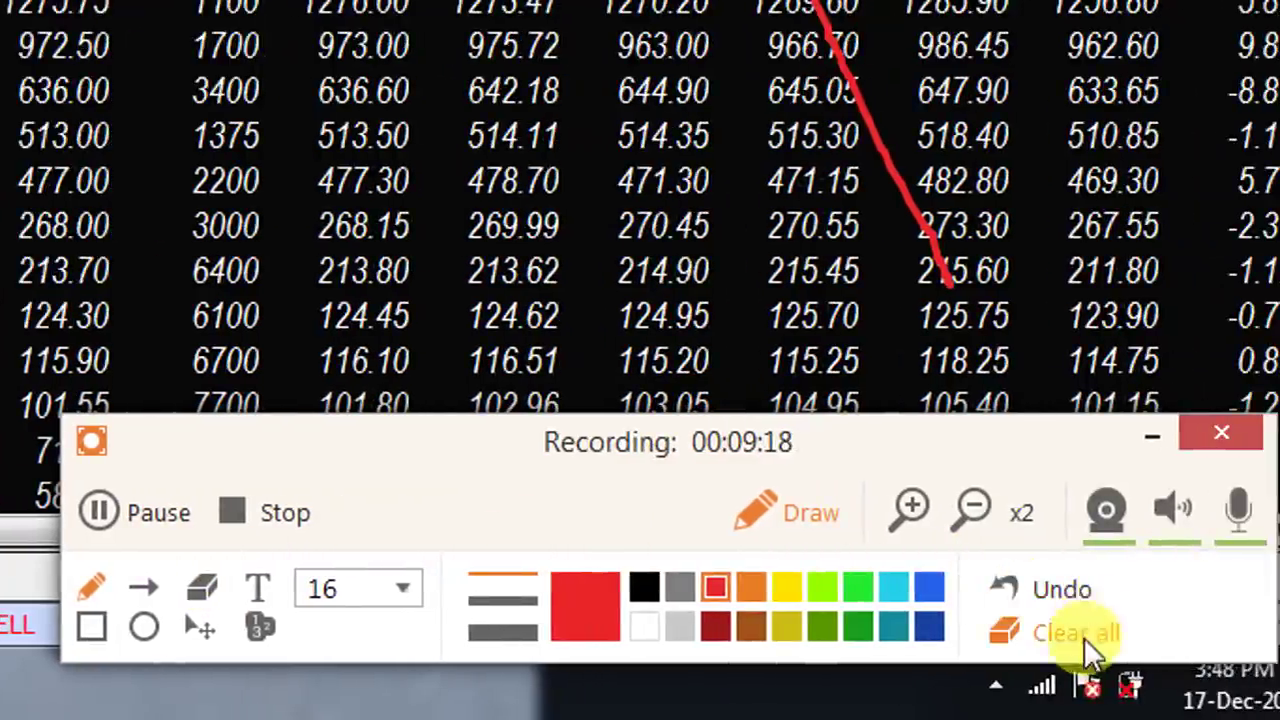
left_click(1080, 635)
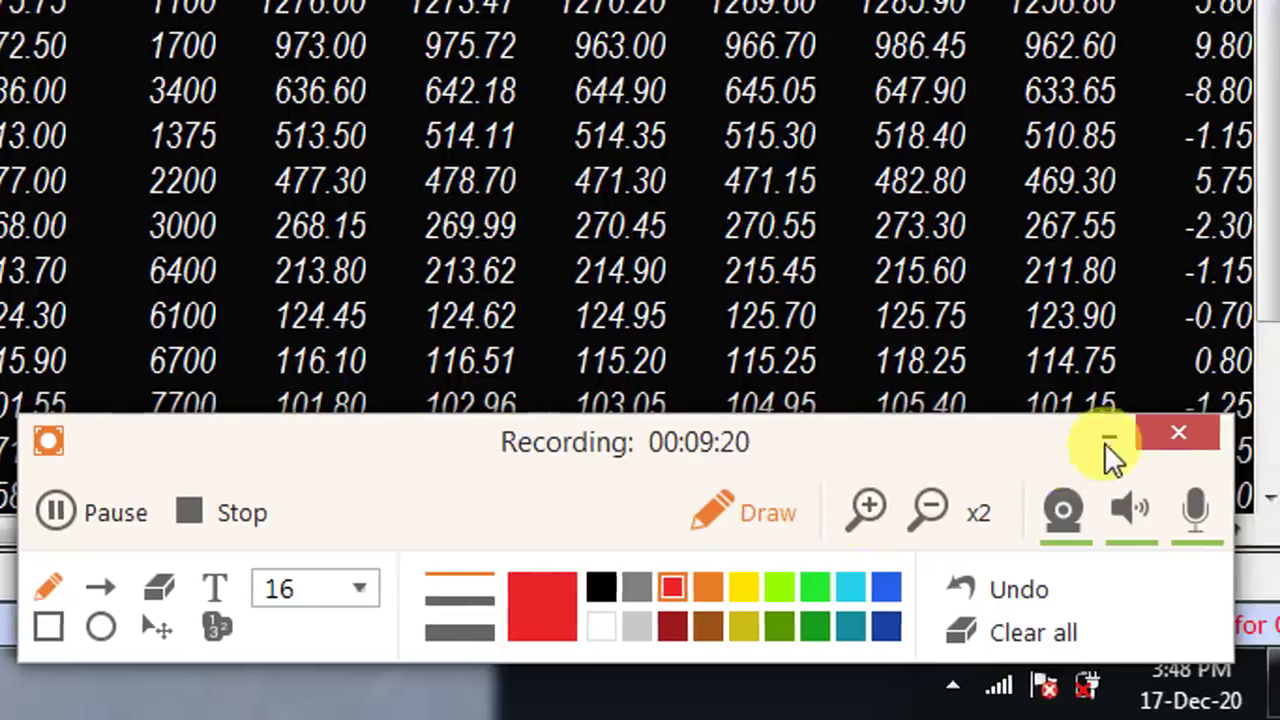
left_click(737, 510)
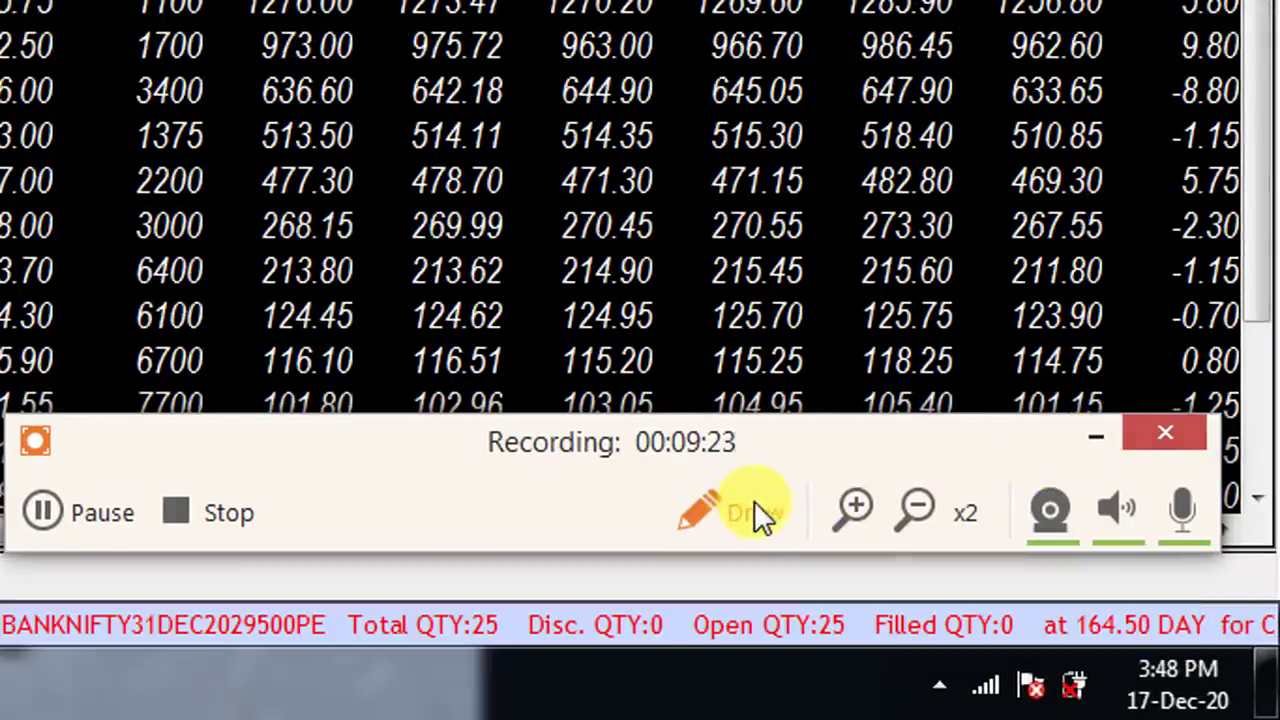
left_click(1093, 438)
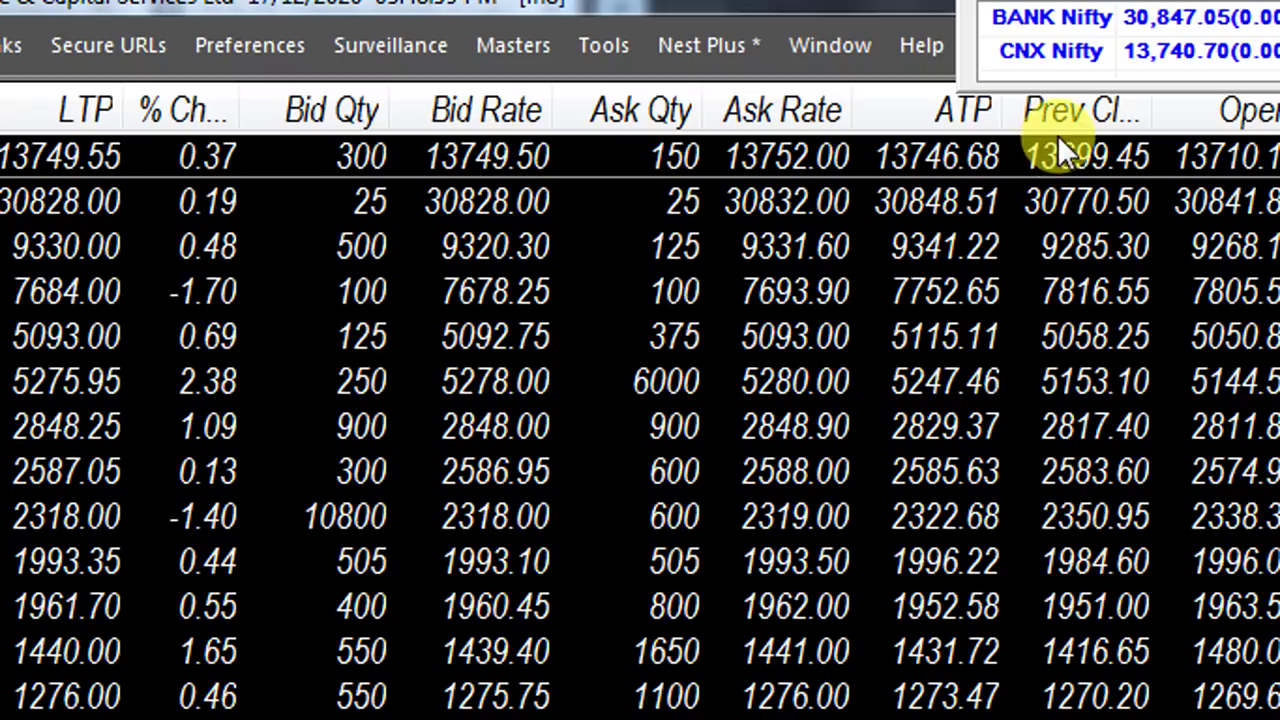
Sort the fno market watch by LTP in ascending order.
left_click(981, 128)
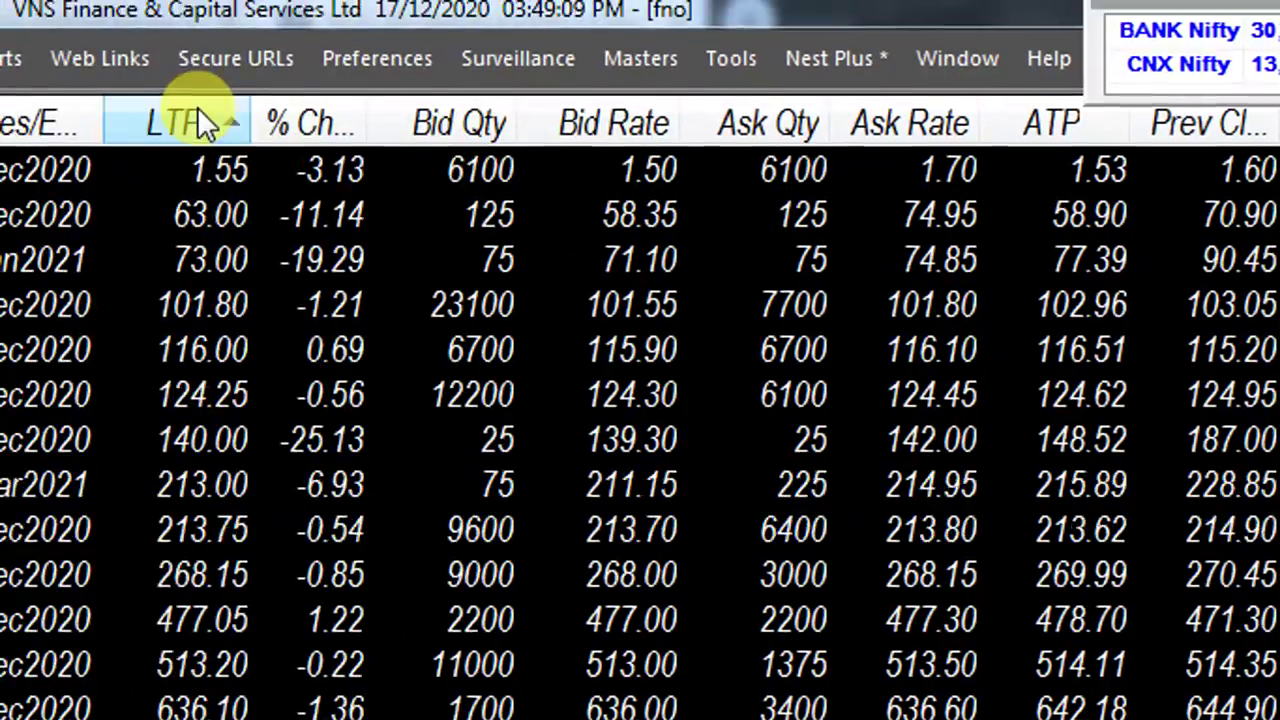
Sort the fno market watch by LTP in descending order and select the BANKNIFTY December future.
left_click(70, 95)
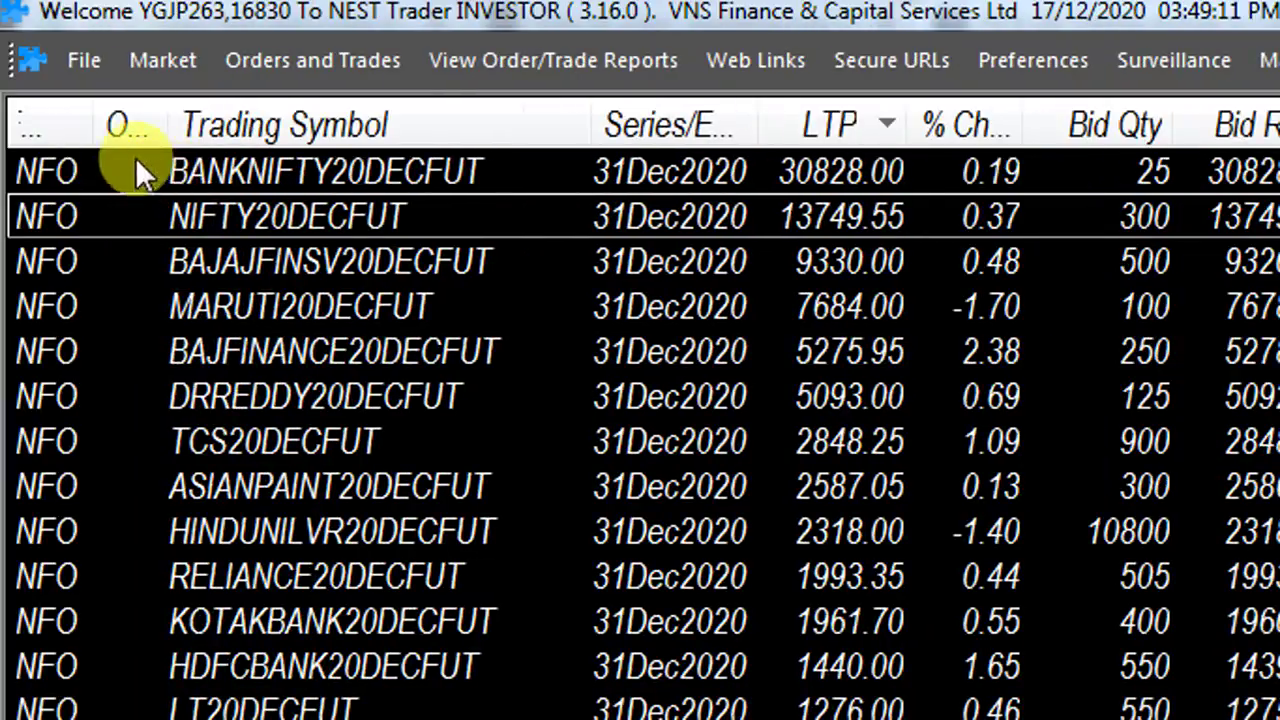
left_click(128, 126)
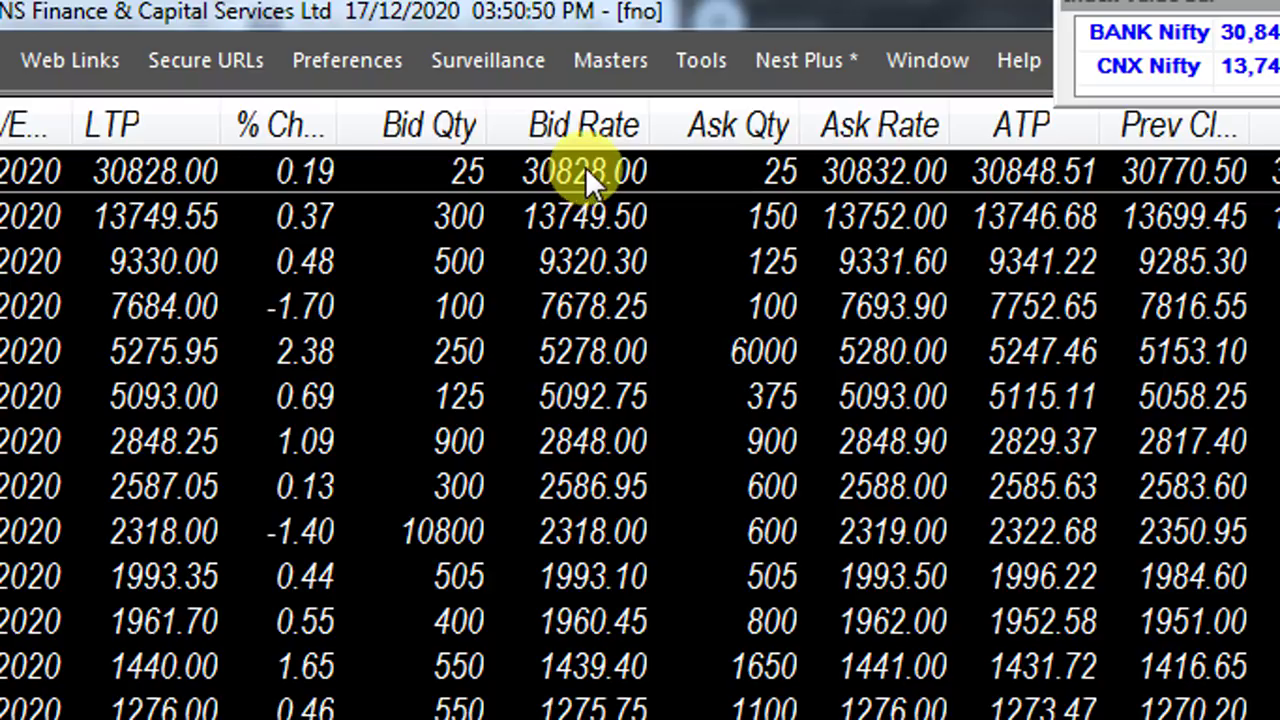
Examine the bid, ask, ATP, open, high and low quotes of the NIFTY, RELIANCE, BANKNIFTY and LT December futures.
left_click(1056, 216)
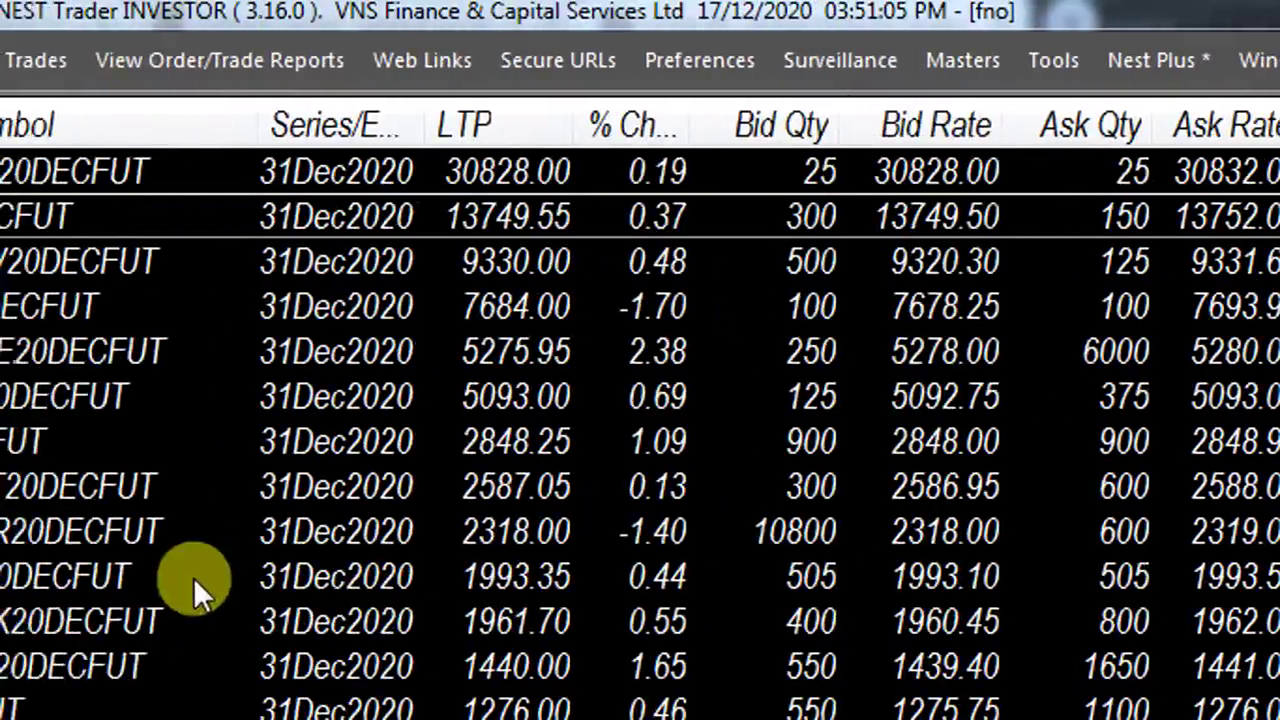
left_click(2, 577)
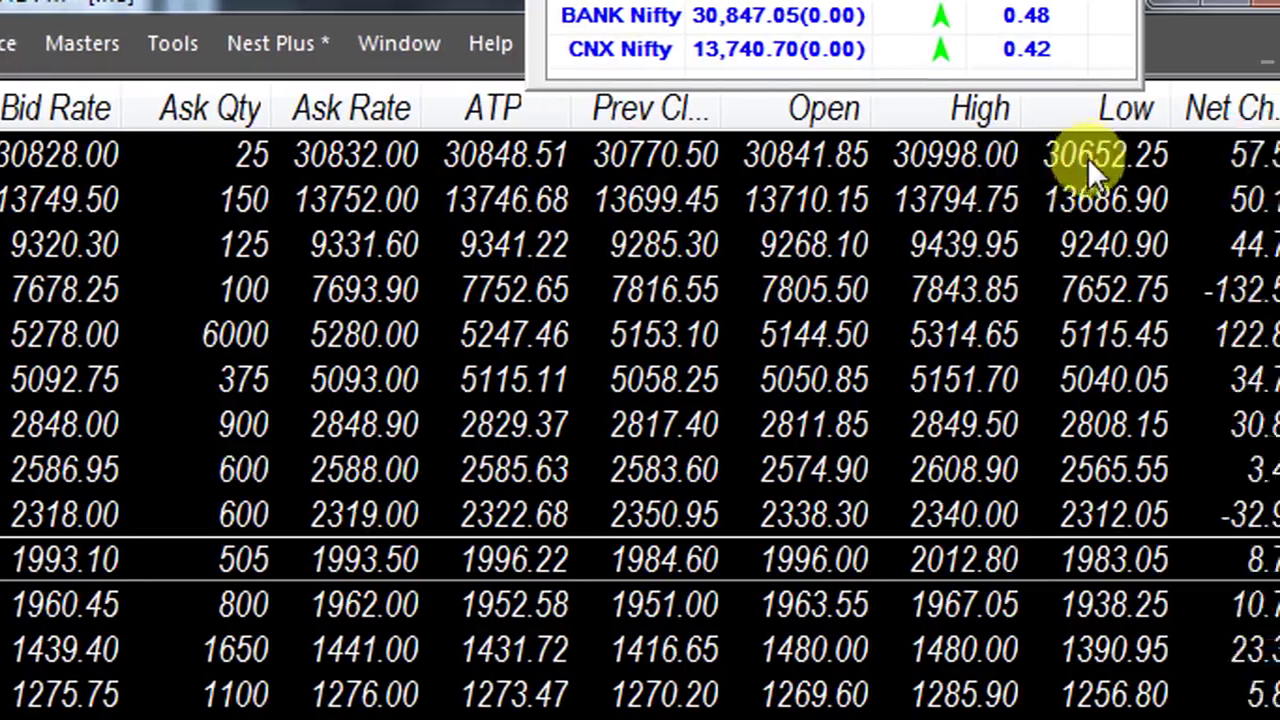
left_click(1145, 157)
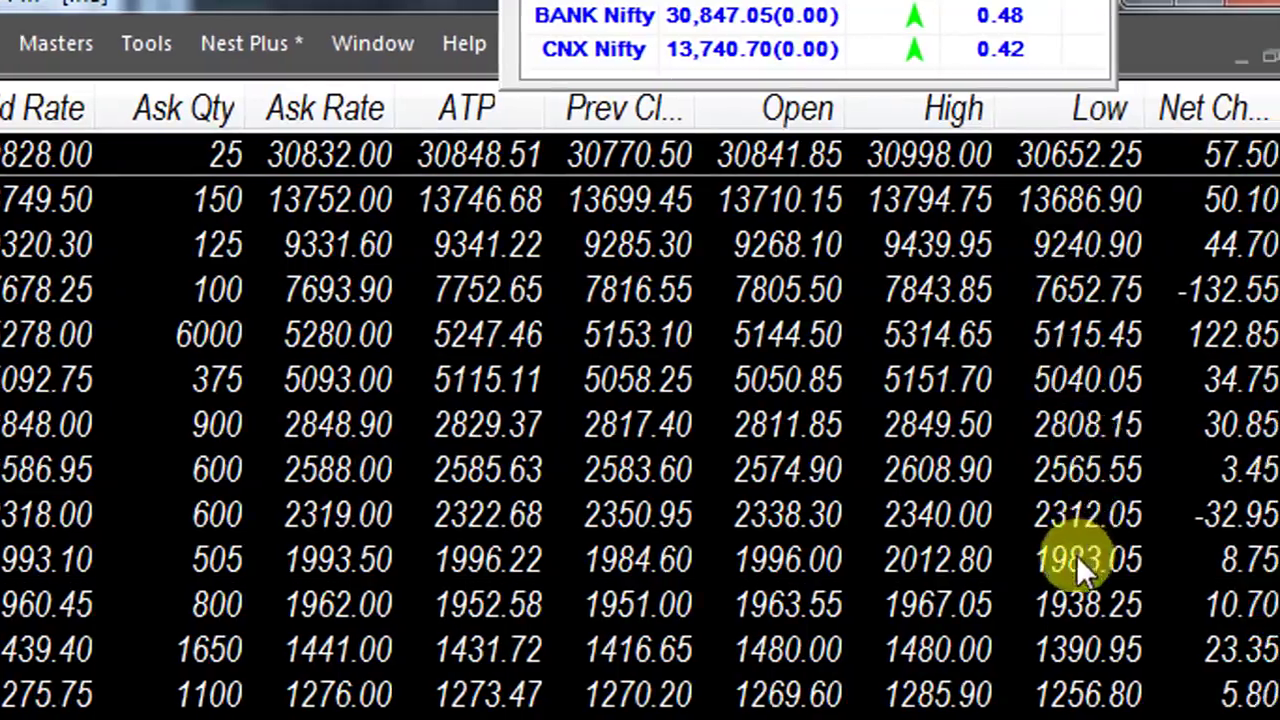
left_click(1076, 557)
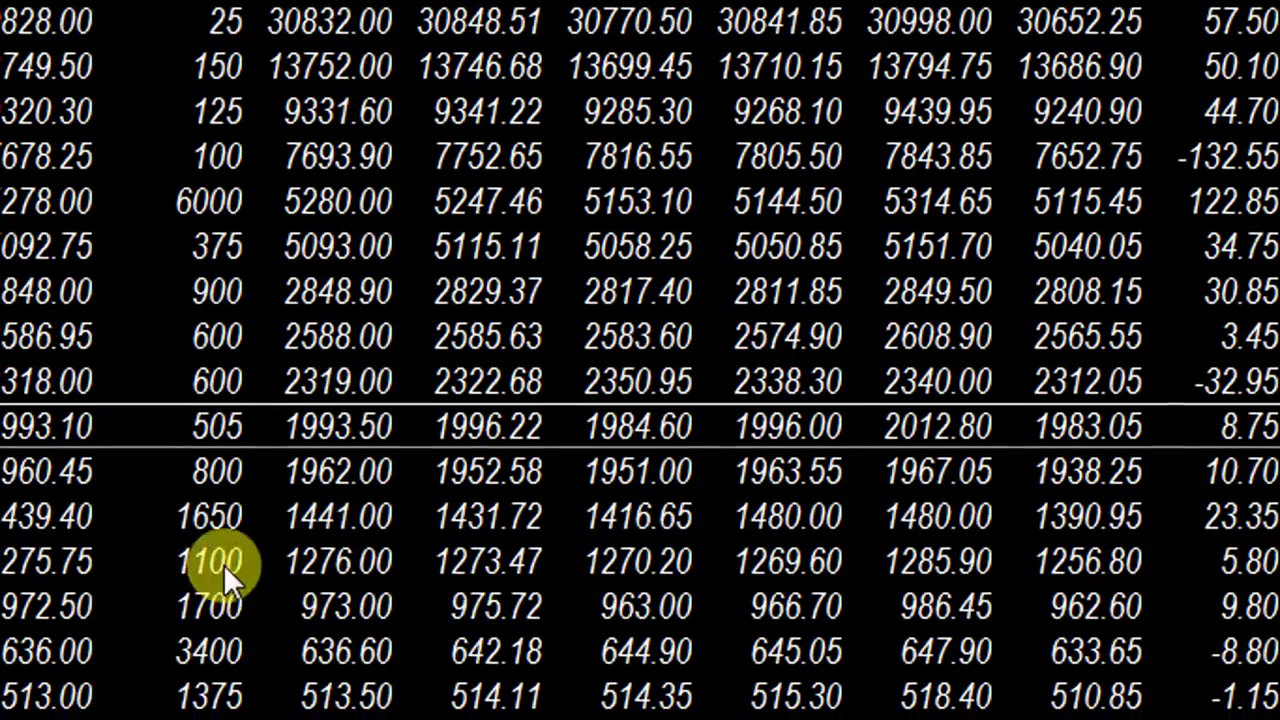
left_click(223, 564)
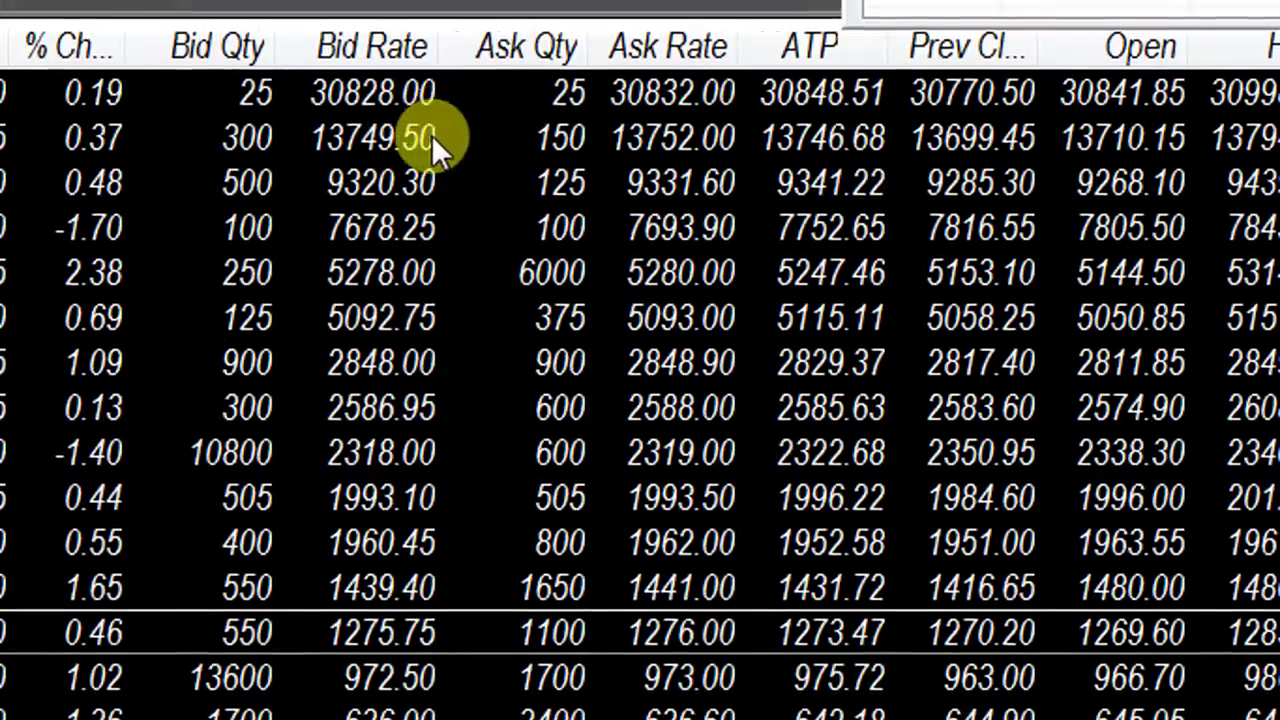
left_click(445, 137)
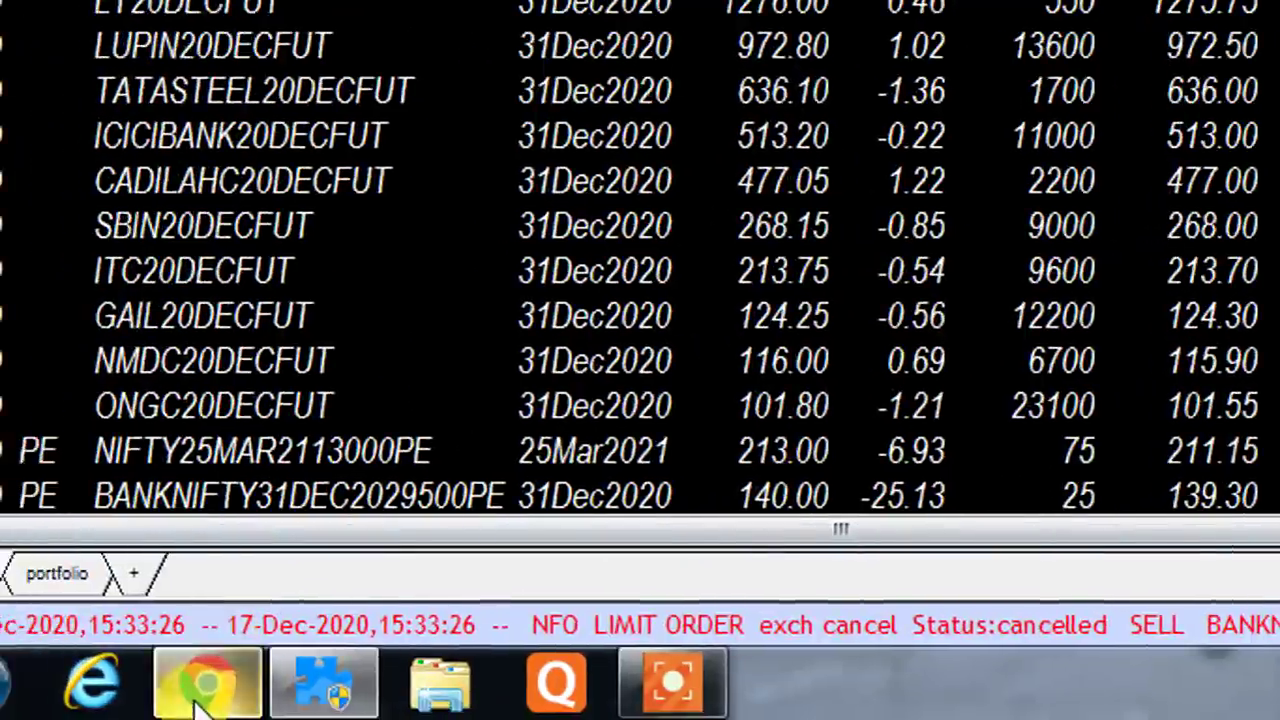
Switch to the browser and examine the FII and DII net figures for December 2020 and the previous months' trading activities.
left_click(187, 703)
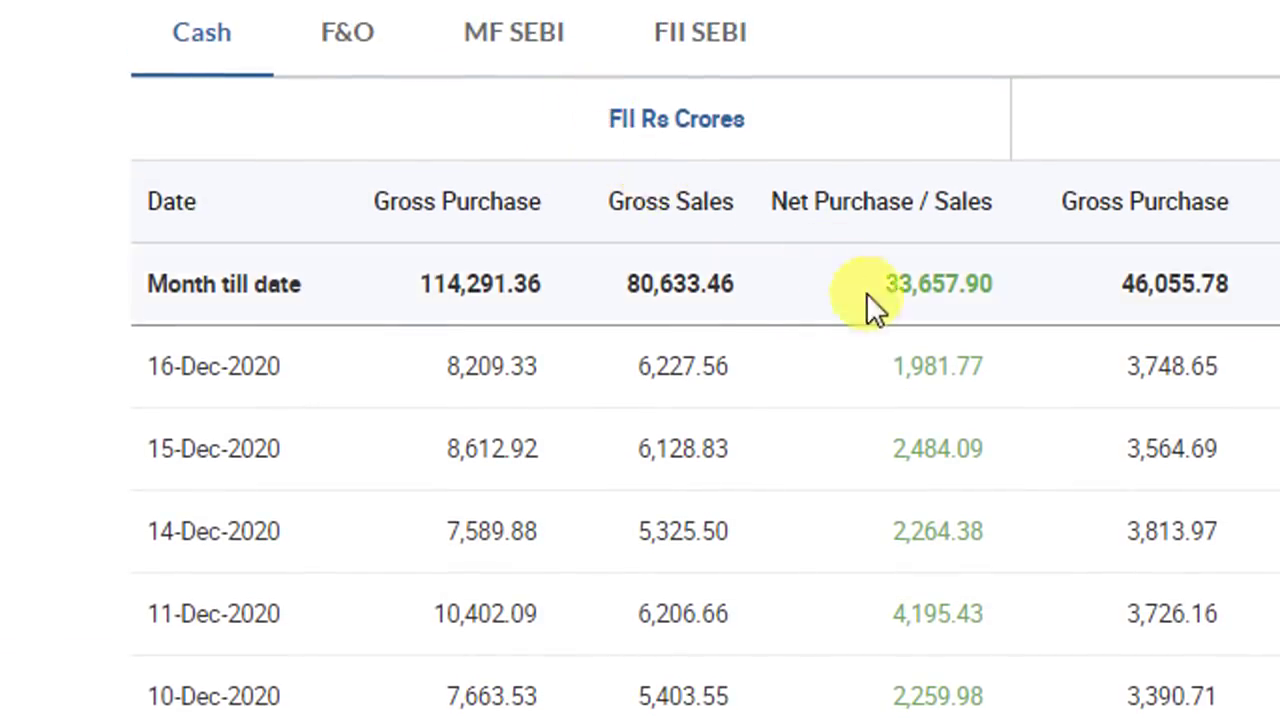
left_click_drag(886, 284, 1001, 282)
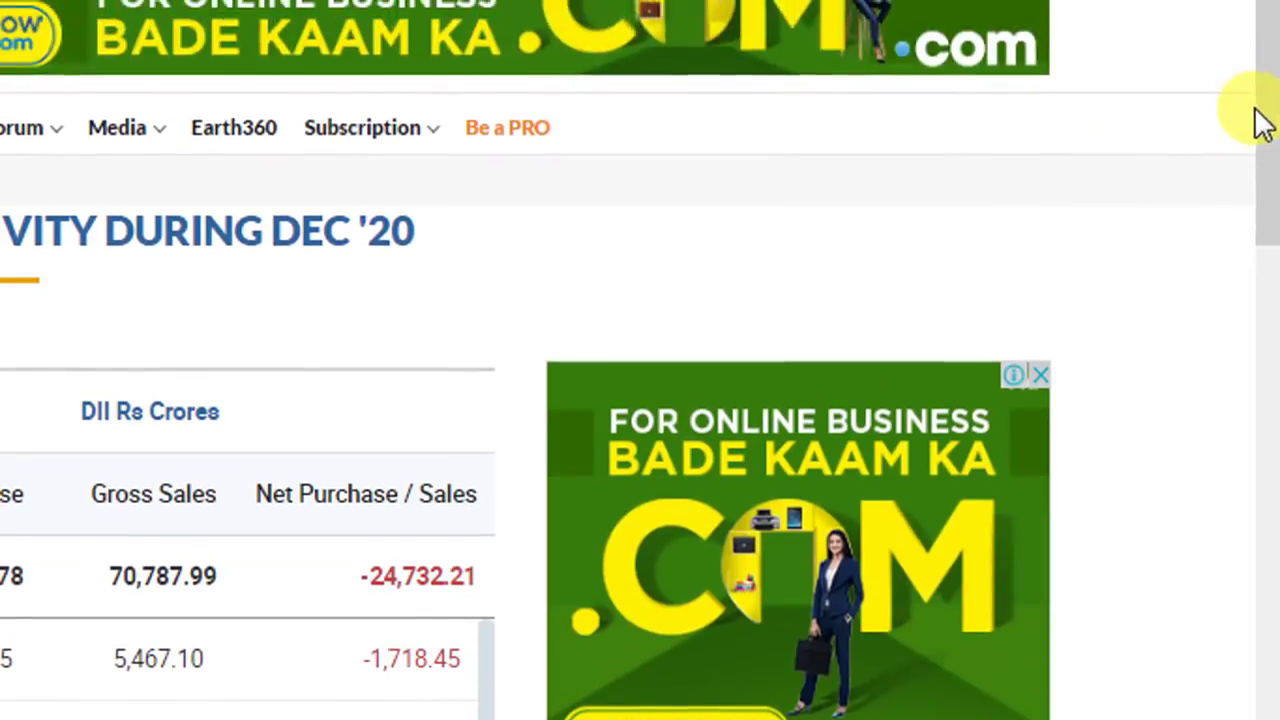
left_click_drag(1252, 40, 1260, 112)
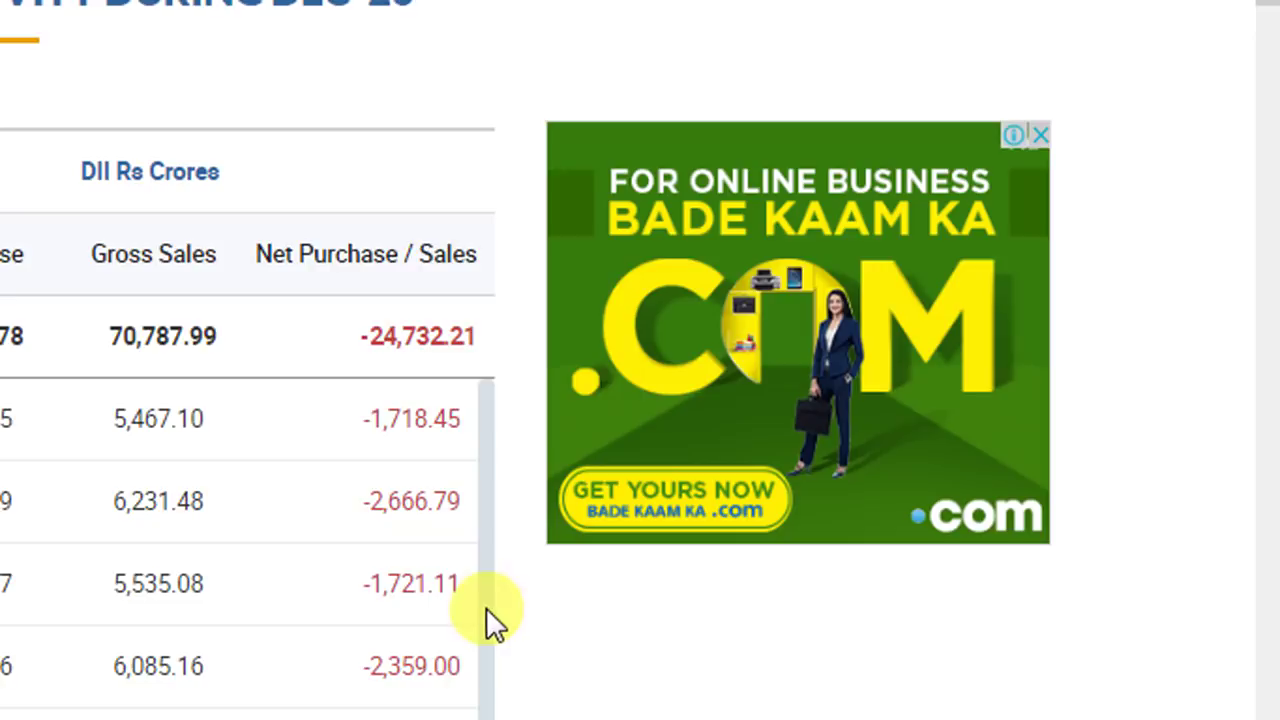
left_click_drag(483, 606, 491, 632)
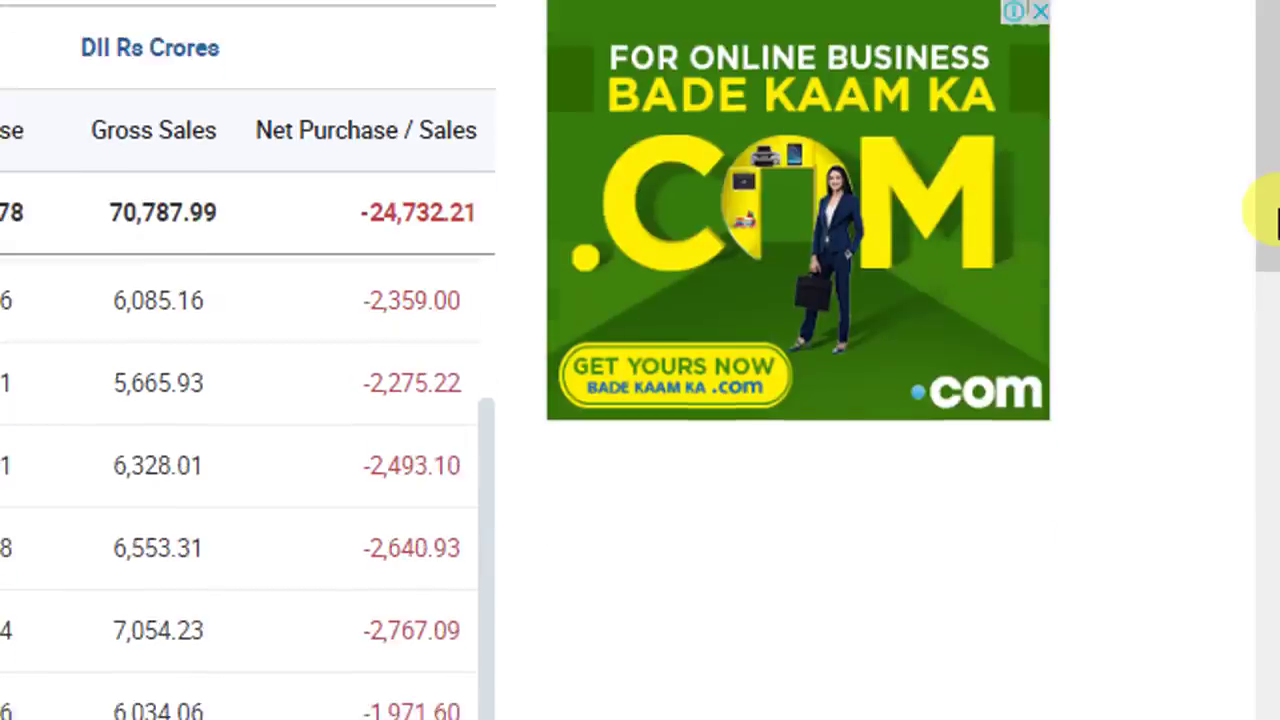
left_click_drag(1276, 215, 1274, 503)
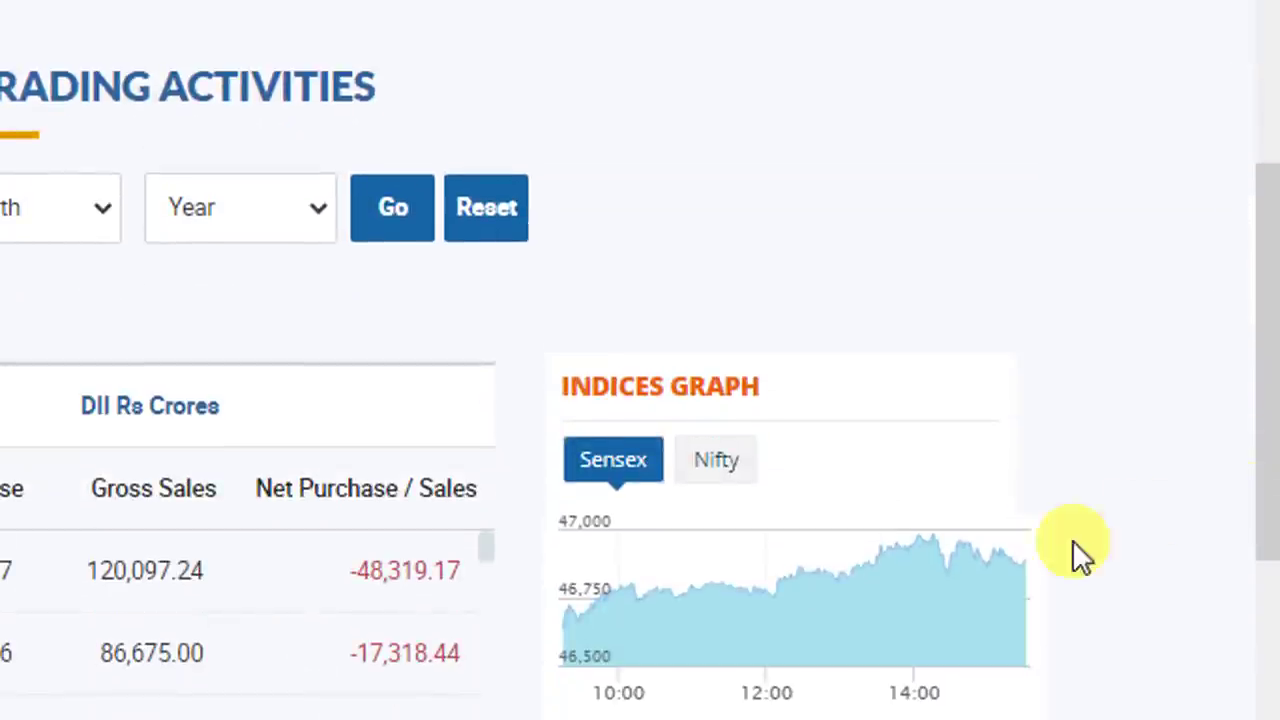
mouse_move(898, 579)
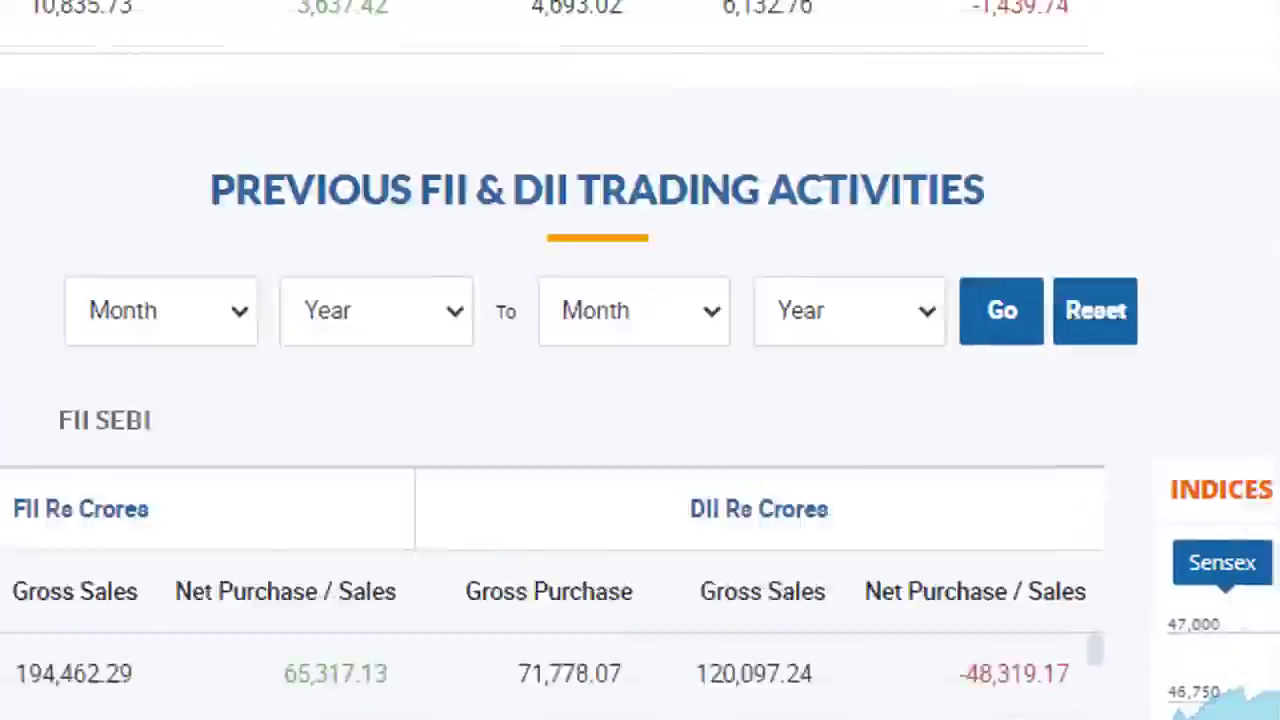
Open the participant open interest workbook from the desktop, check the first two INDEXFUT figures for 16-12-20, and close it.
left_click(1100, 14)
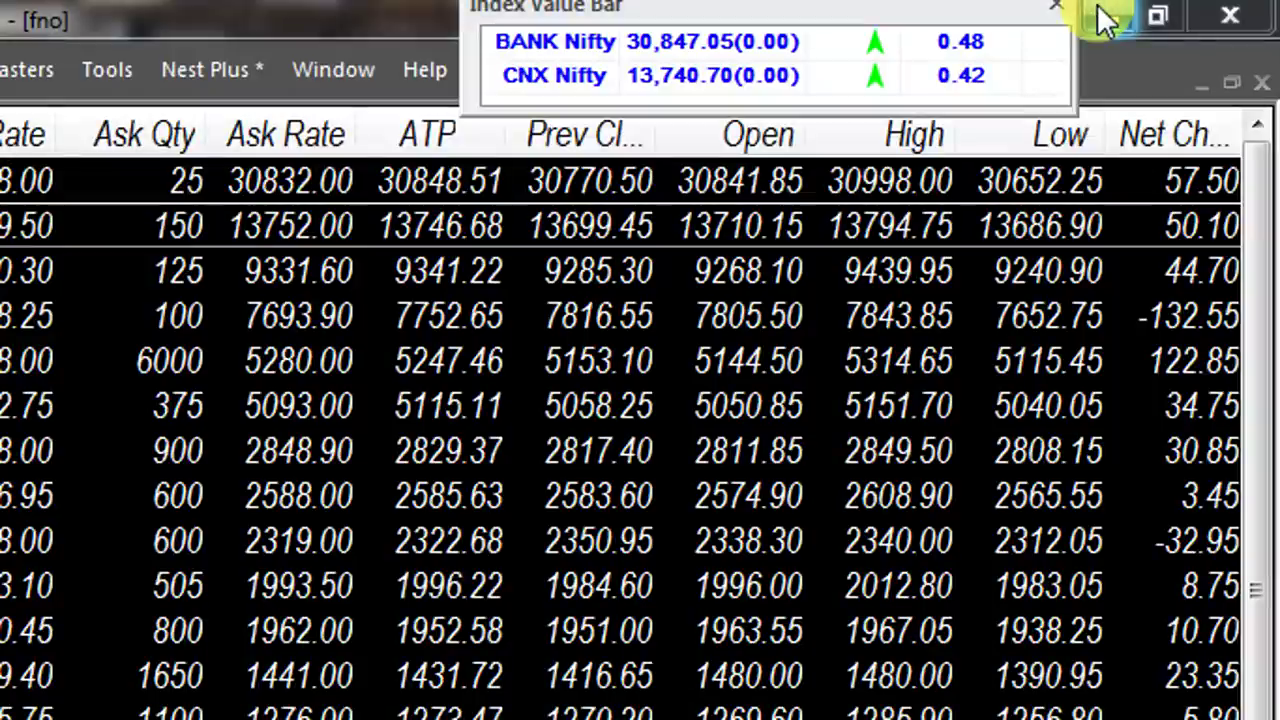
left_click(1106, 14)
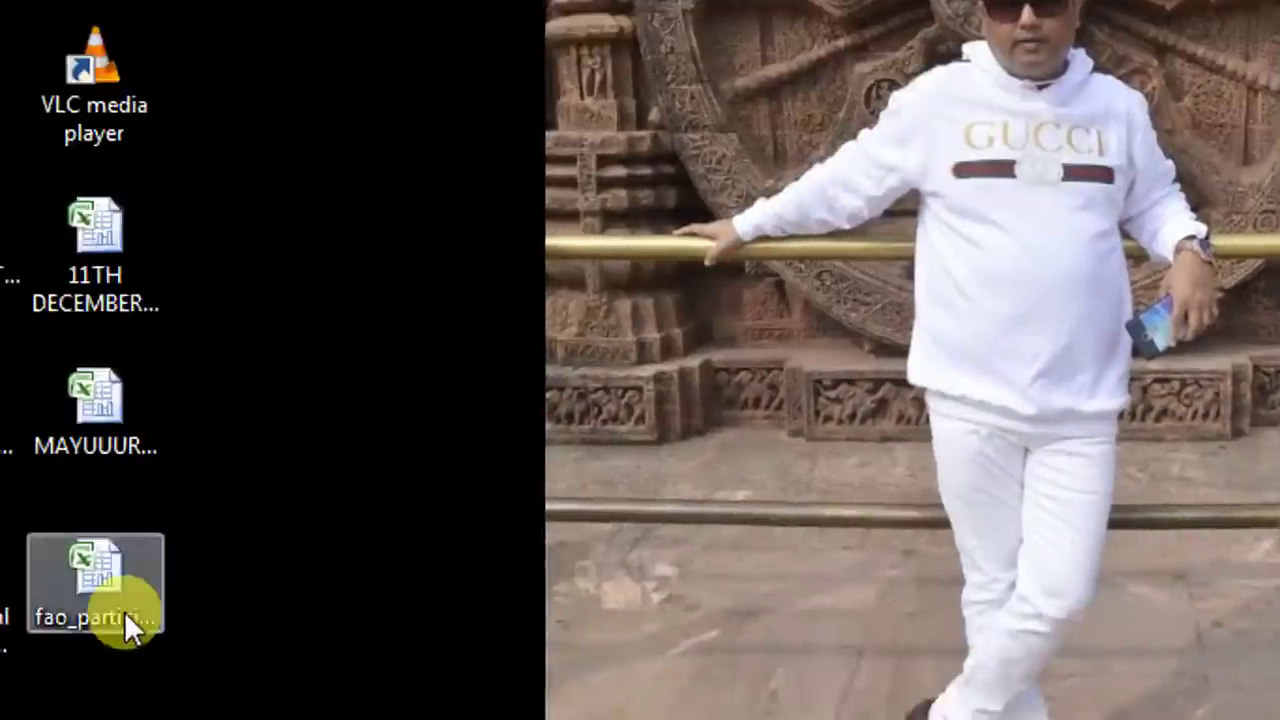
double_click(0, 702)
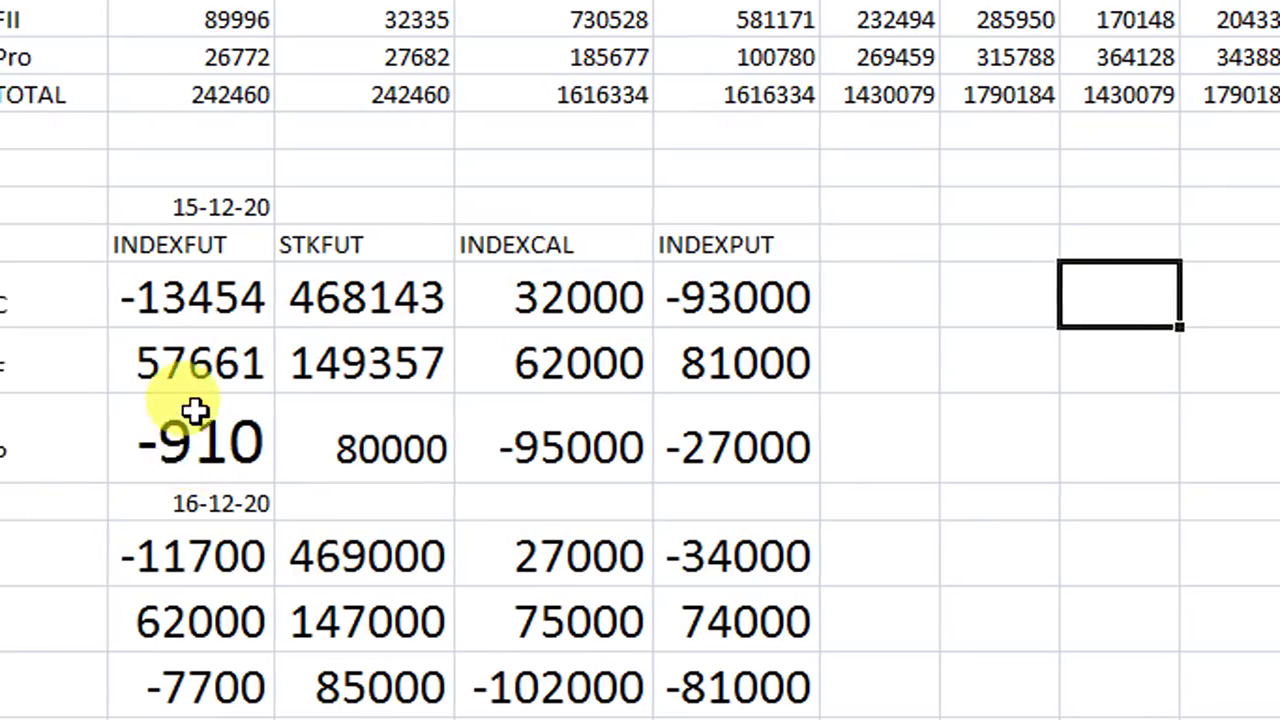
left_click(182, 558)
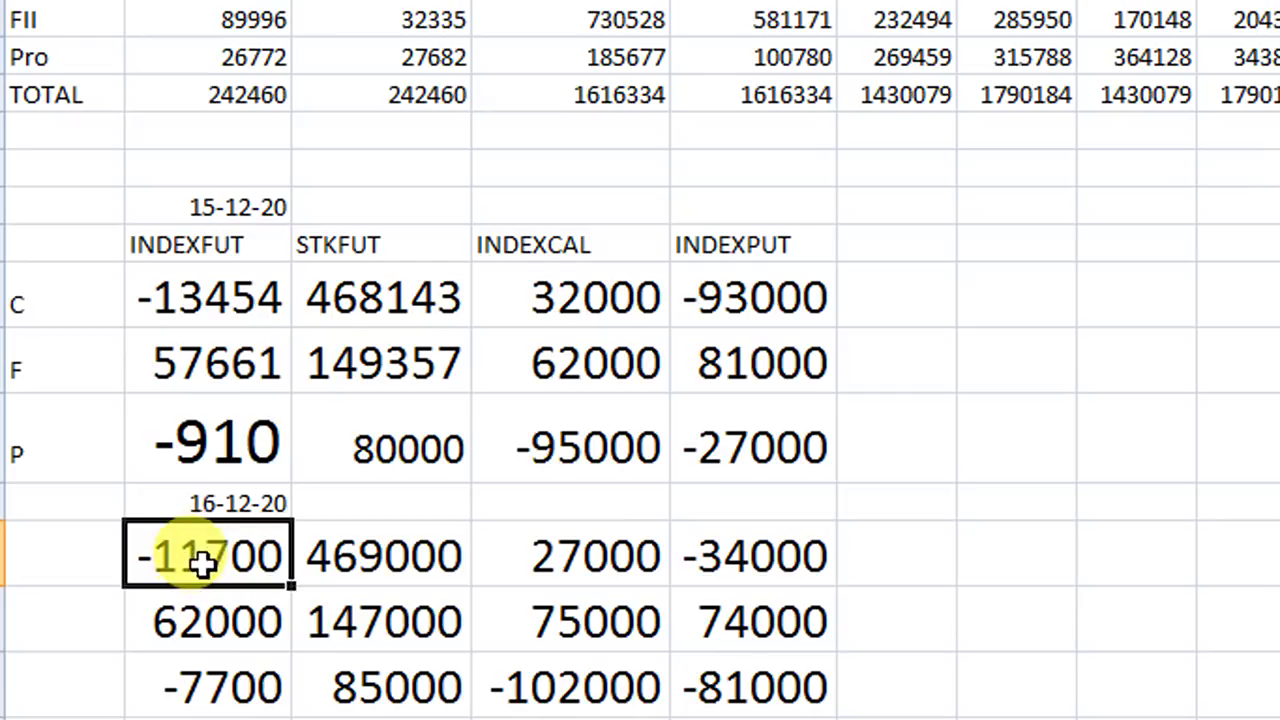
left_click(207, 607)
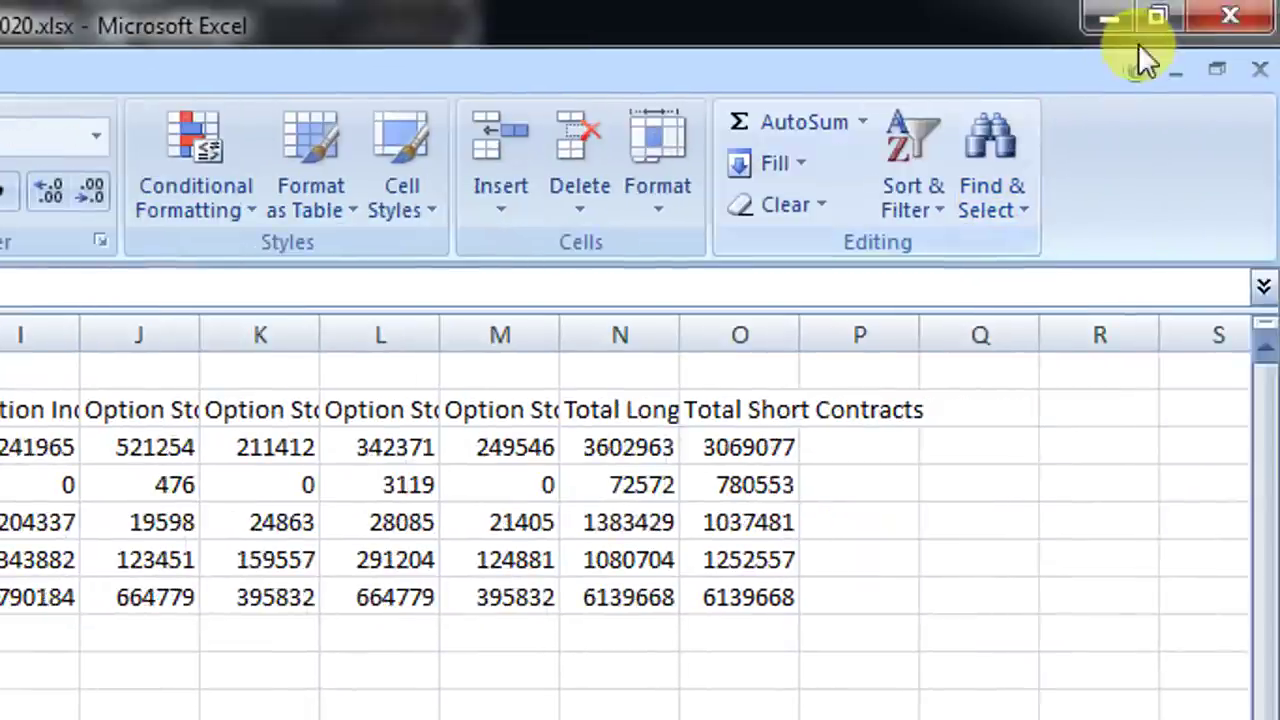
left_click(1212, 15)
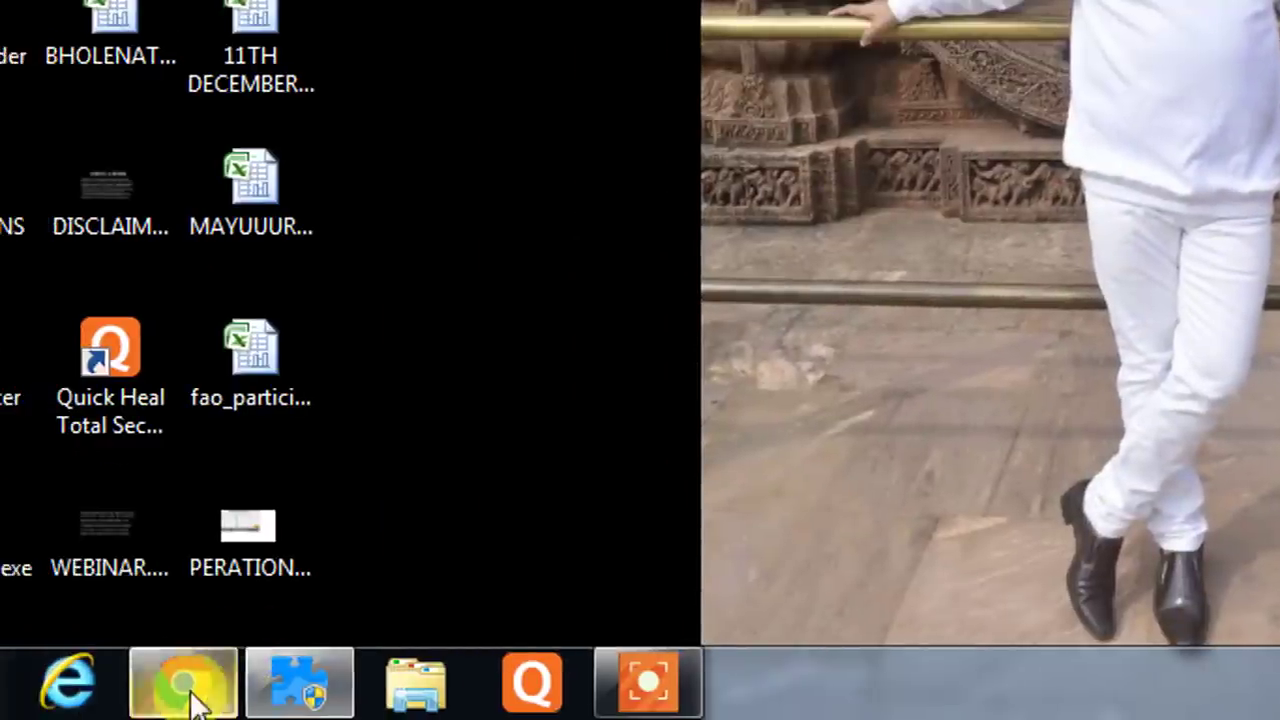
Switch to the browser's daily Nifty chart on chartink and draw a red rectangle around the latest December candles.
left_click(186, 684)
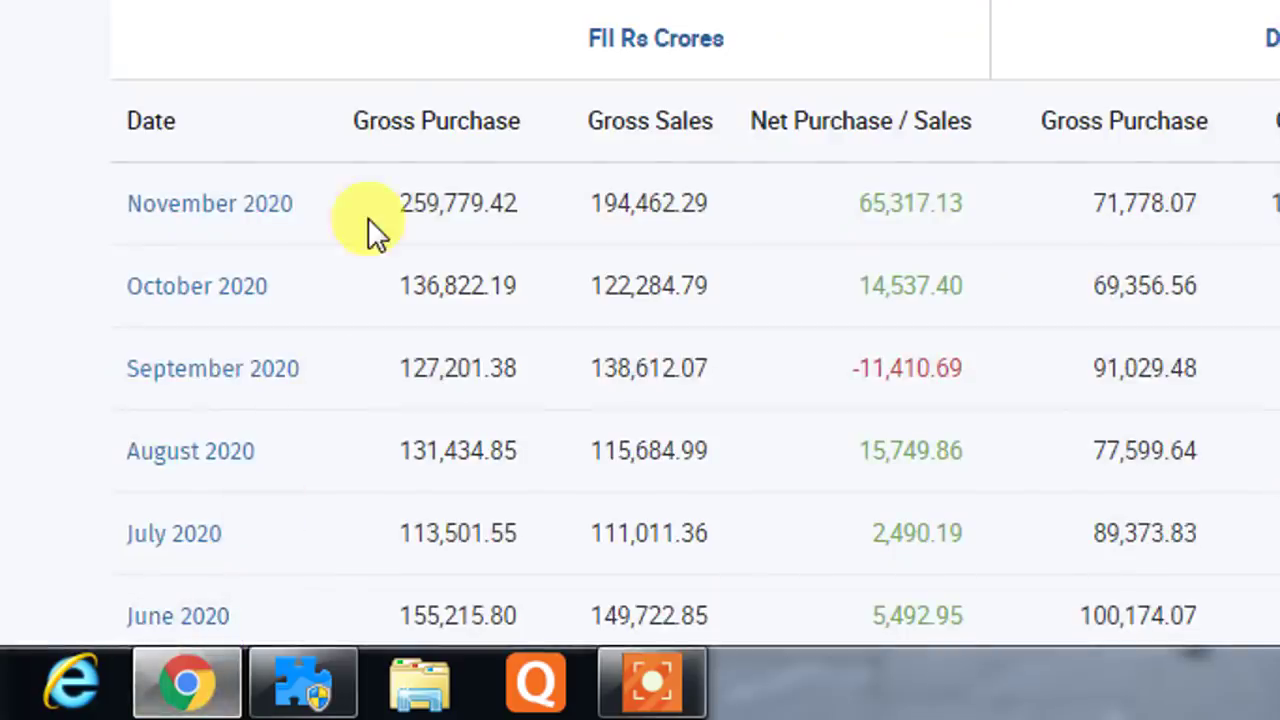
left_click(291, 30)
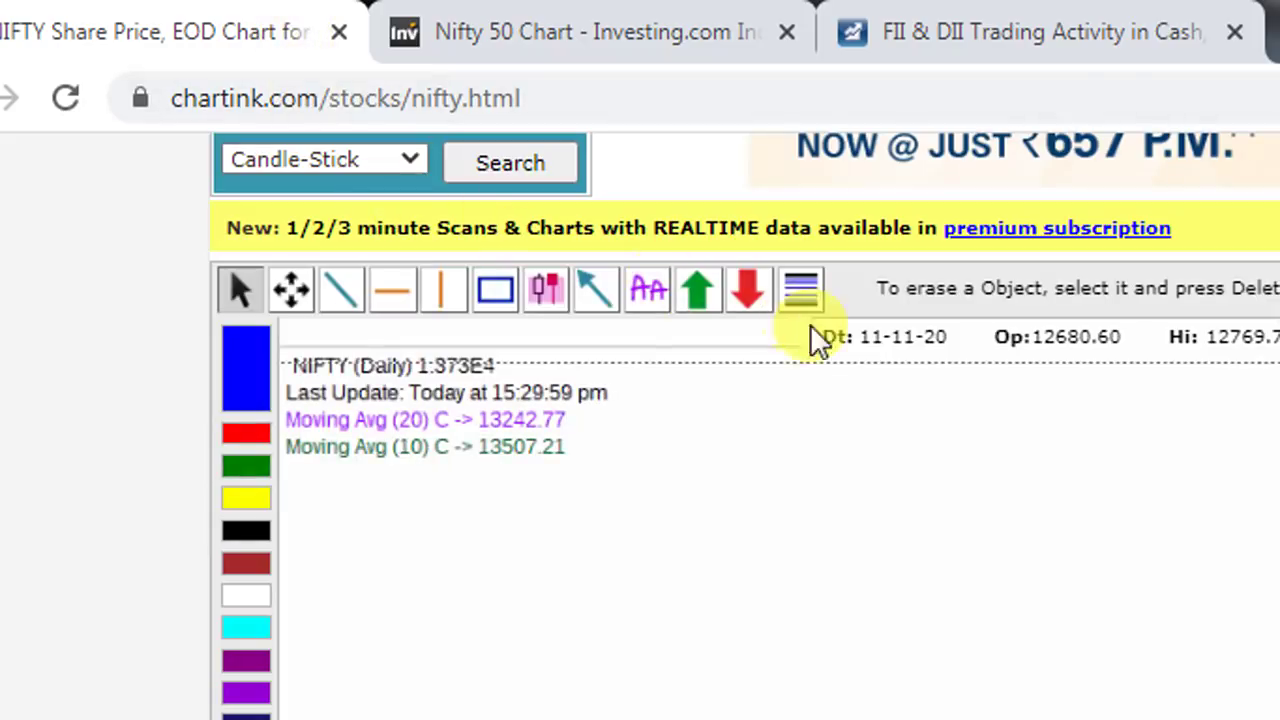
left_click(494, 290)
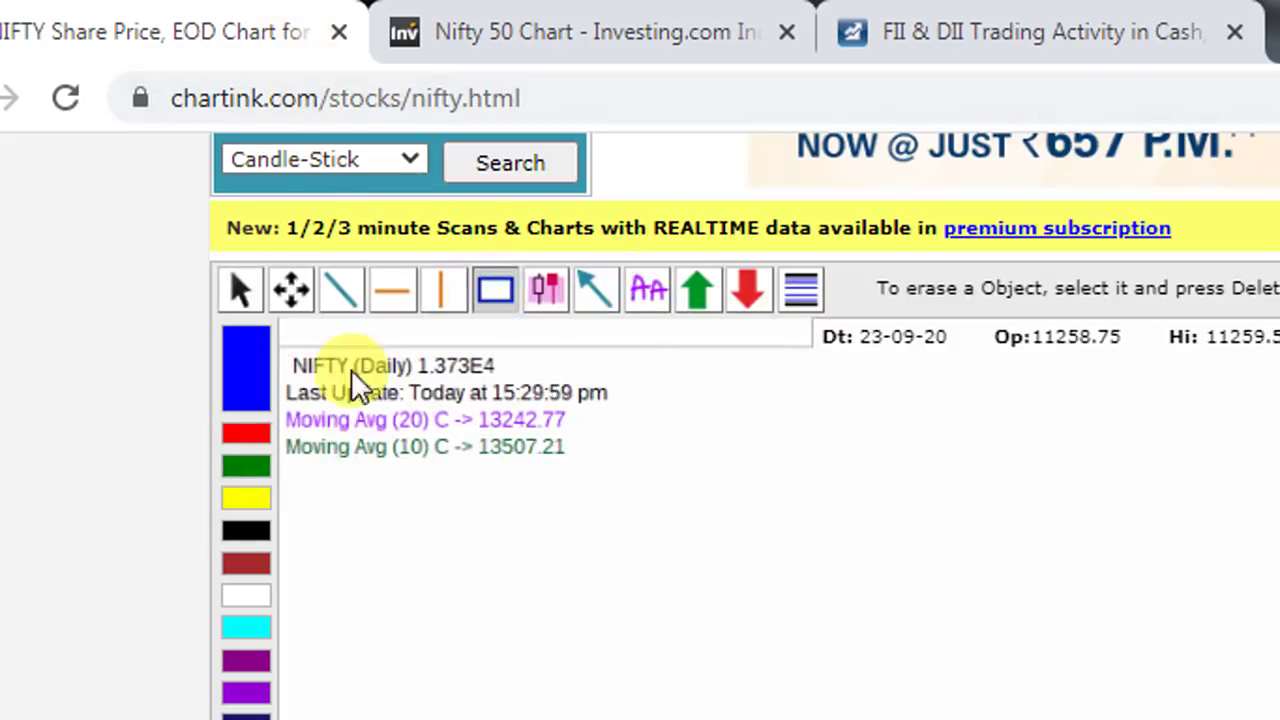
left_click(248, 438)
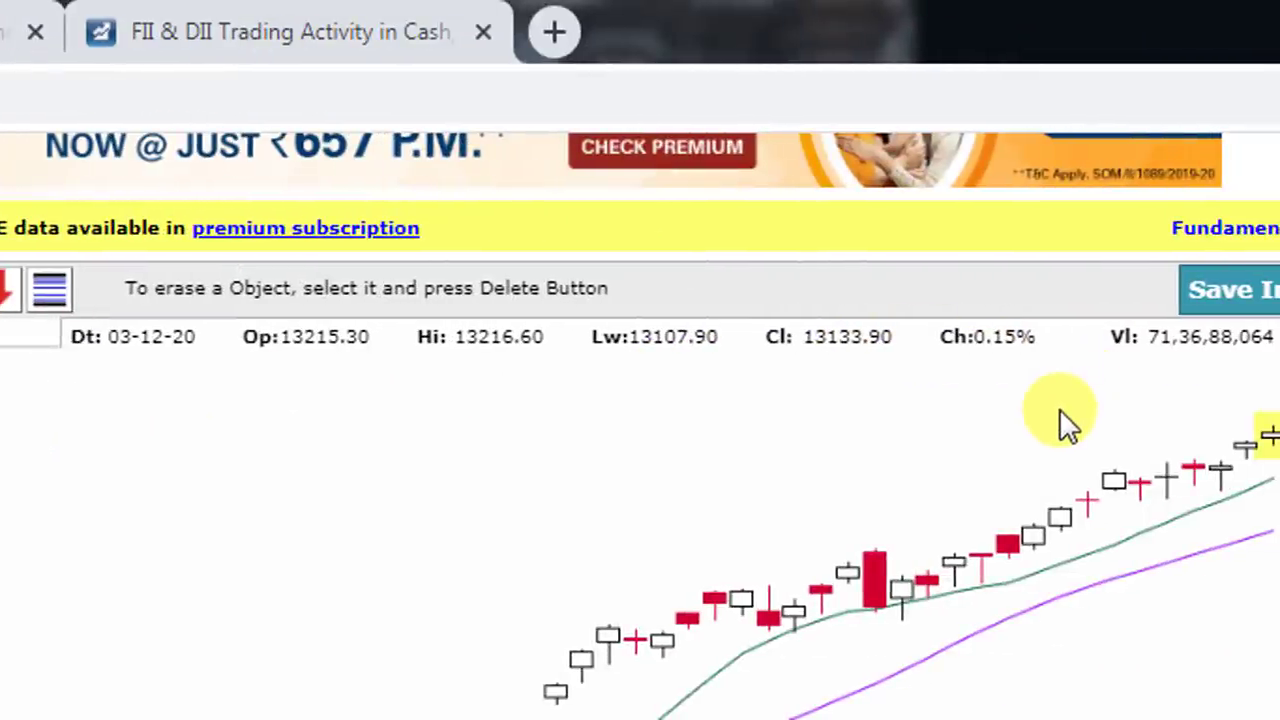
left_click_drag(1061, 410, 1215, 502)
mouse_move(1097, 502)
left_mouse_down()
mouse_move(1179, 519)
mouse_move(1087, 519)
left_mouse_up()
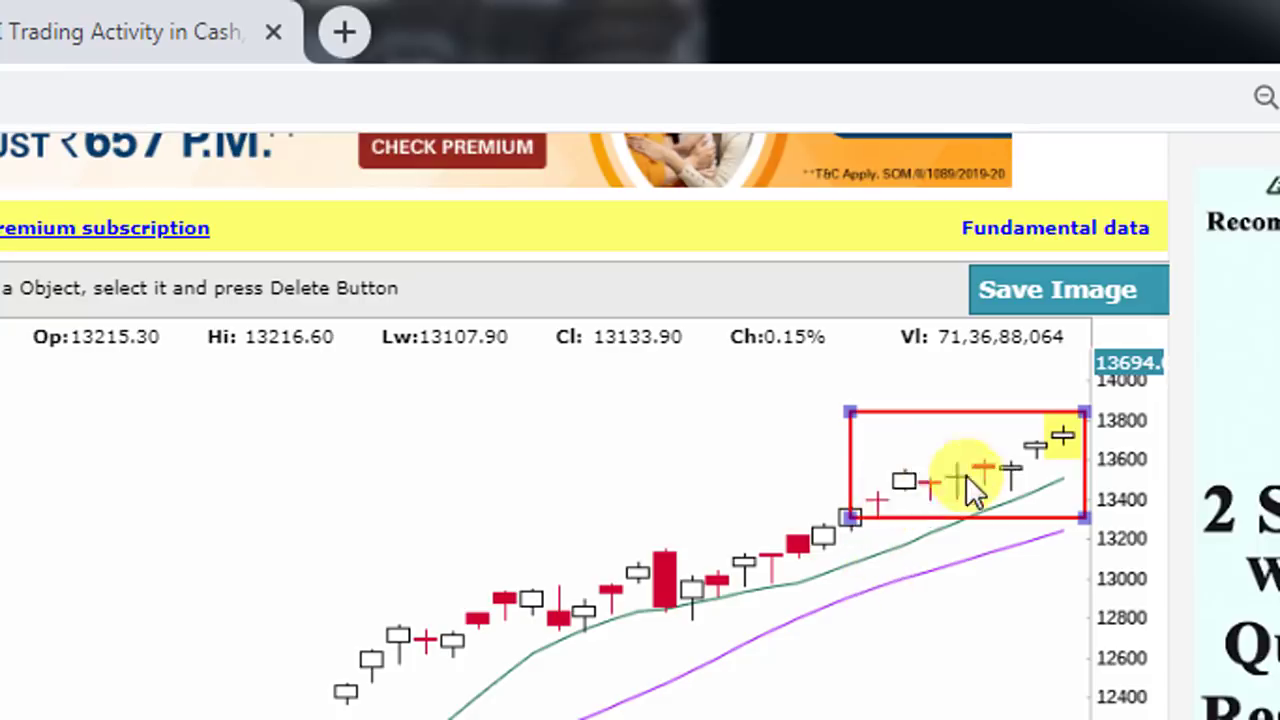
left_click(958, 384)
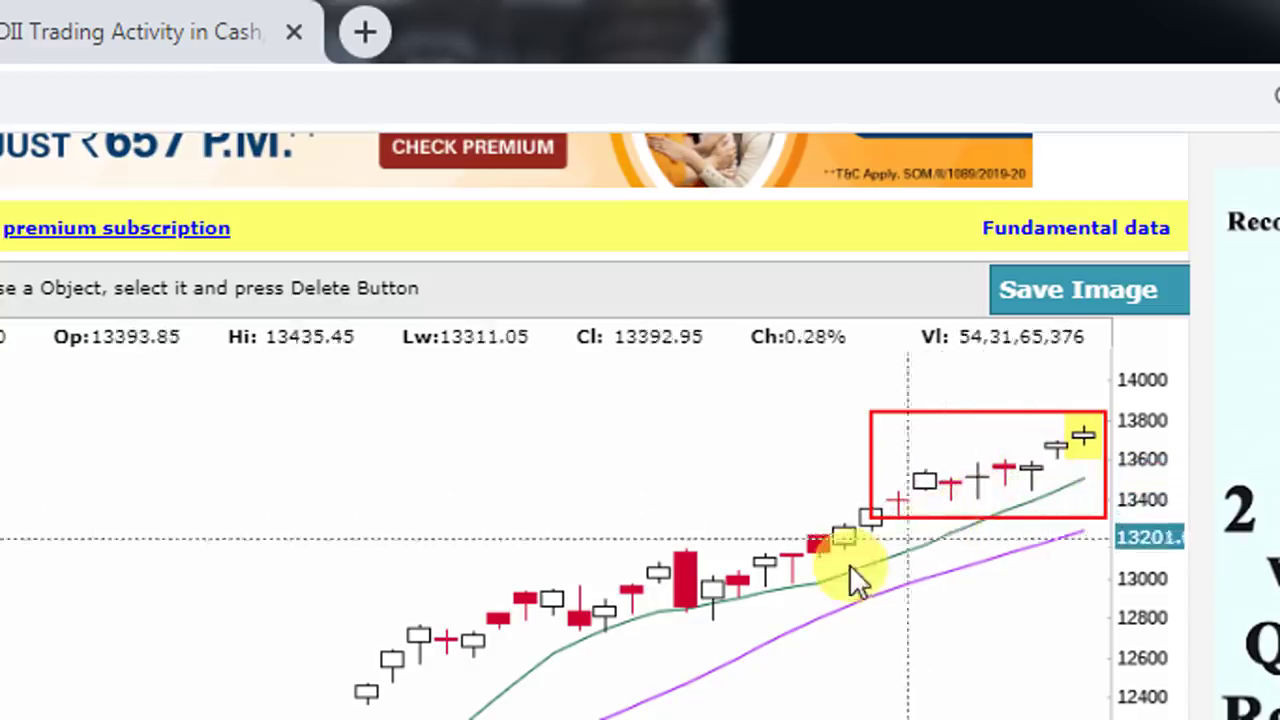
Draw a second red rectangle around the steep early-November rally and shrink it to end just past the rally's top candle.
scroll(769, 615, "down", 2)
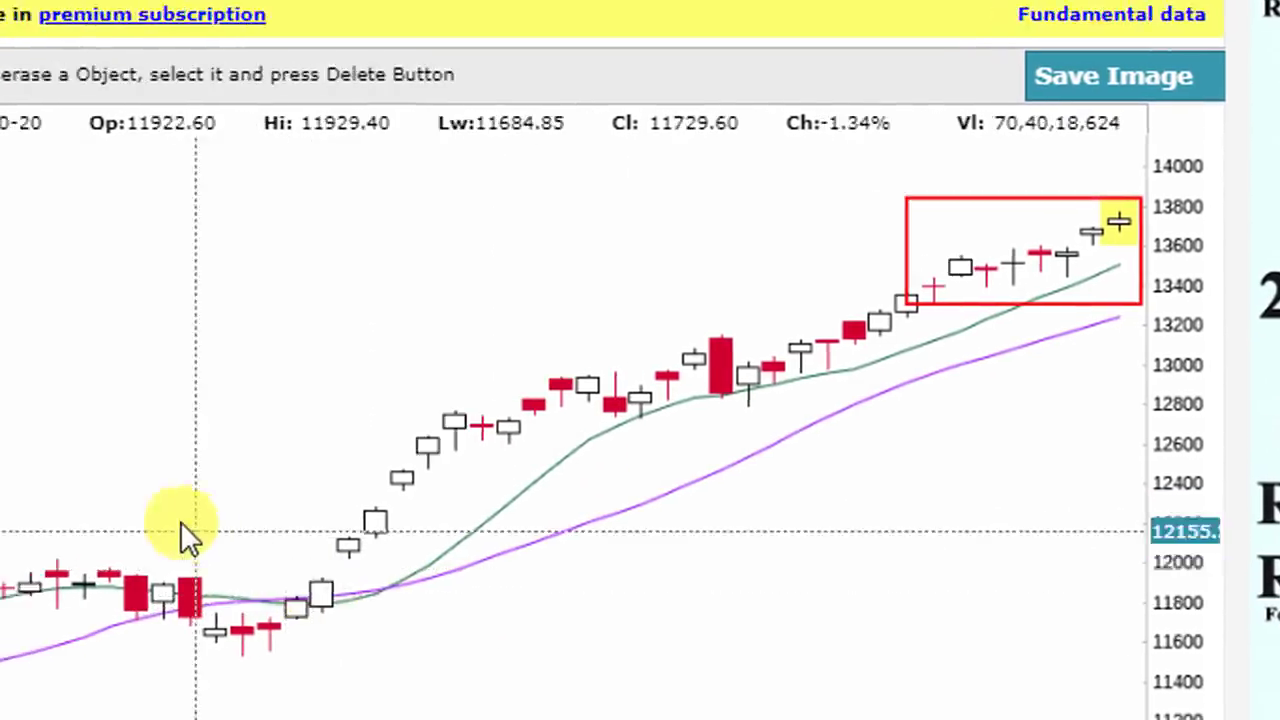
left_click(196, 110)
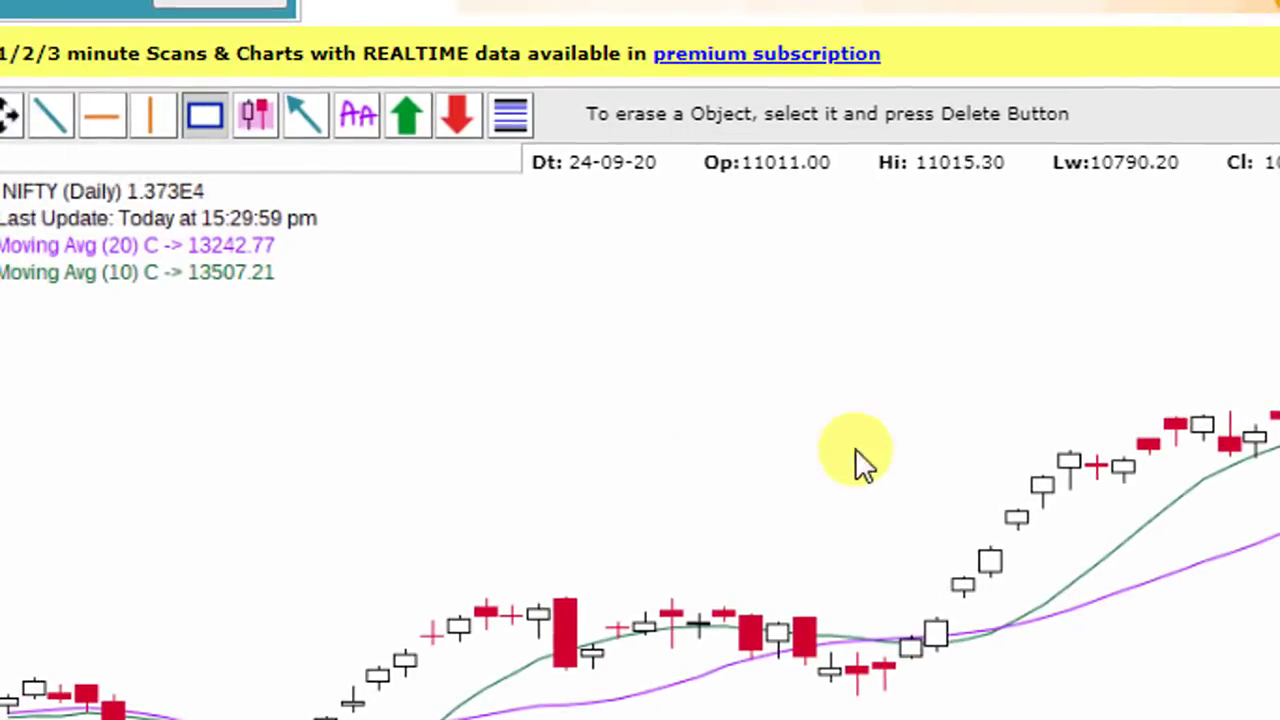
mouse_move(875, 437)
left_mouse_down()
mouse_move(1081, 604)
mouse_move(1149, 625)
mouse_move(1130, 665)
left_mouse_up()
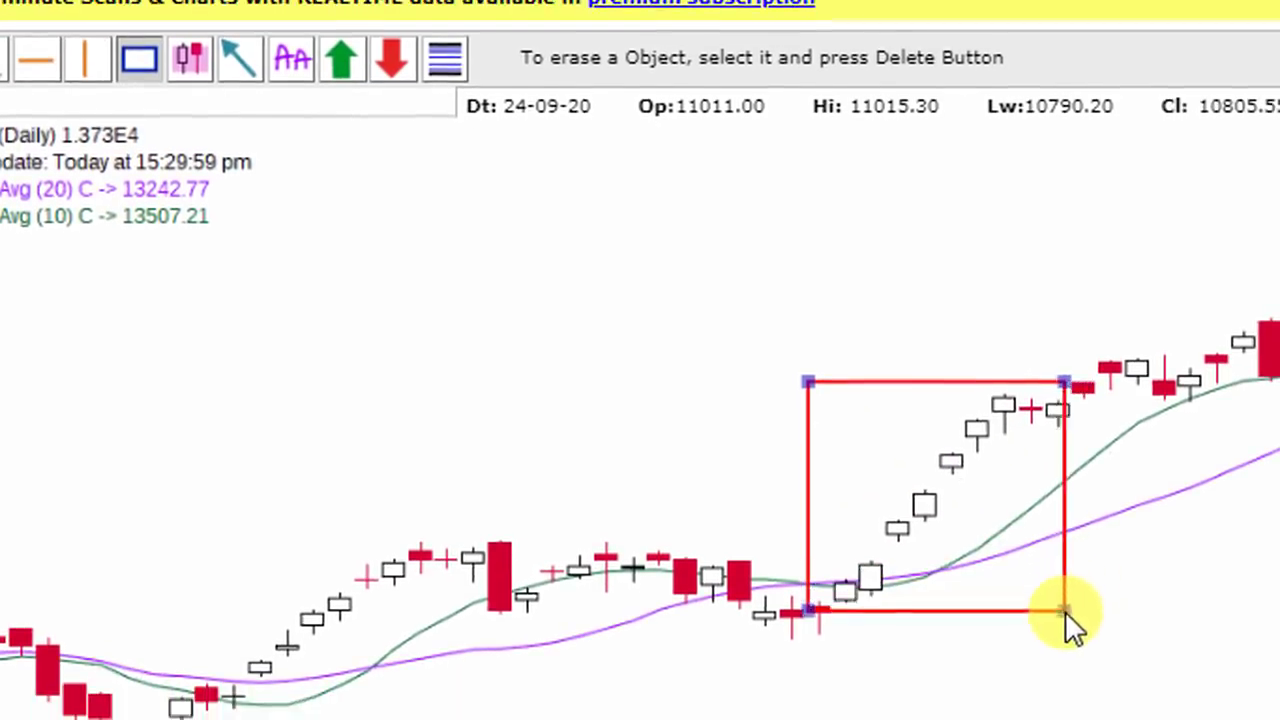
left_click_drag(1065, 611, 1022, 598)
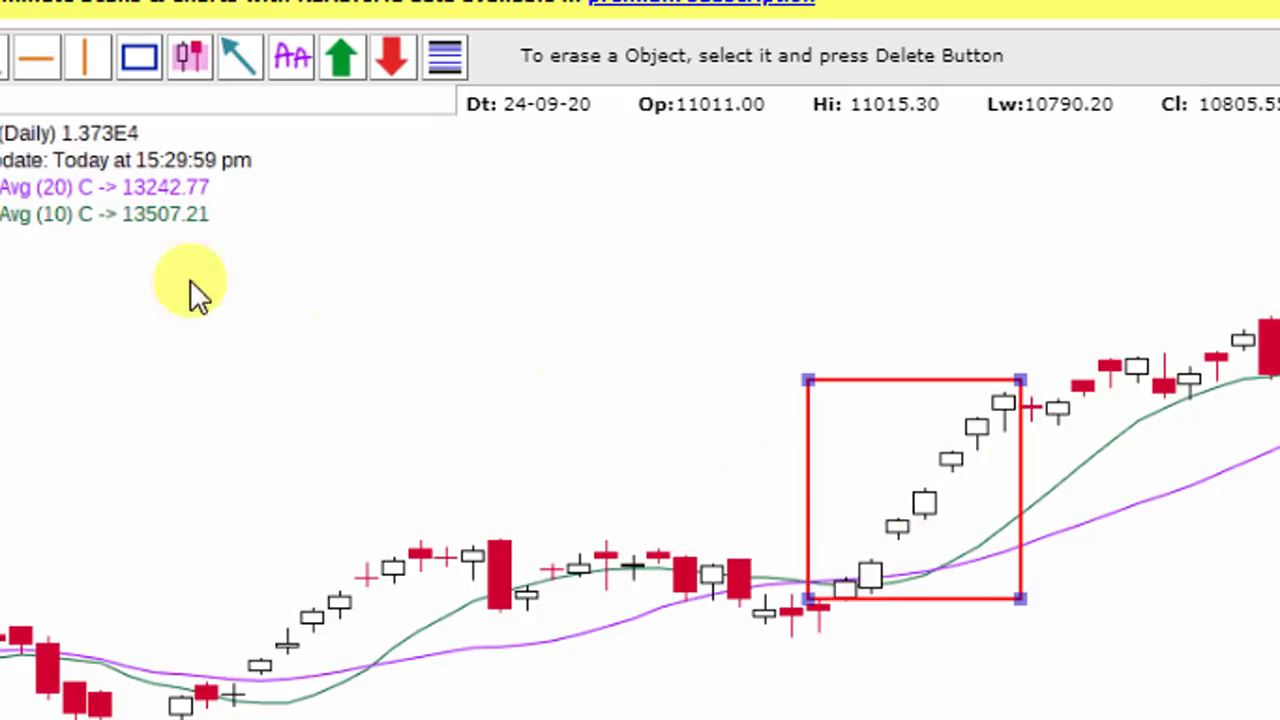
Draw red trend lines along the rising candles inside the November rectangle and from the first to the last candle of the December rectangle.
left_click(200, 56)
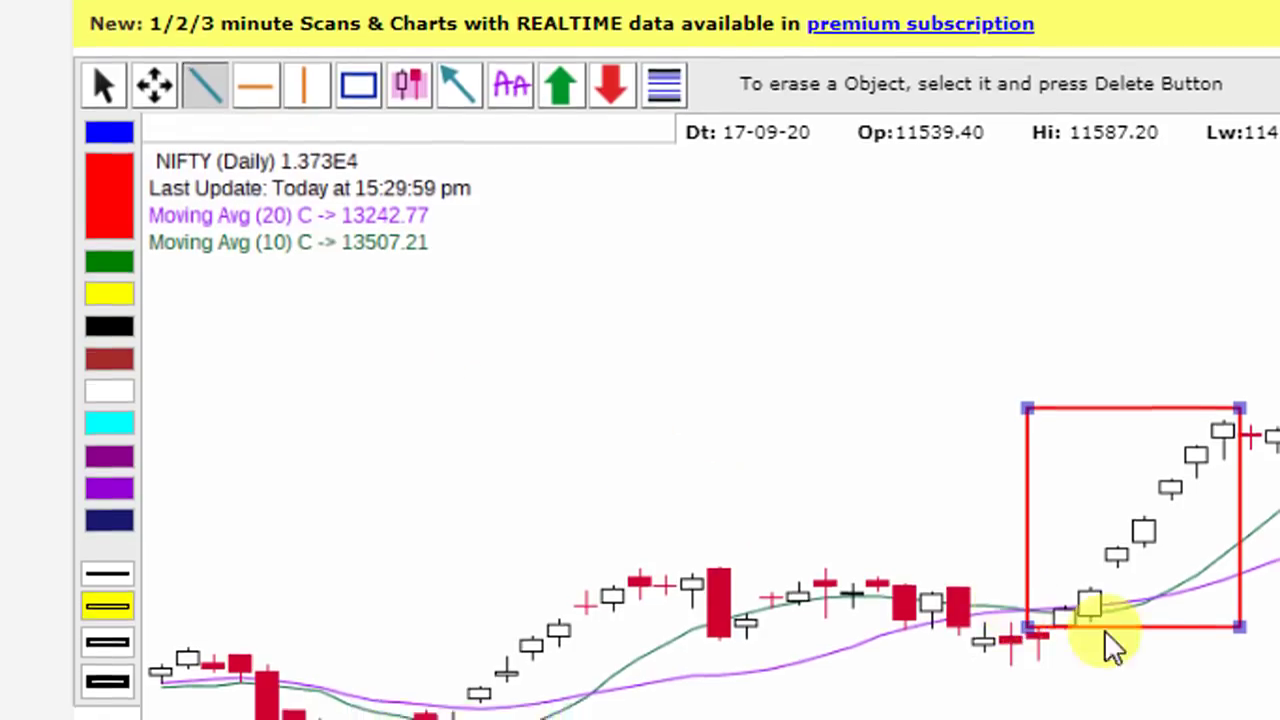
left_click_drag(1045, 618, 1215, 400)
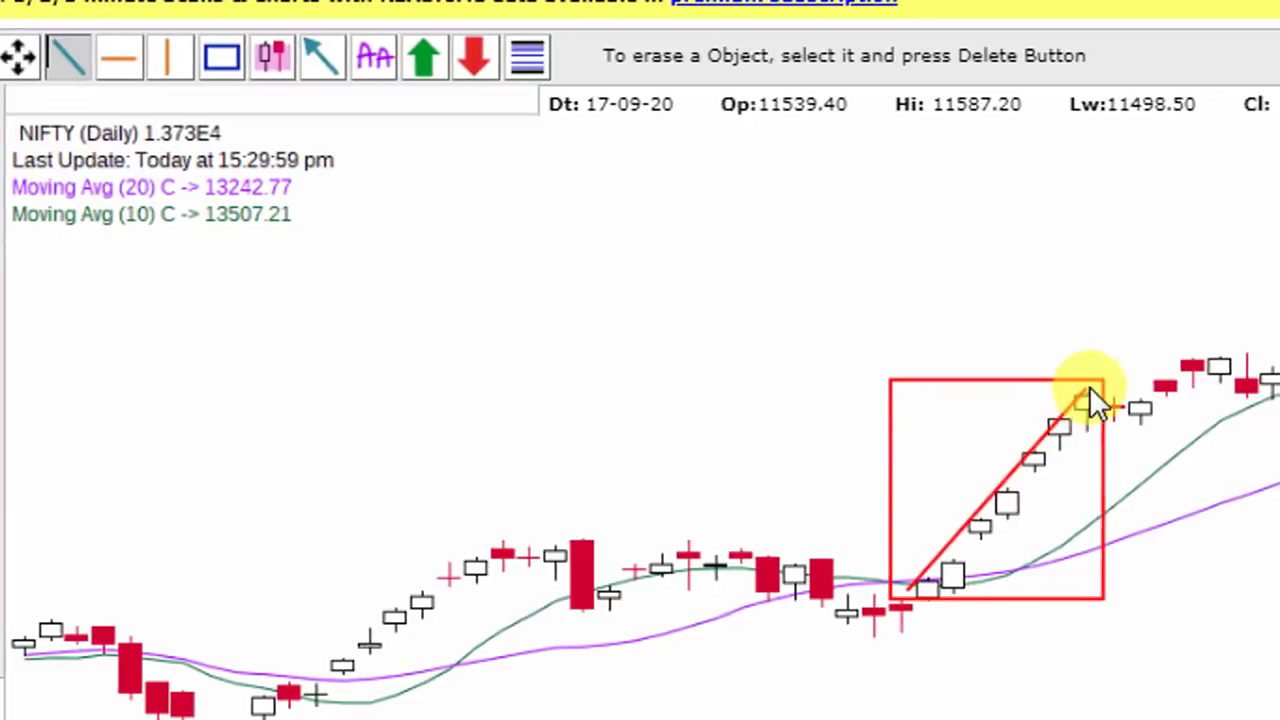
left_click_drag(1095, 400, 1091, 386)
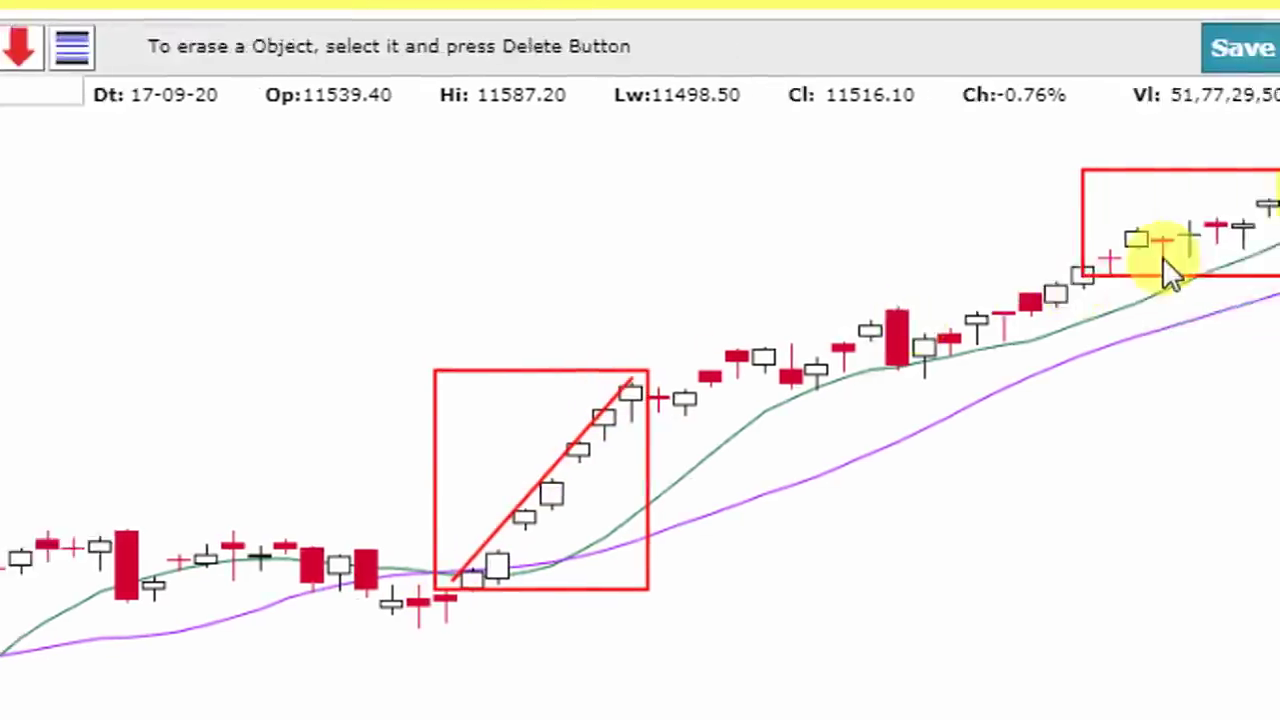
left_click(1012, 274)
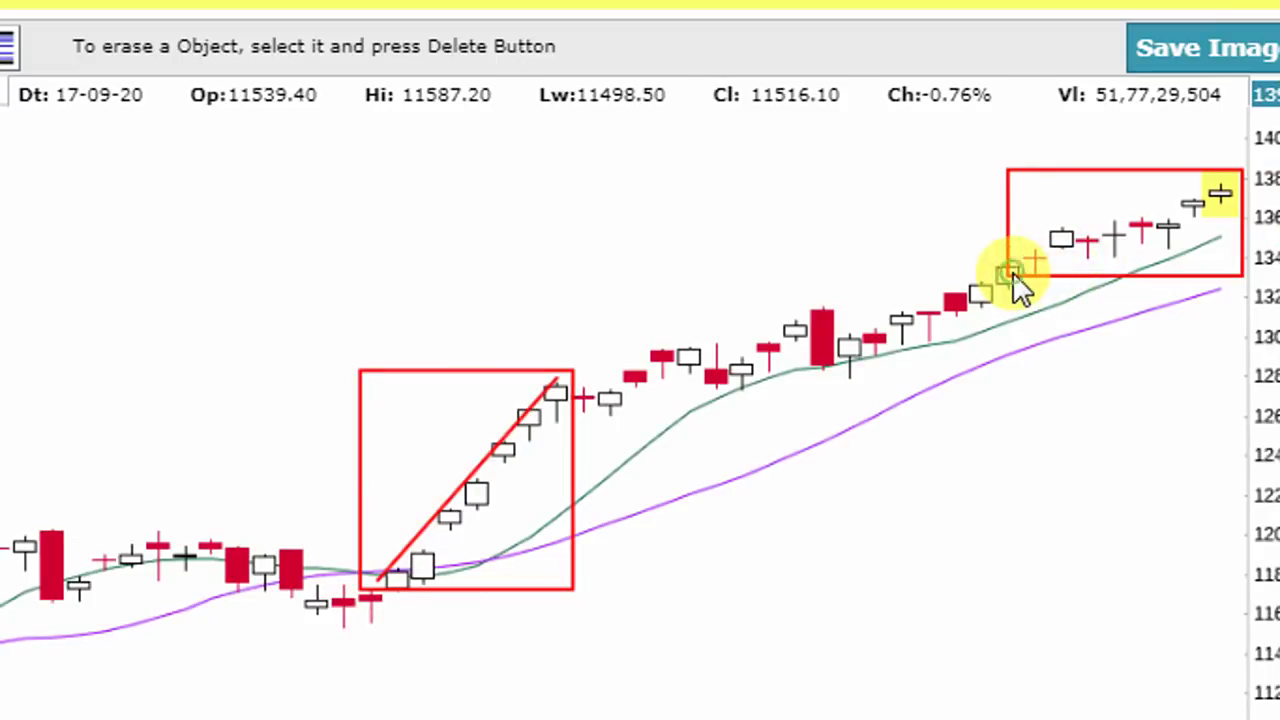
left_click(1220, 192)
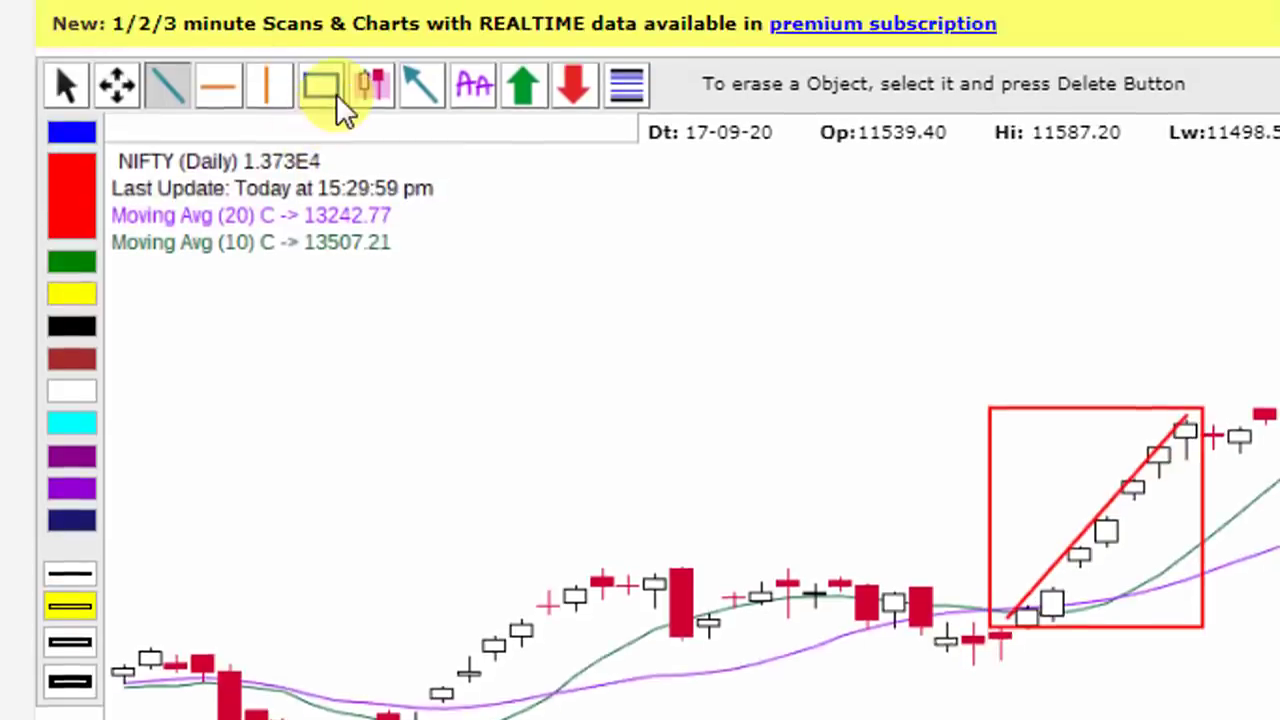
Draw a red rectangle around the late-September to October rally, extend it past the top candles, and add a trend line along the rise.
left_click(328, 108)
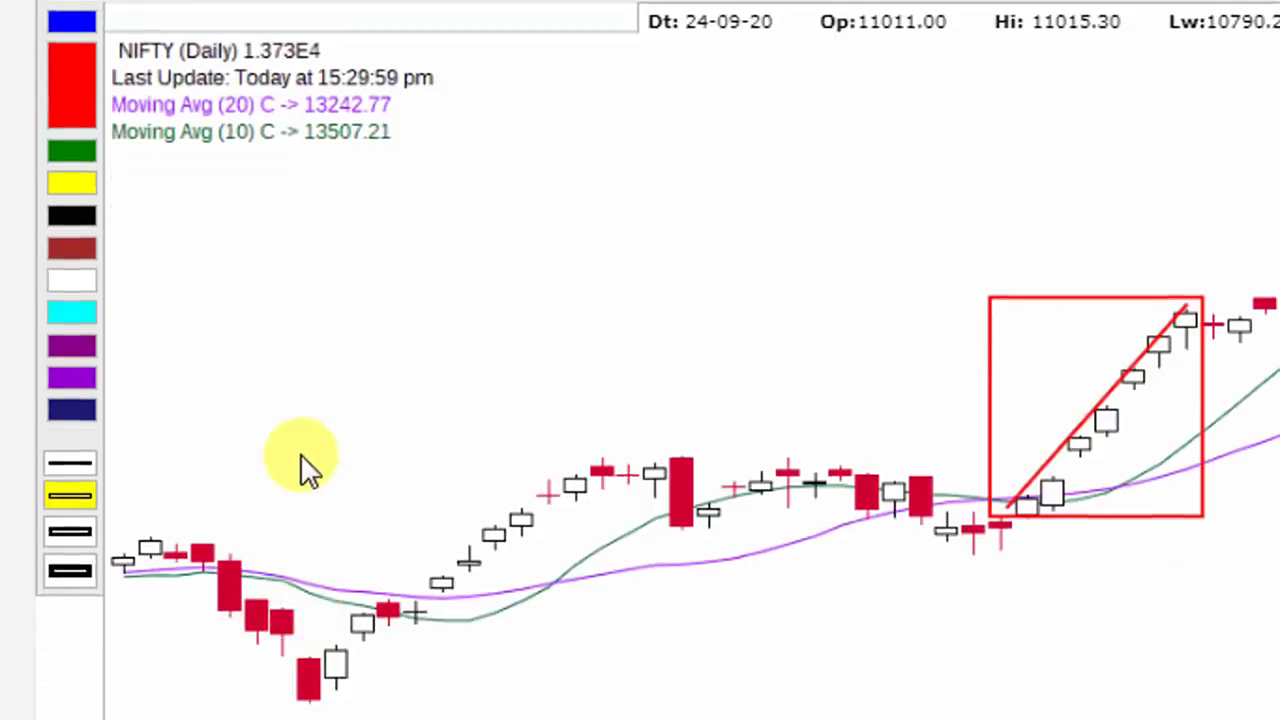
mouse_move(300, 446)
left_mouse_down()
mouse_move(336, 491)
mouse_move(372, 592)
mouse_move(410, 634)
mouse_move(476, 669)
mouse_move(555, 676)
left_mouse_up()
left_click_drag(613, 611, 624, 609)
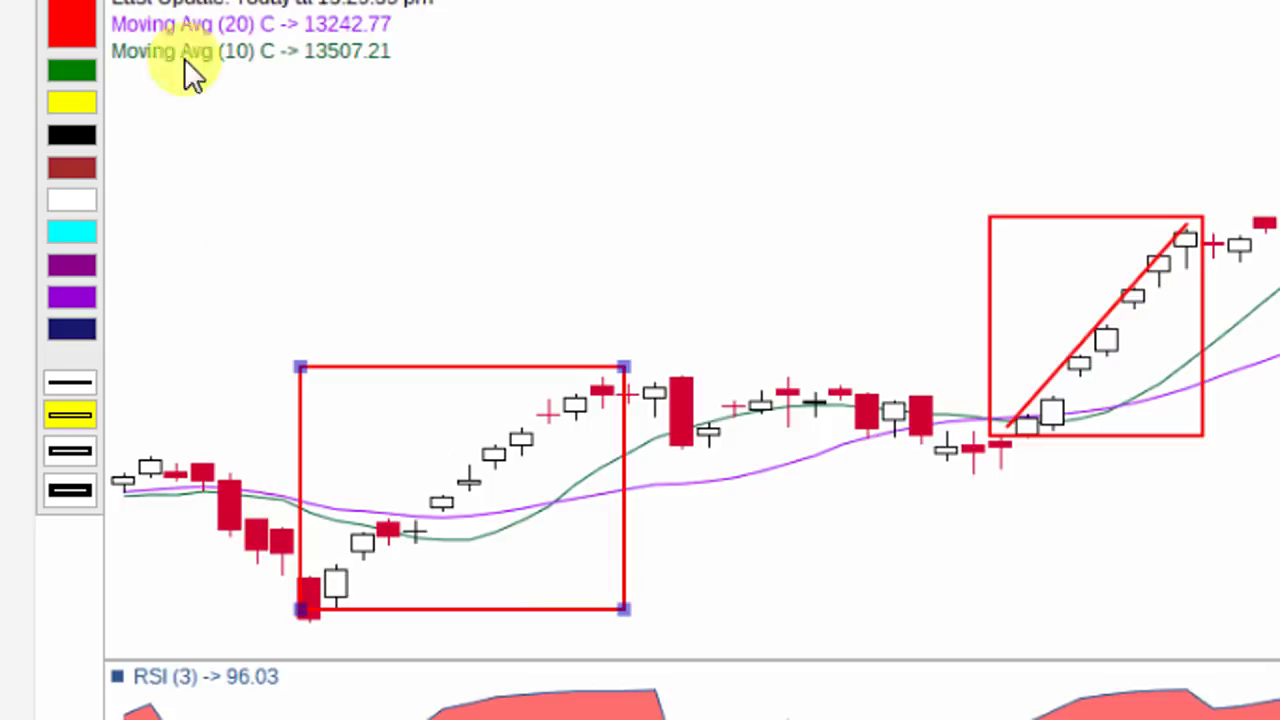
left_click(194, 110)
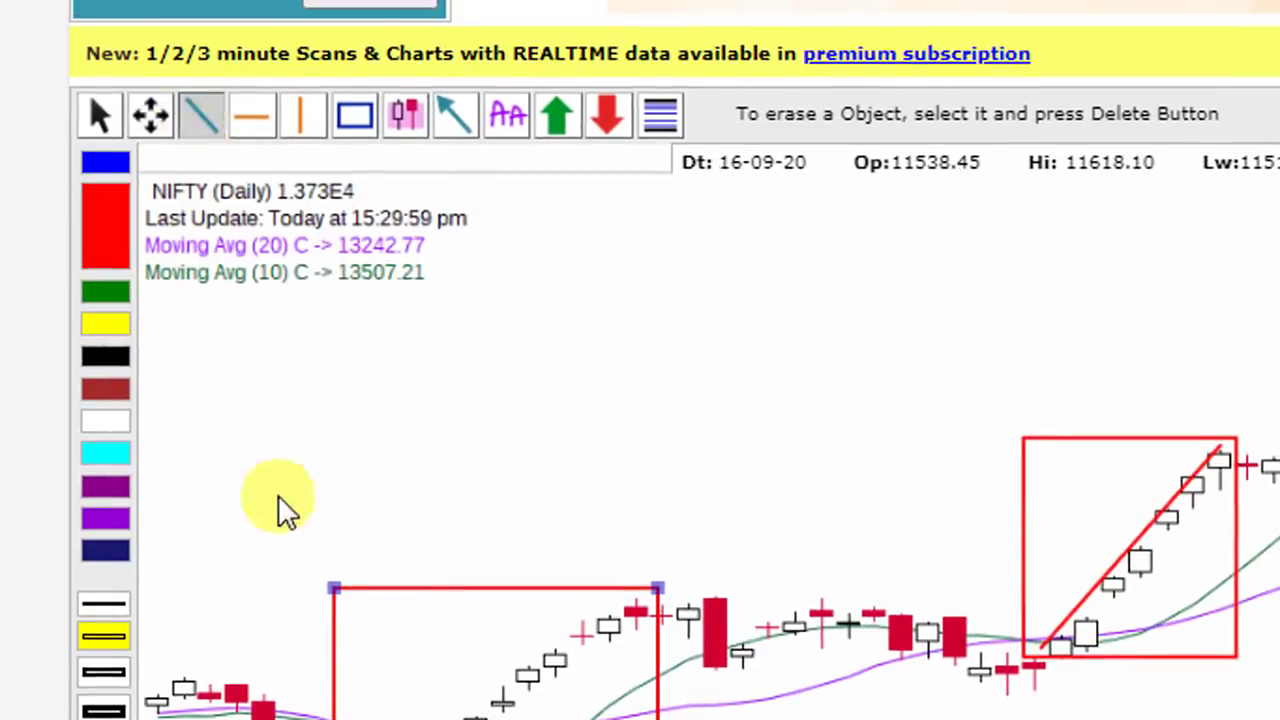
left_click_drag(439, 562, 643, 405)
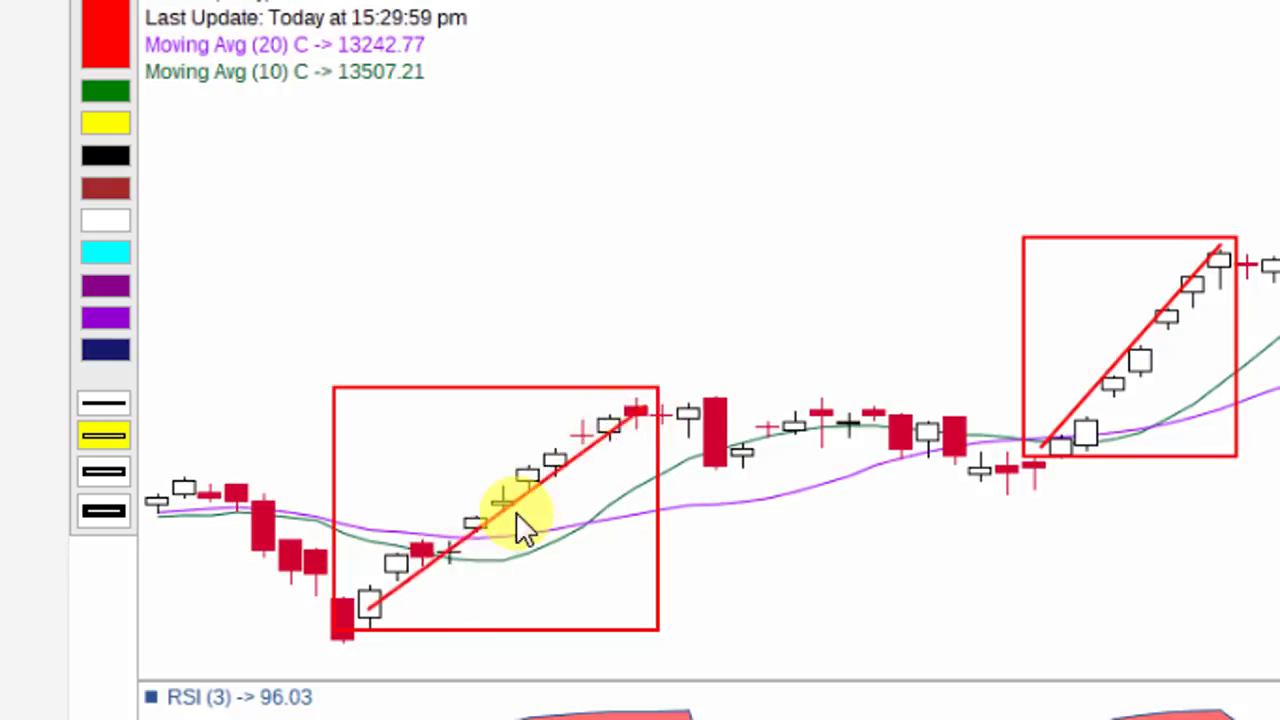
left_click_drag(461, 558, 473, 582)
left_click(587, 455)
left_click(598, 480)
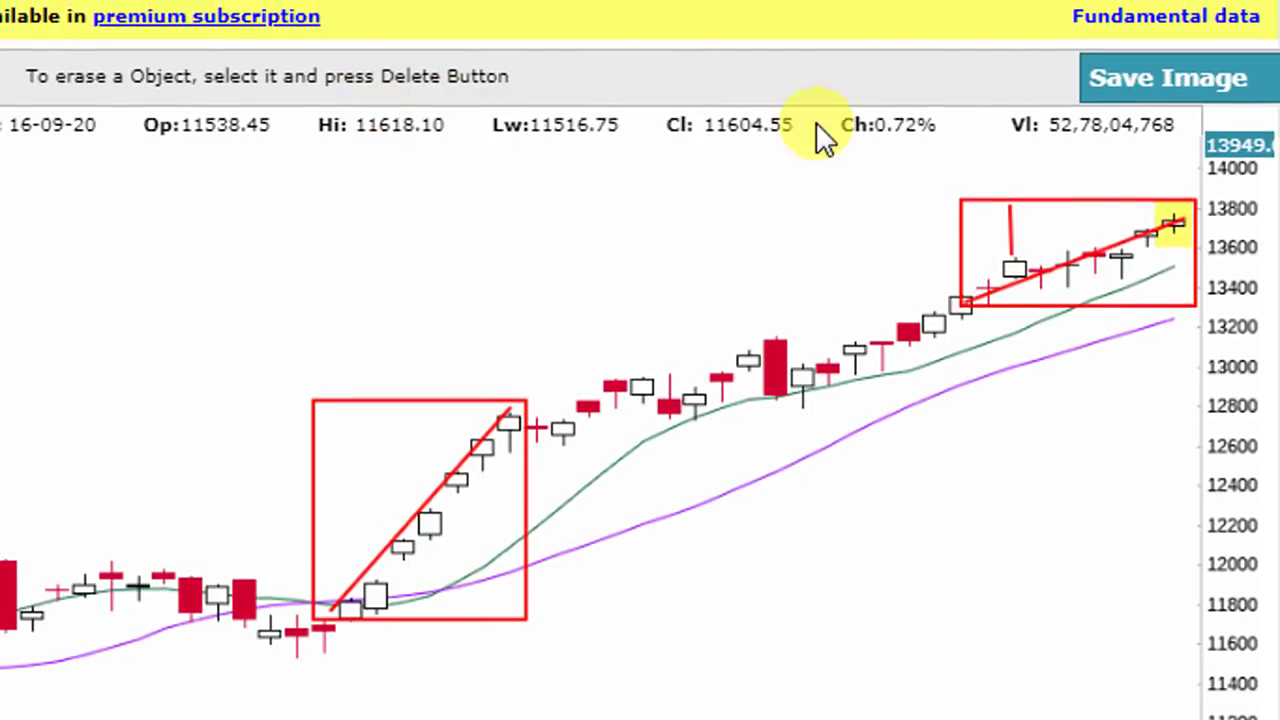
Update the daily Nifty chart to clear its annotations and close the news notification covering it.
left_click_drag(1257, 286, 1266, 129)
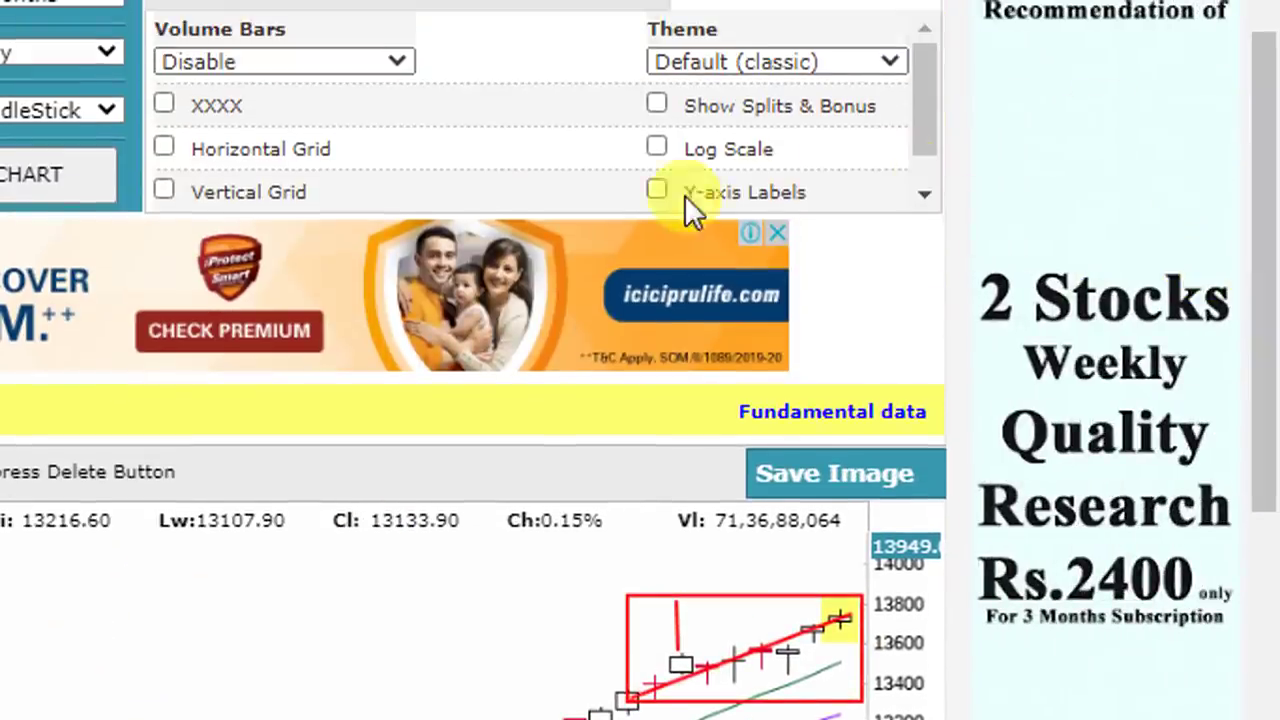
left_click(40, 176)
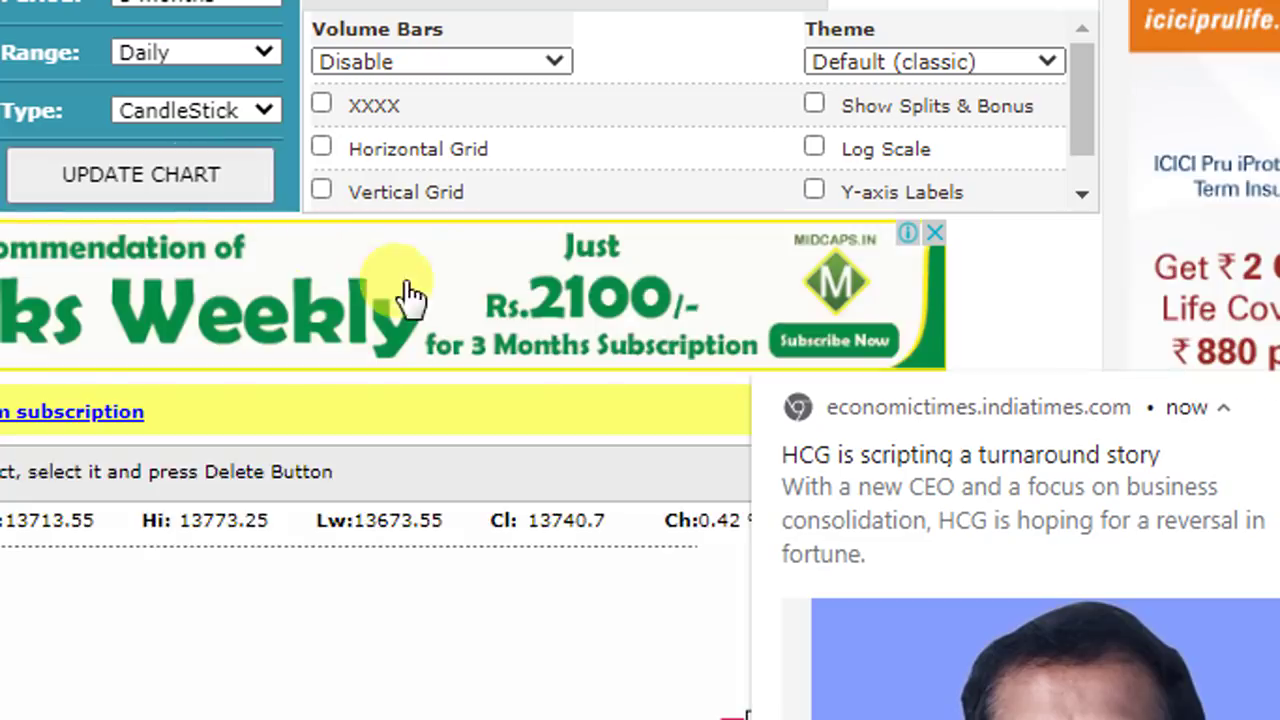
mouse_move(1177, 414)
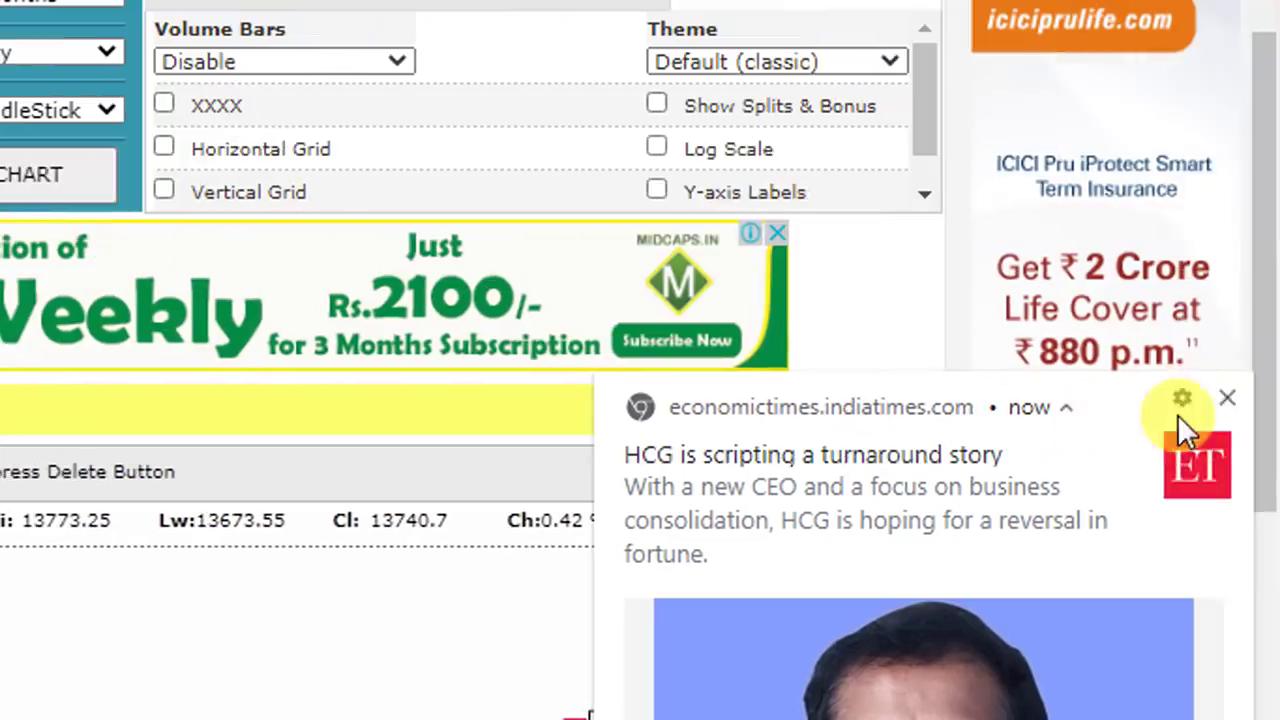
left_click(1227, 399)
left_click_drag(1270, 298, 1270, 405)
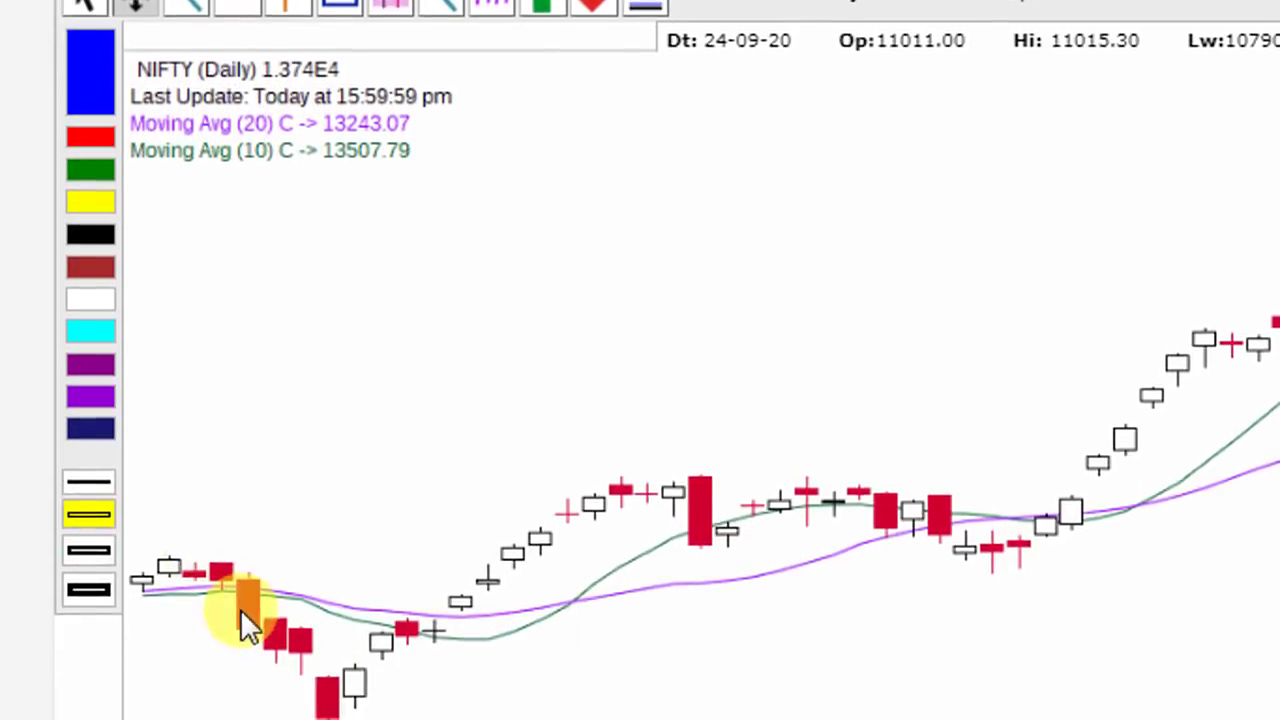
Draw a rectangle around the falling September candles, extend it to the lowest red candle, and colour it red.
left_click(340, 114)
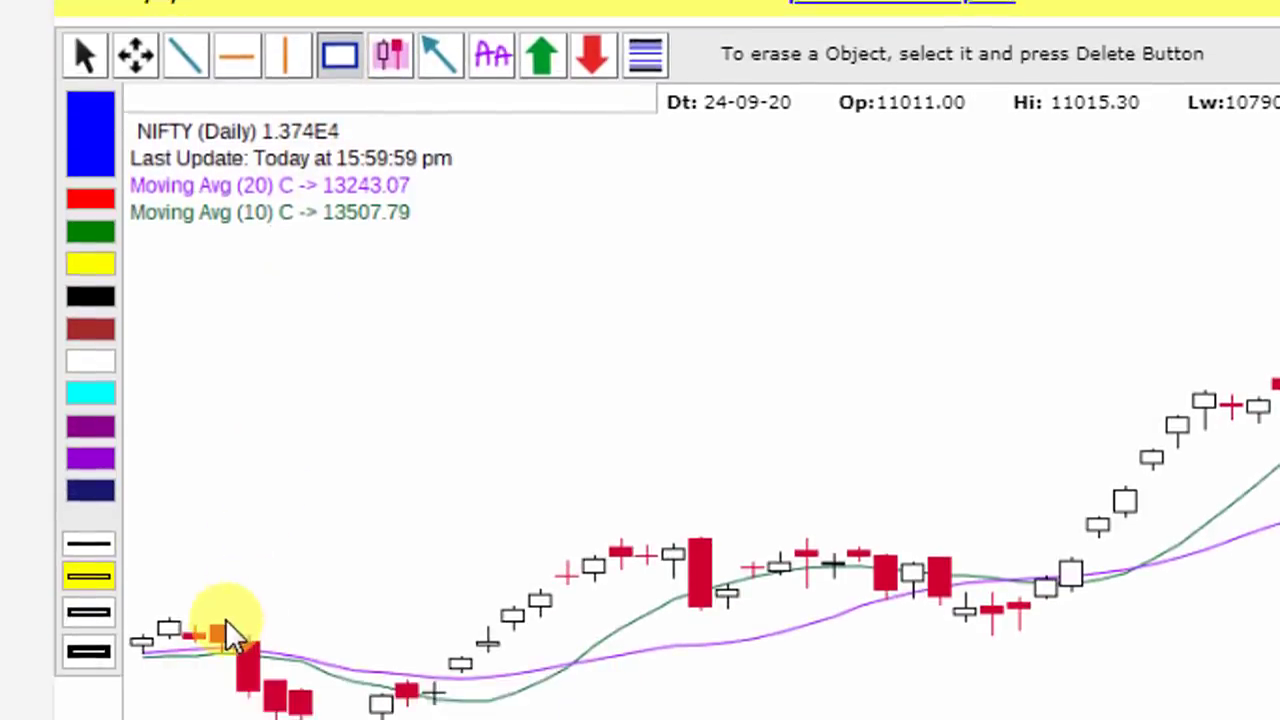
mouse_move(210, 620)
left_mouse_down()
mouse_move(266, 719)
mouse_move(303, 719)
left_mouse_up()
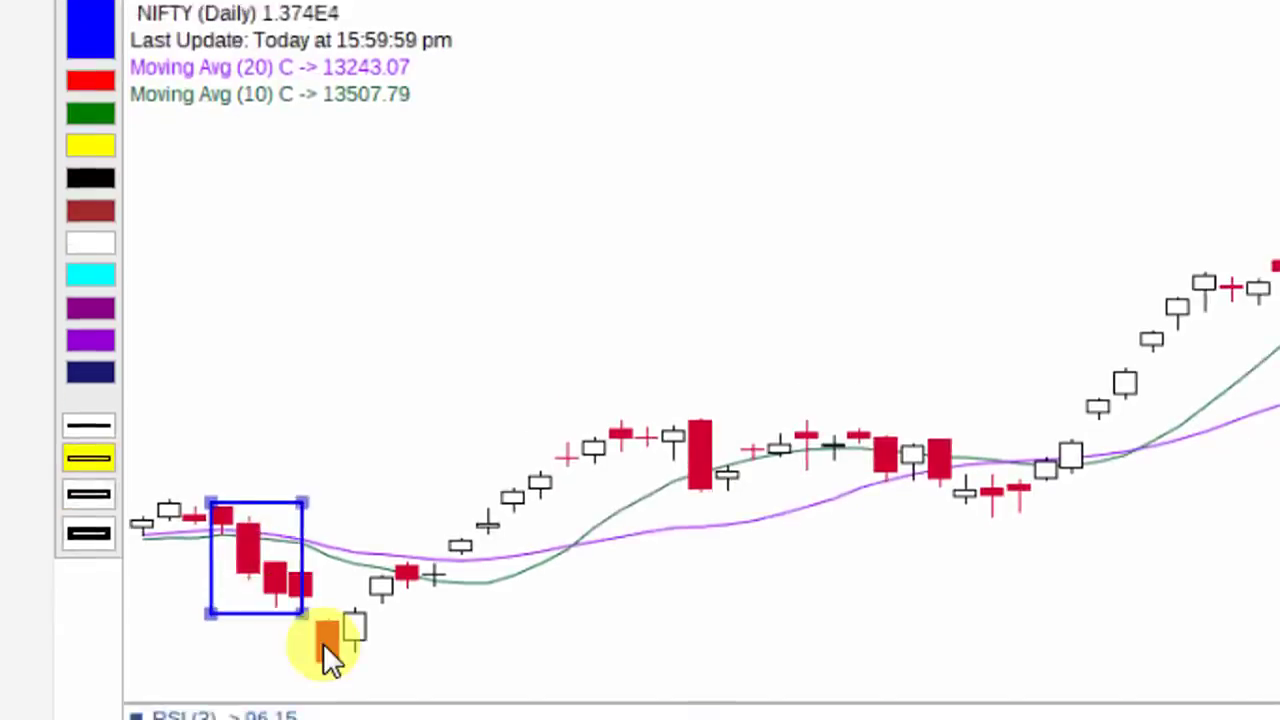
left_click_drag(330, 655, 343, 676)
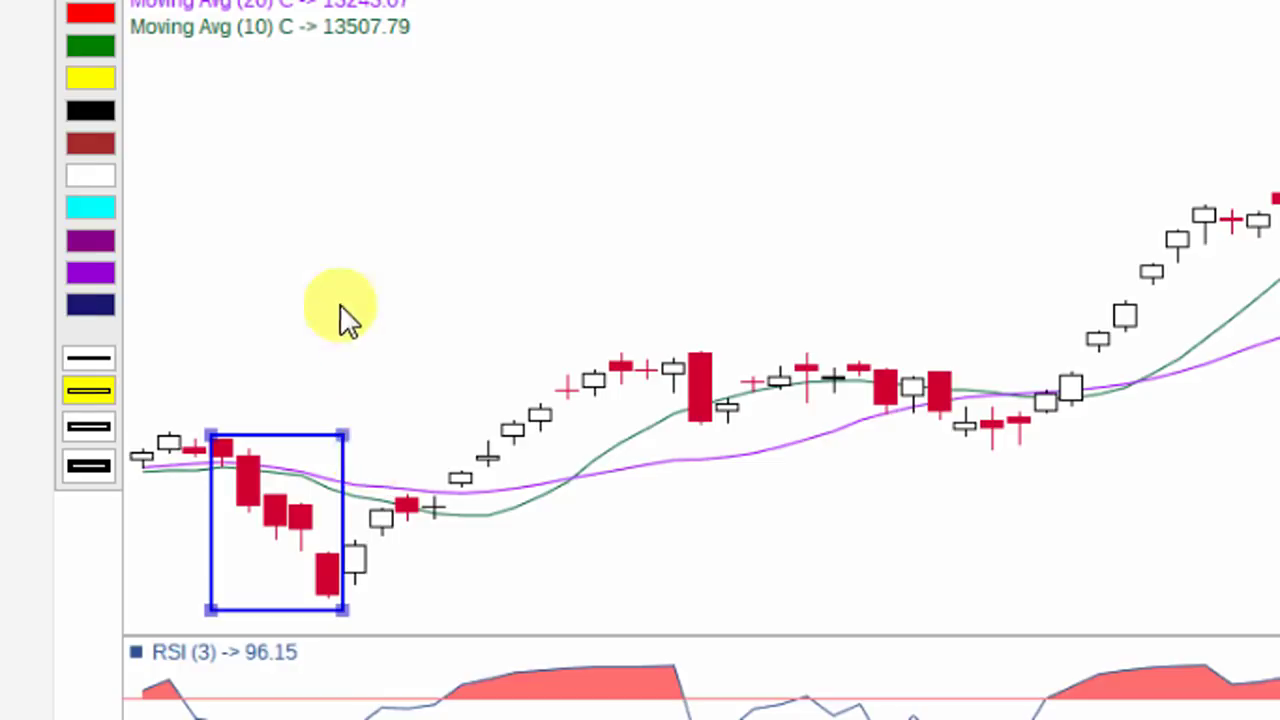
left_click(90, 12)
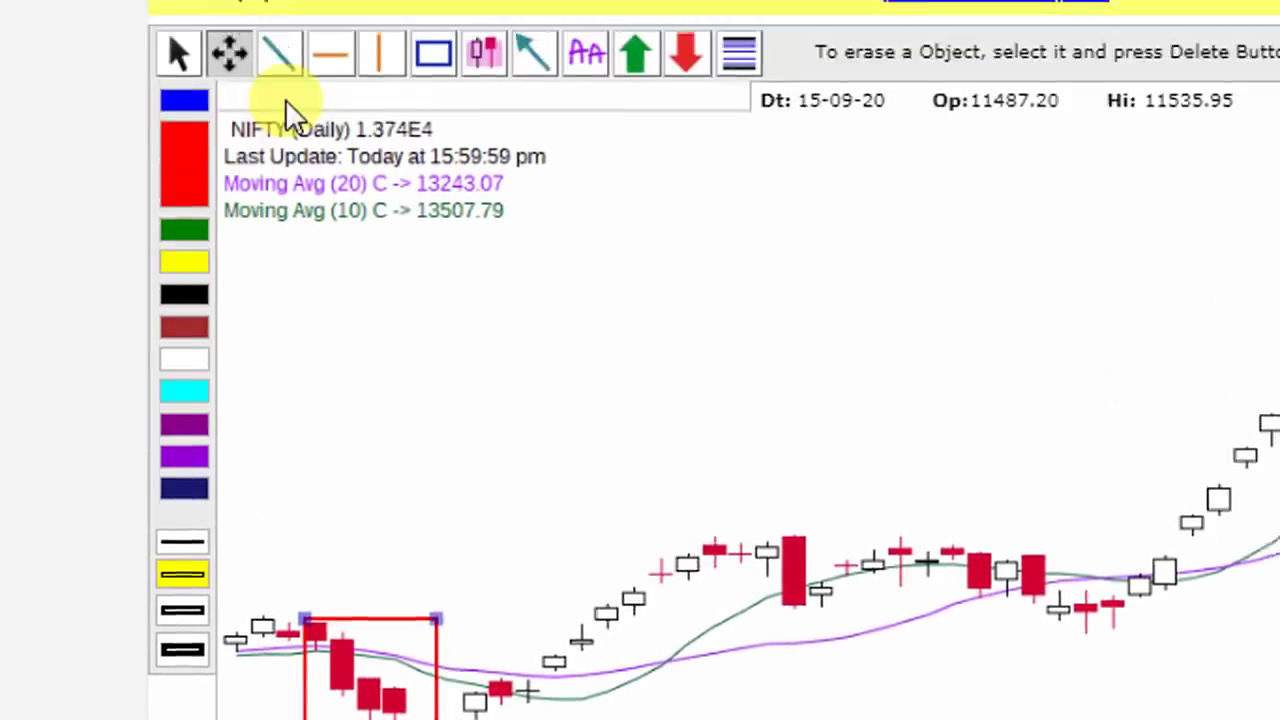
Draw a second red rectangle around the following rally, ending just past the large red October candle.
left_click(433, 55)
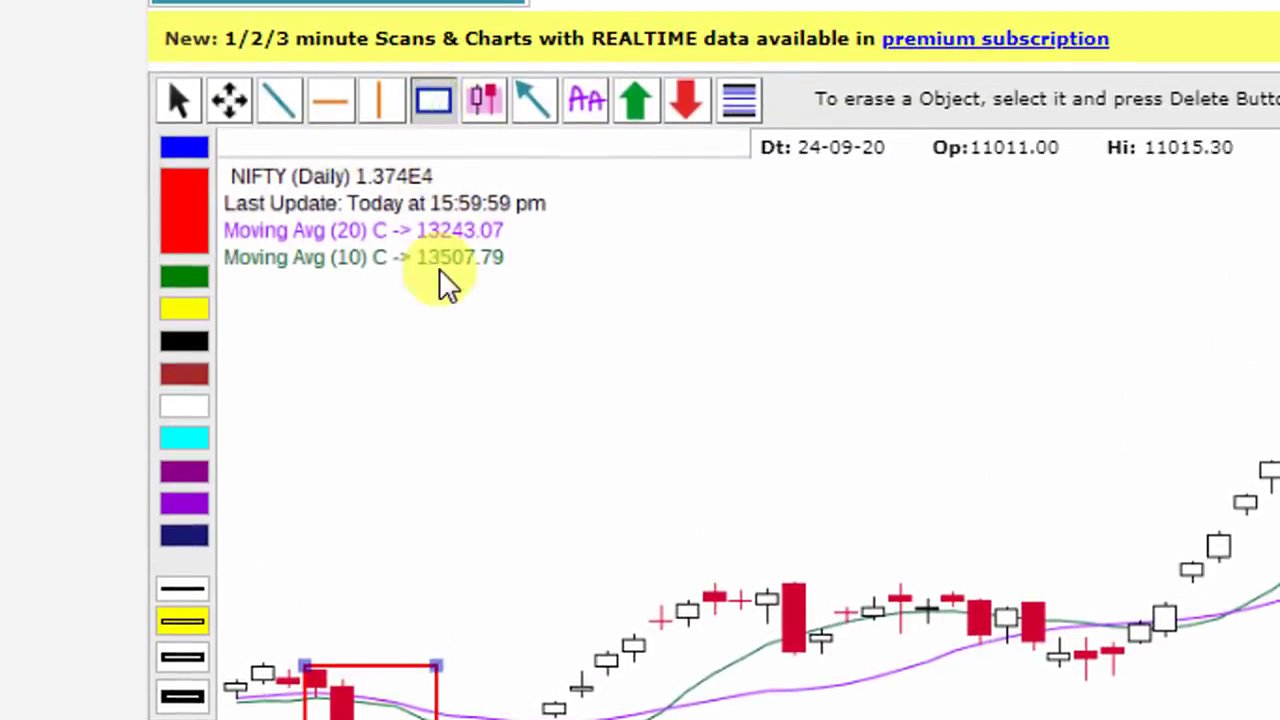
left_click(457, 576)
left_click_drag(457, 576, 819, 714)
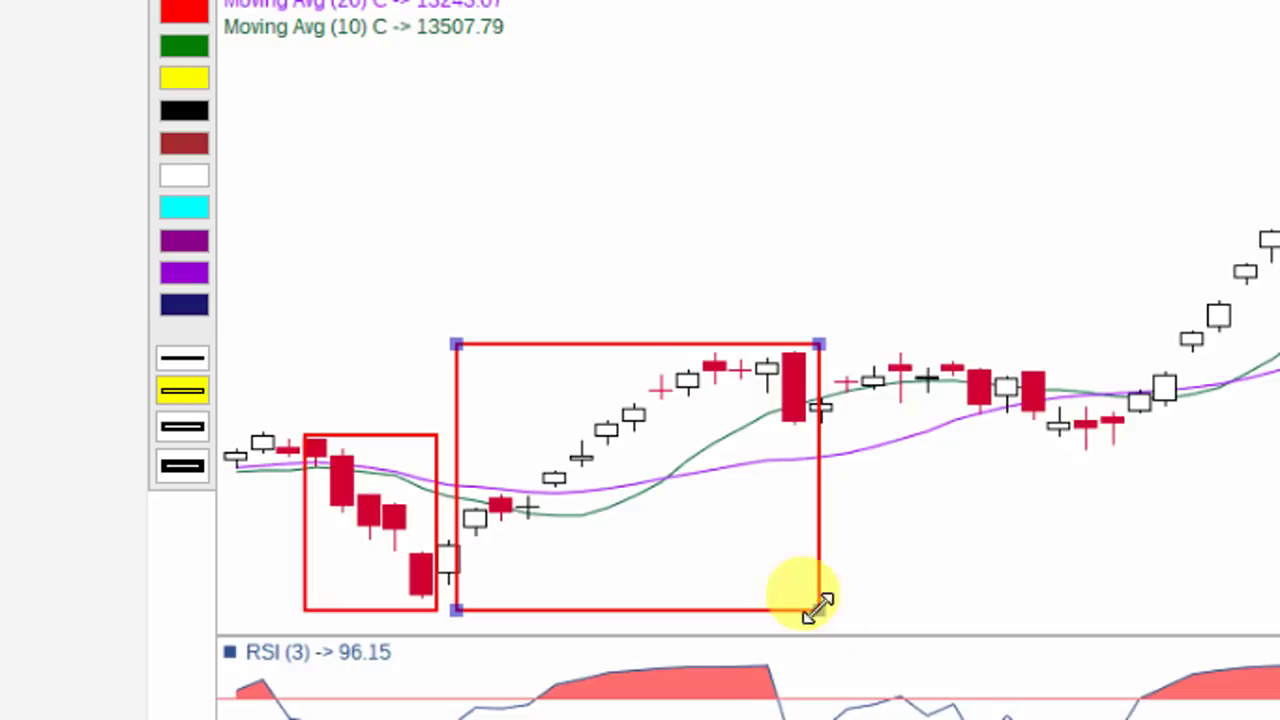
left_click_drag(817, 606, 819, 608)
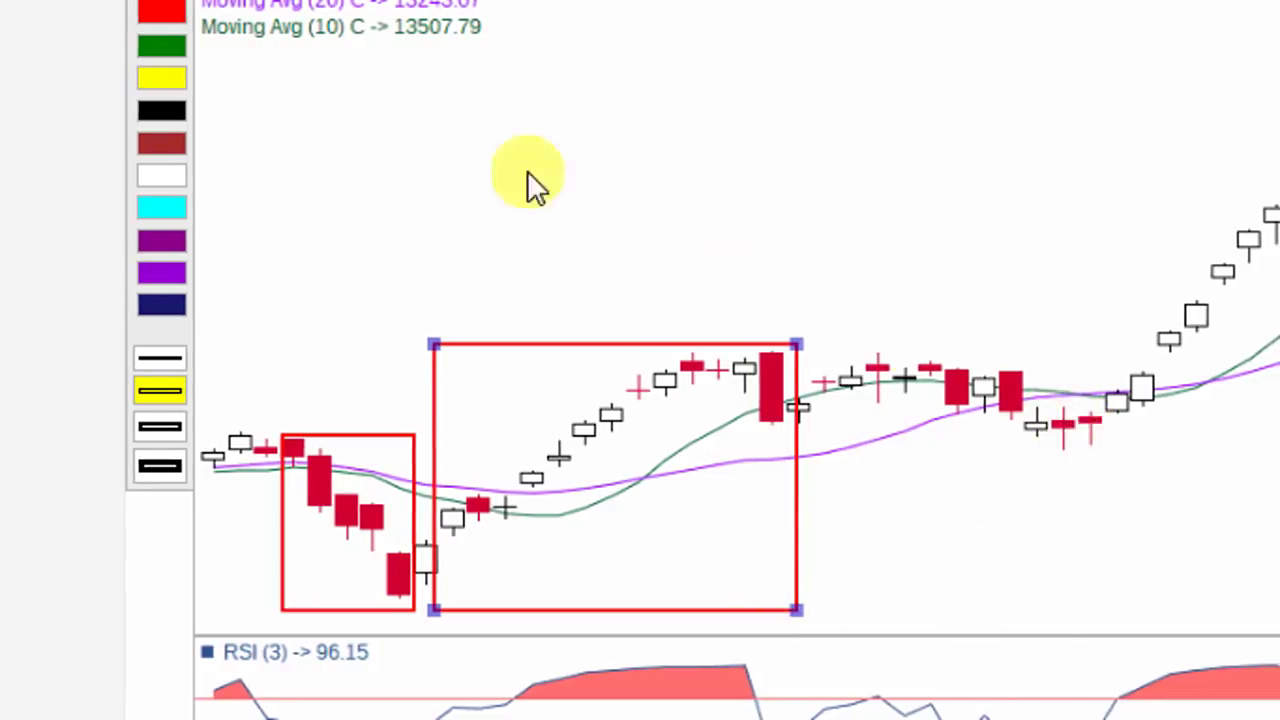
Draw red trend lines down the late-October decline and from its low up to the latest December candles.
left_click(195, 112)
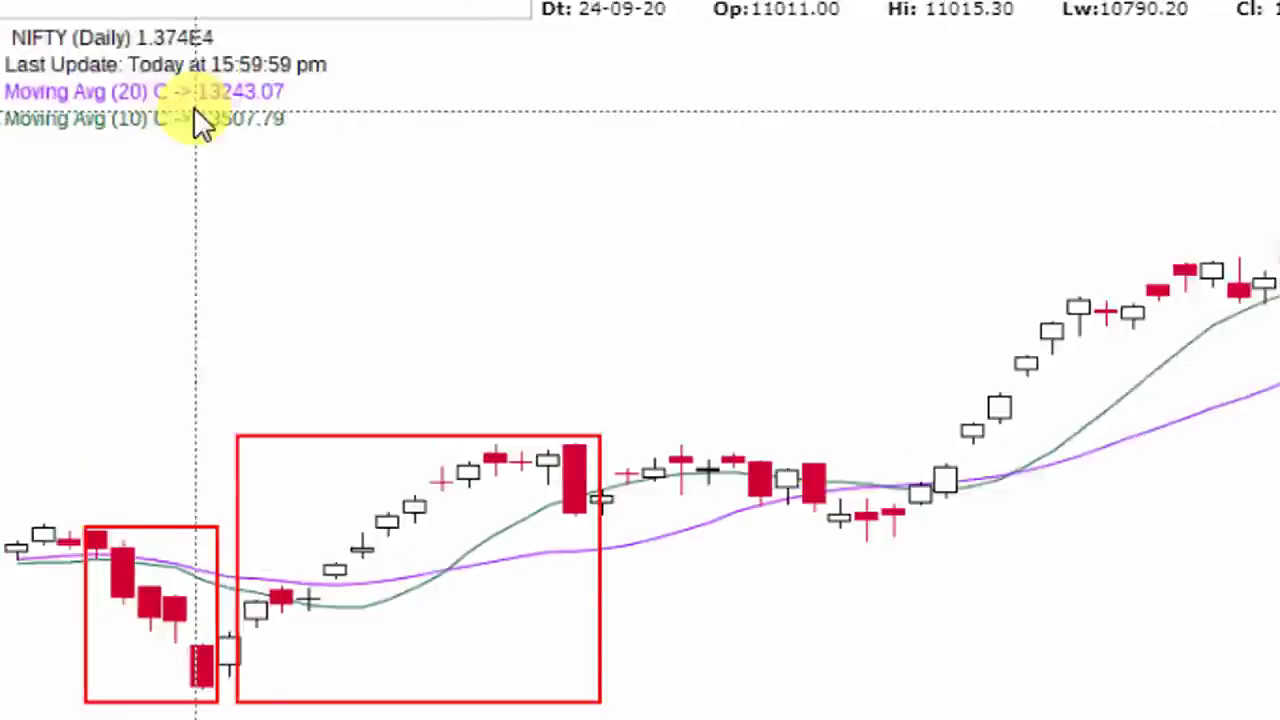
left_click(200, 117)
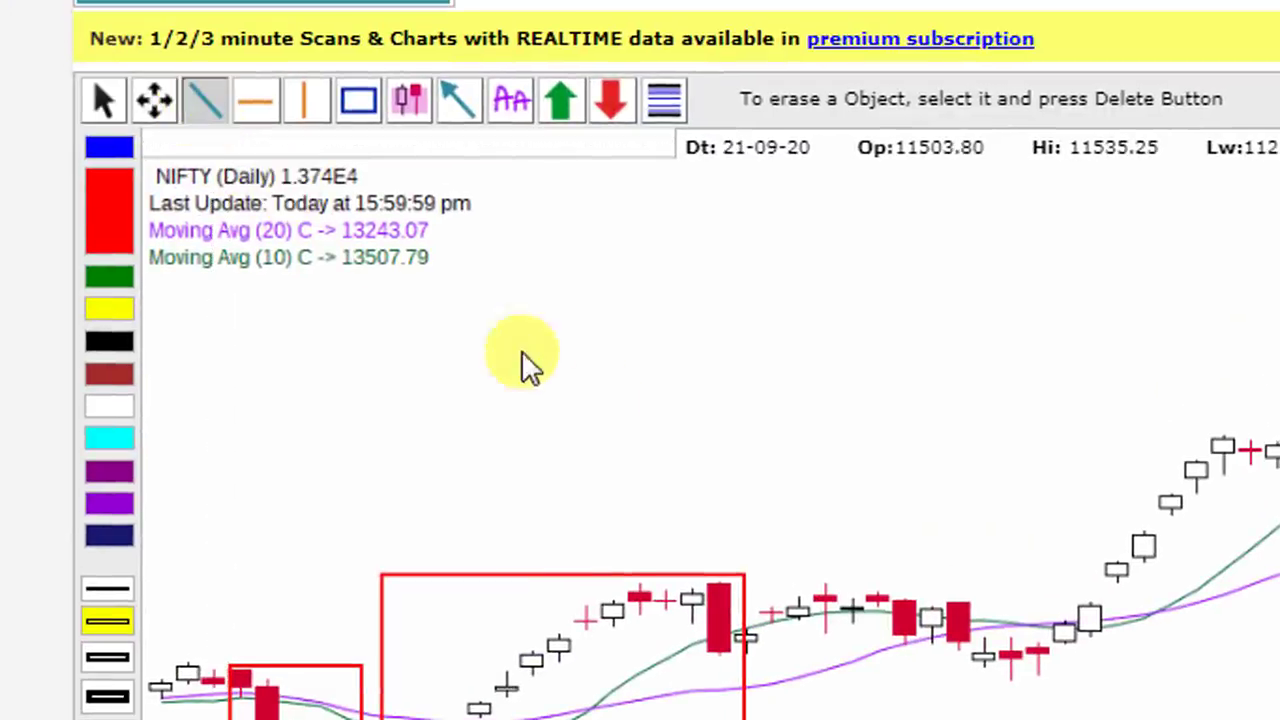
mouse_move(825, 586)
left_mouse_down()
mouse_move(955, 677)
mouse_move(1027, 684)
left_mouse_up()
left_click_drag(1027, 617, 1034, 608)
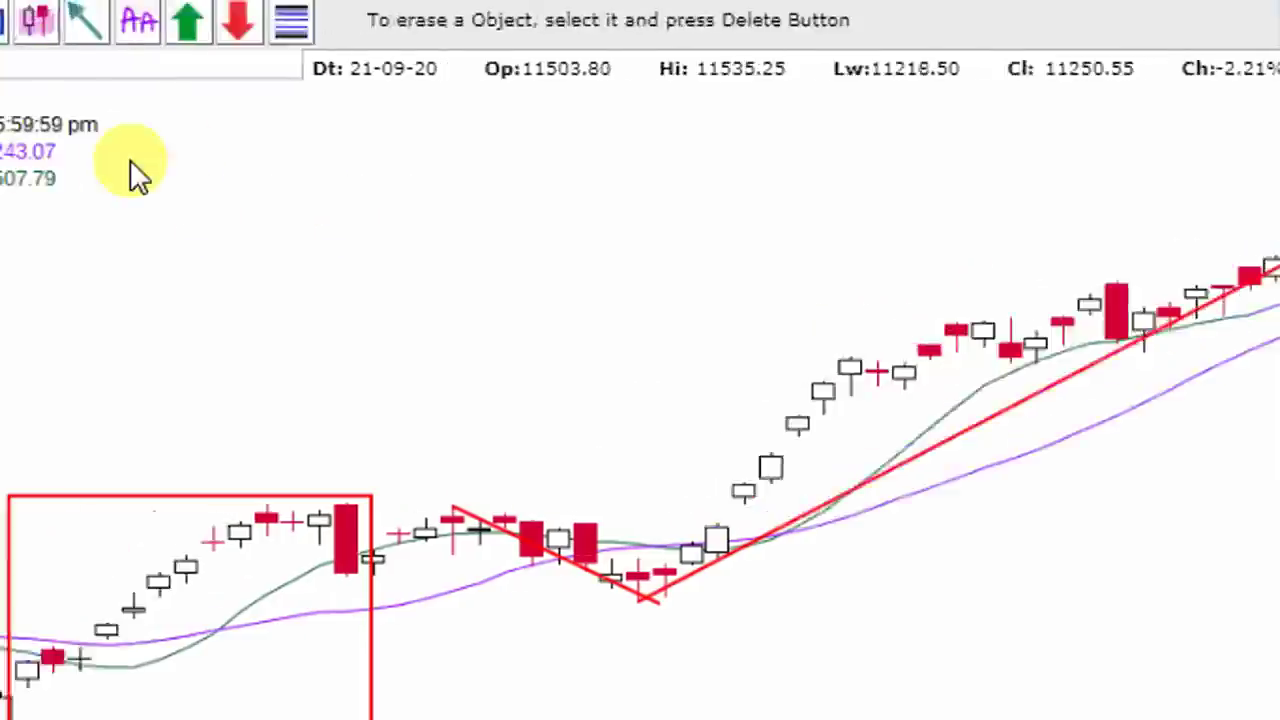
Draw a red rectangle around the November rally and resize it to run from the decline's low to just past the large red candle.
left_click(193, 114)
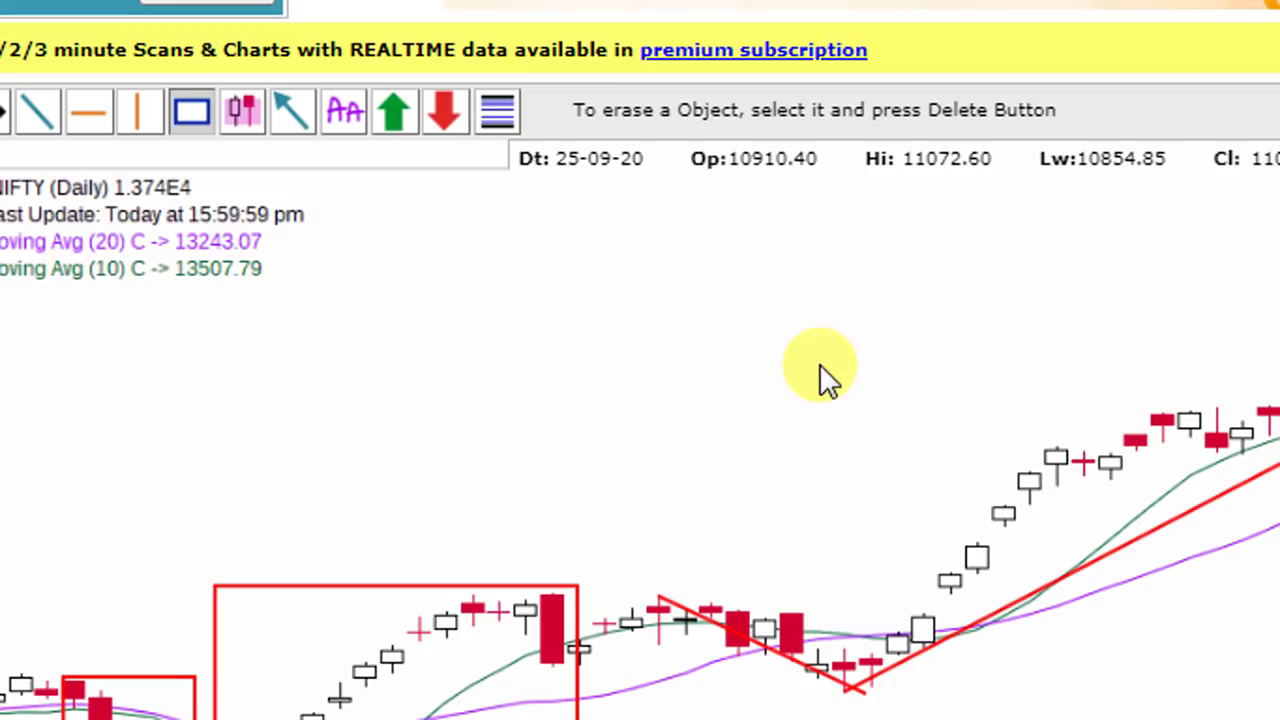
left_click_drag(823, 358, 1244, 651)
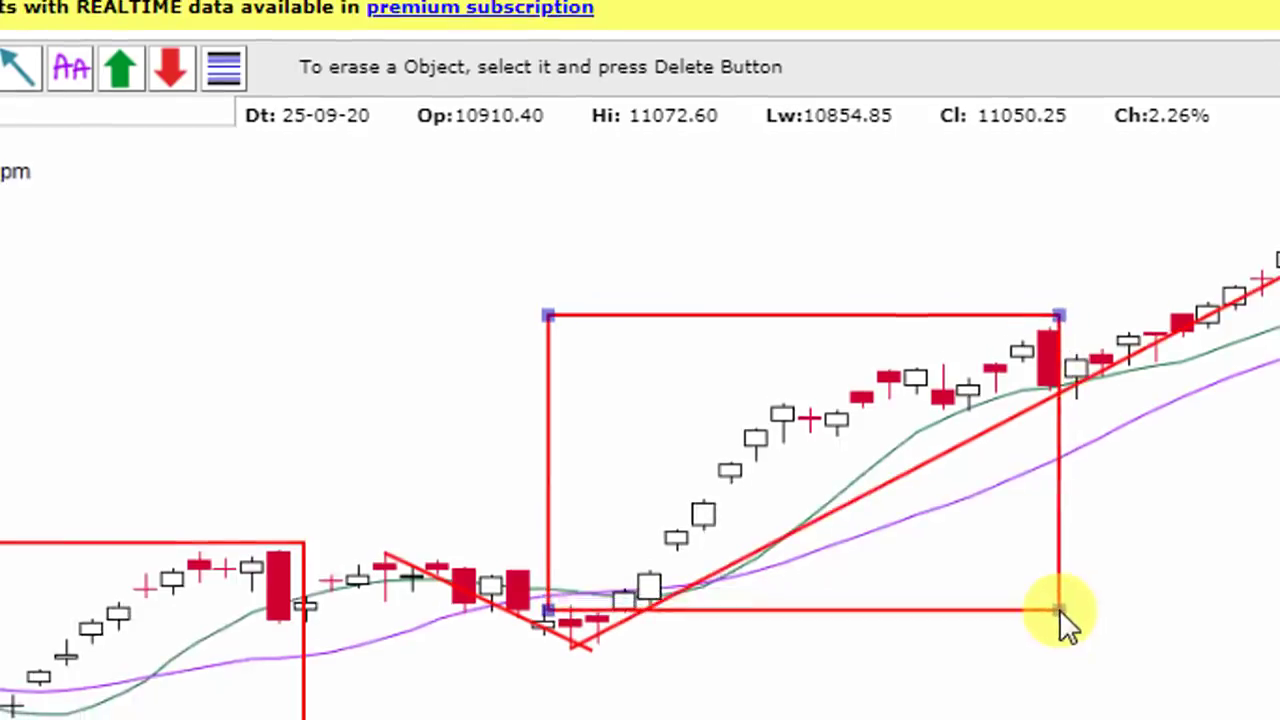
left_click_drag(1059, 609, 1065, 611)
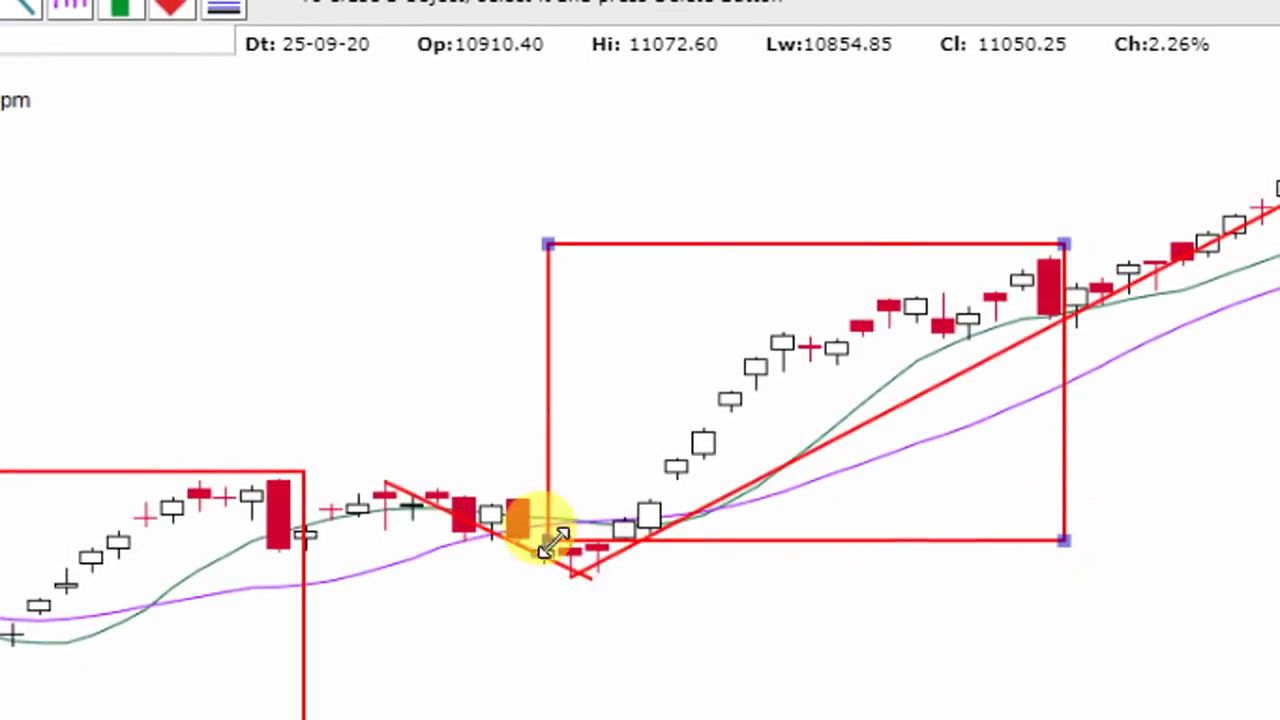
left_click_drag(548, 540, 604, 556)
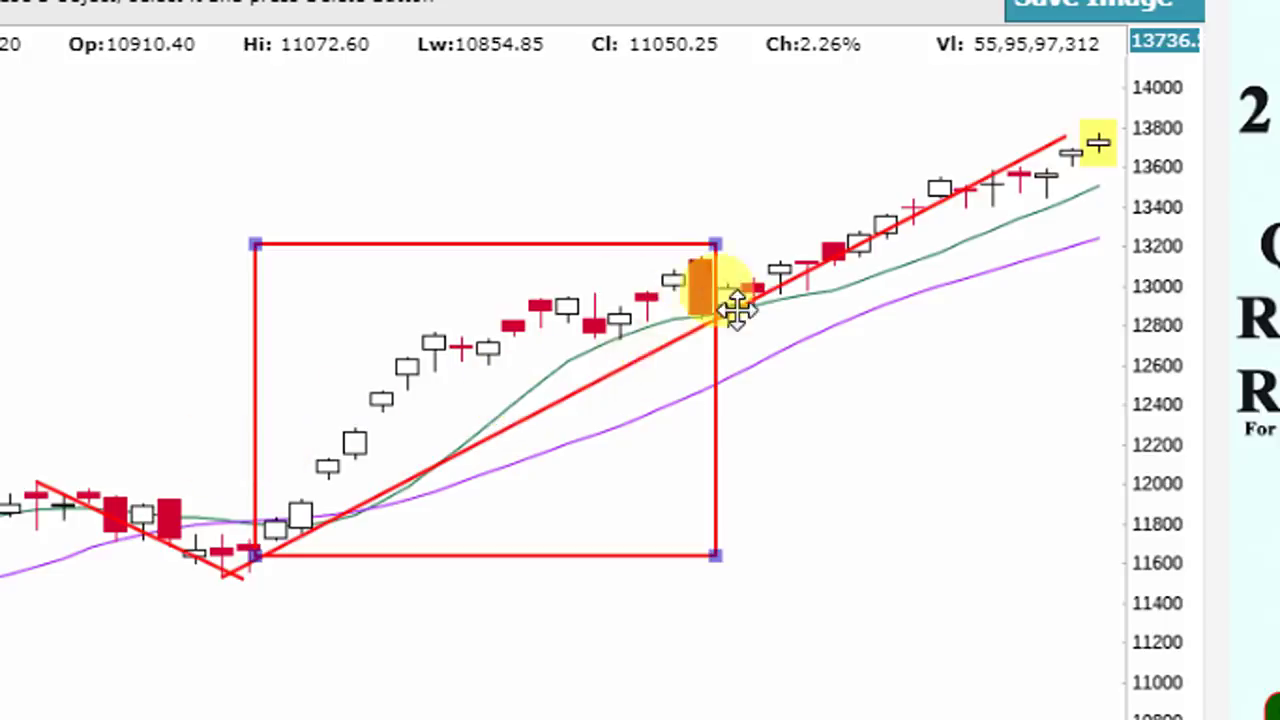
left_click(1090, 145)
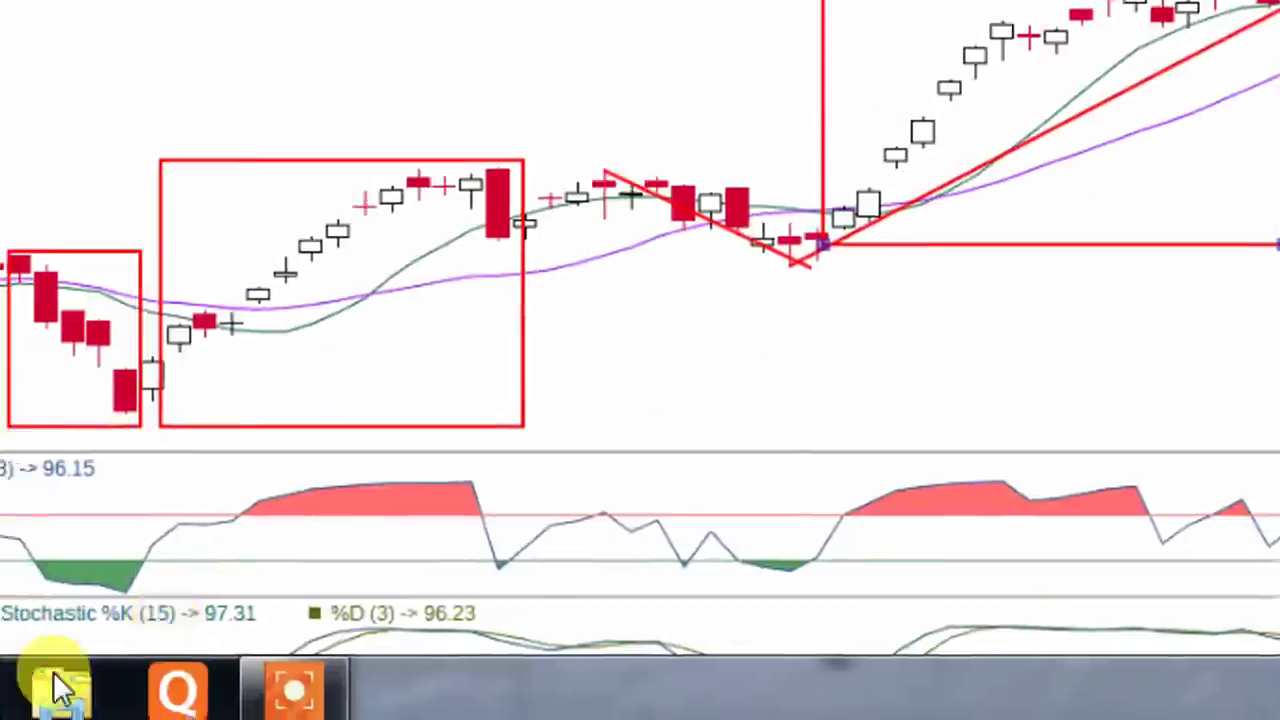
Switch to the trading terminal, check the portfolio watchlist, and return to the fno watchlist.
left_click(186, 683)
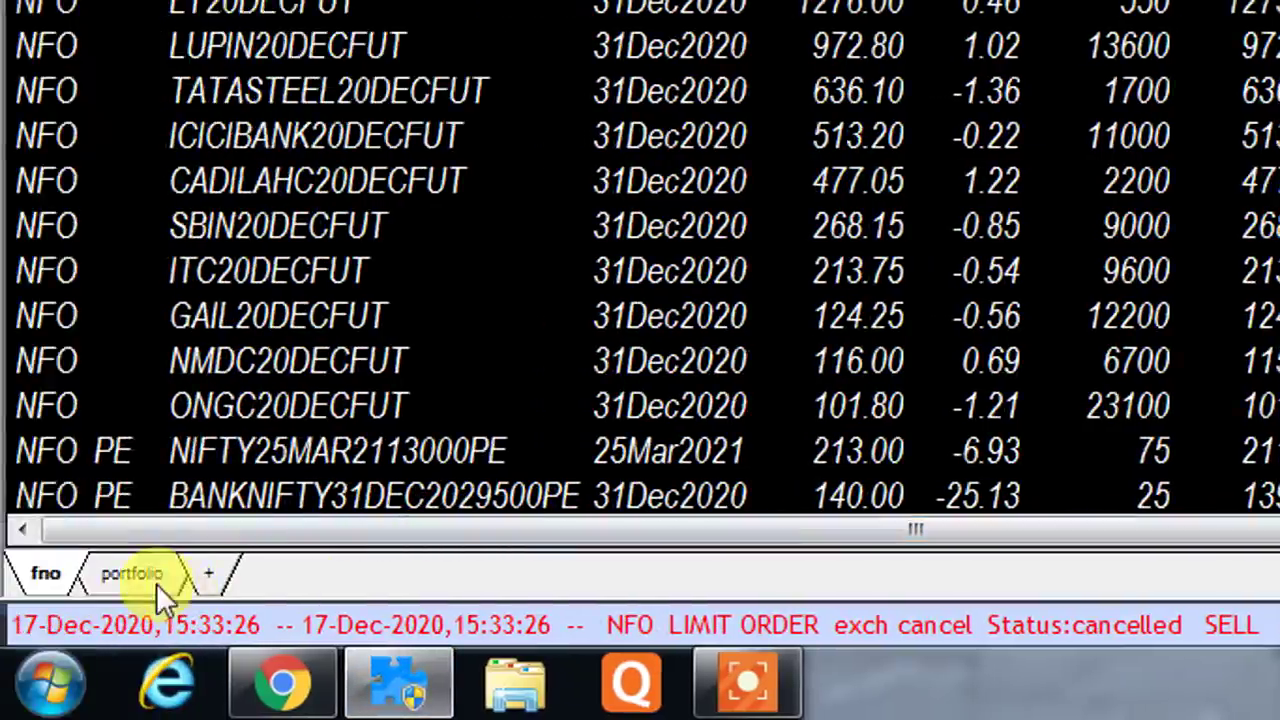
left_click(145, 576)
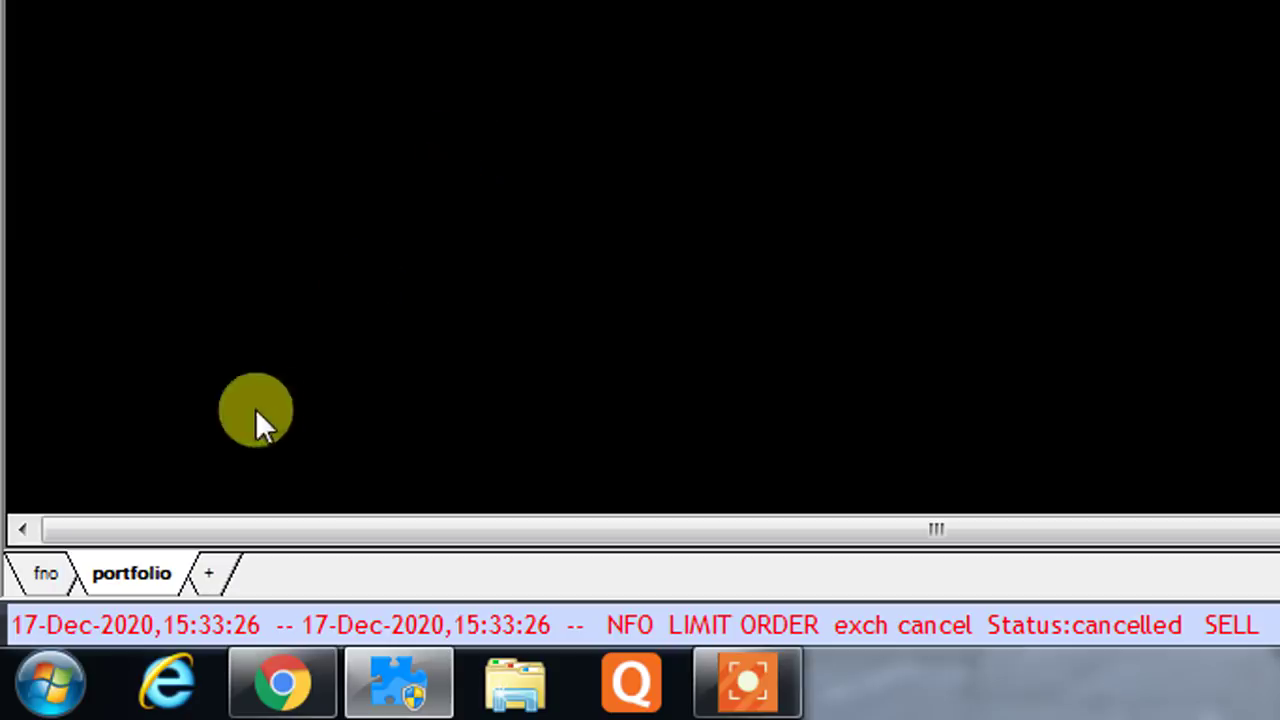
left_click(32, 582)
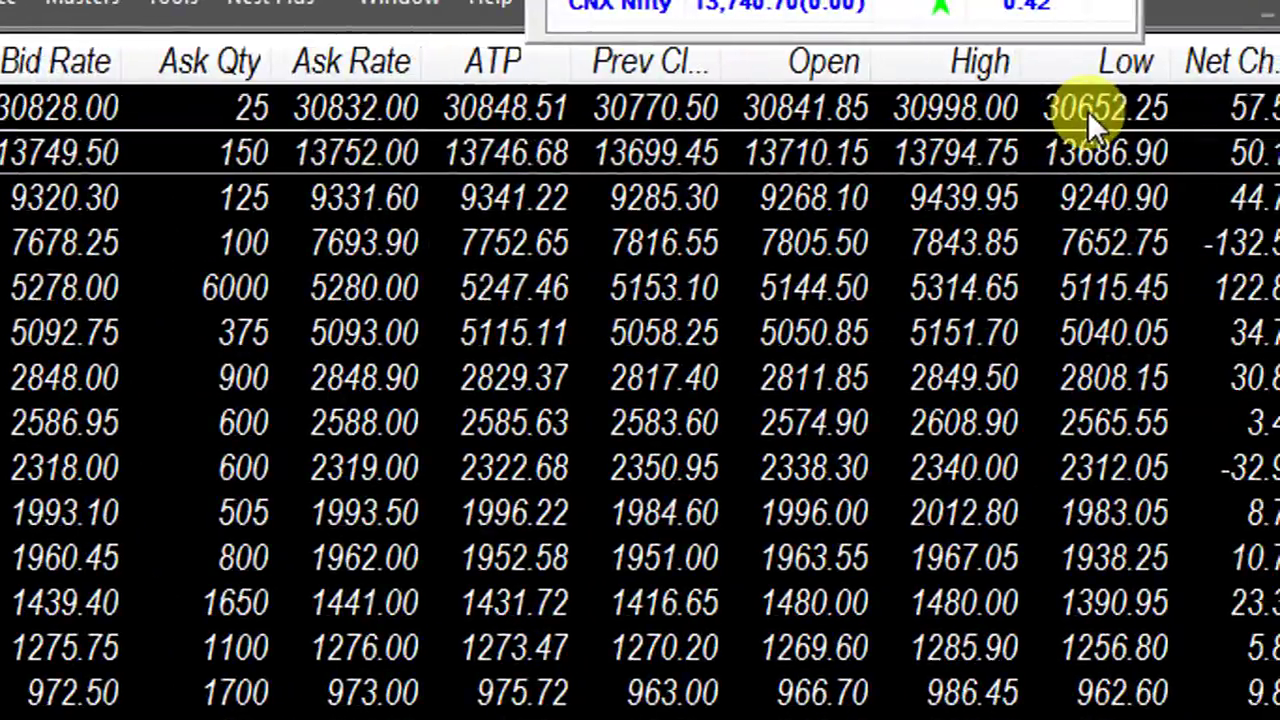
Examine the day's prices of the Bank Nifty and Nifty December futures in the fno watchlist.
left_click(1087, 110)
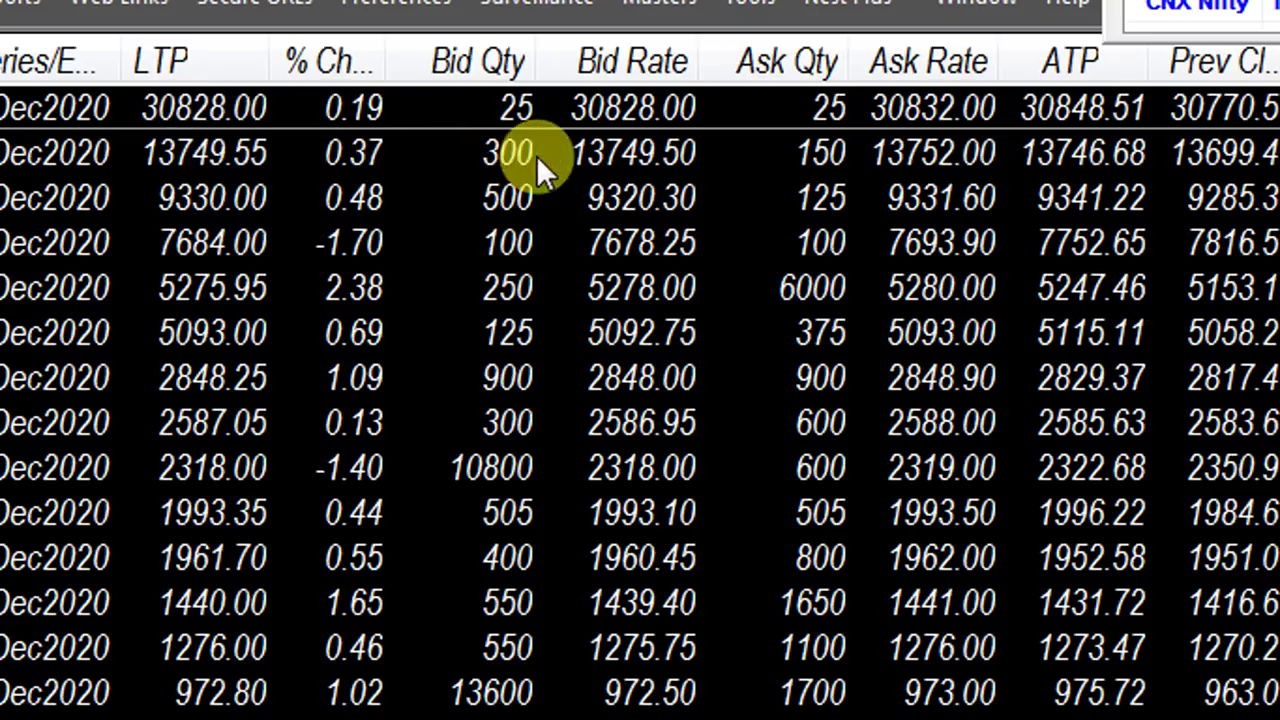
left_click(588, 157)
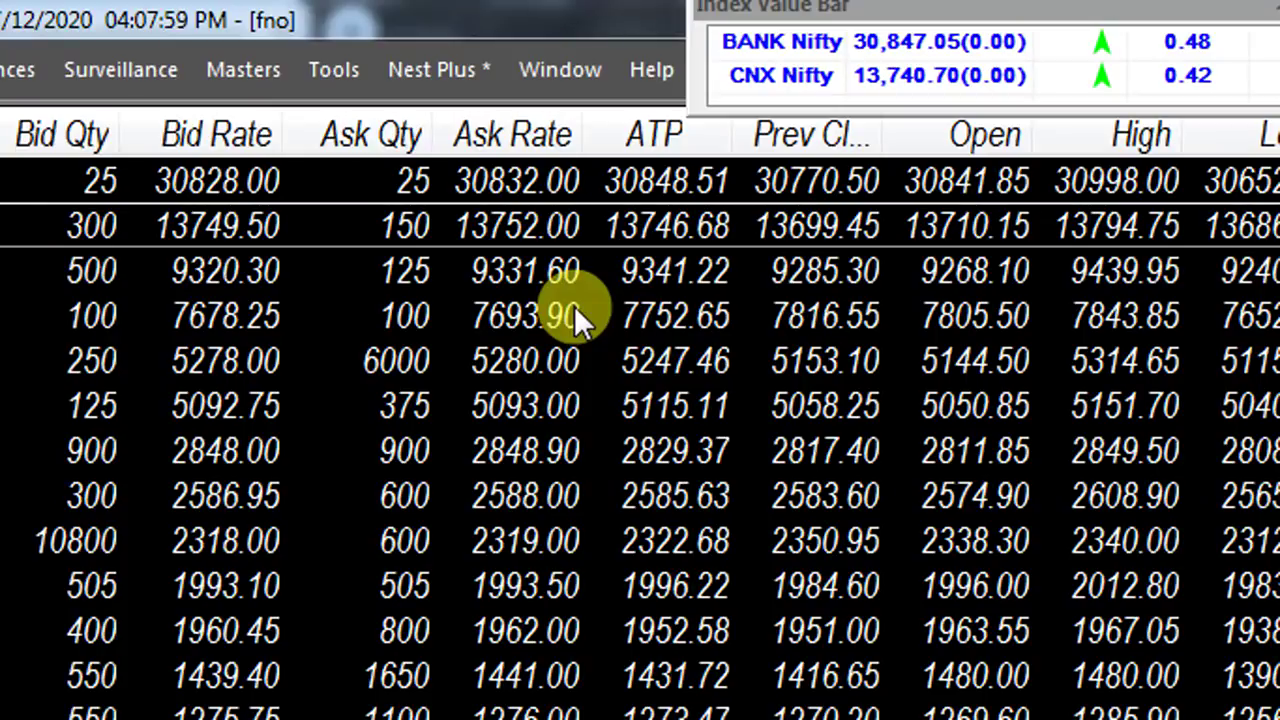
left_click(669, 174)
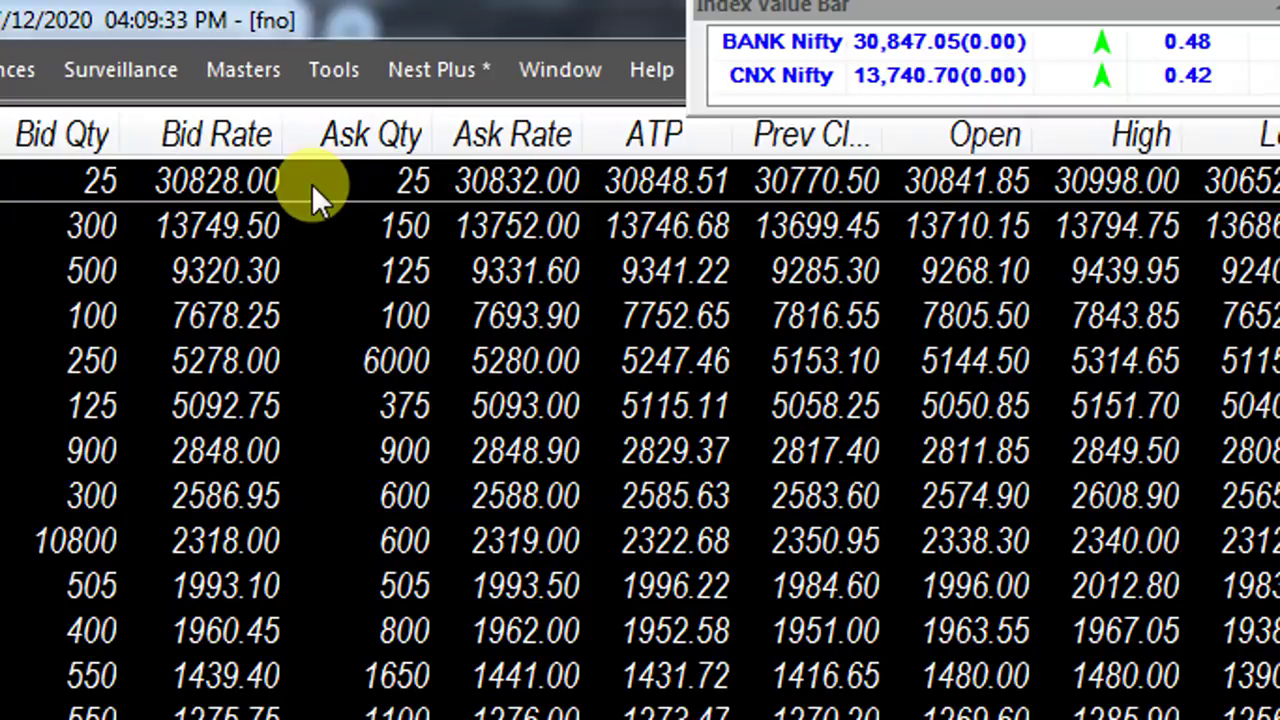
left_click(480, 221)
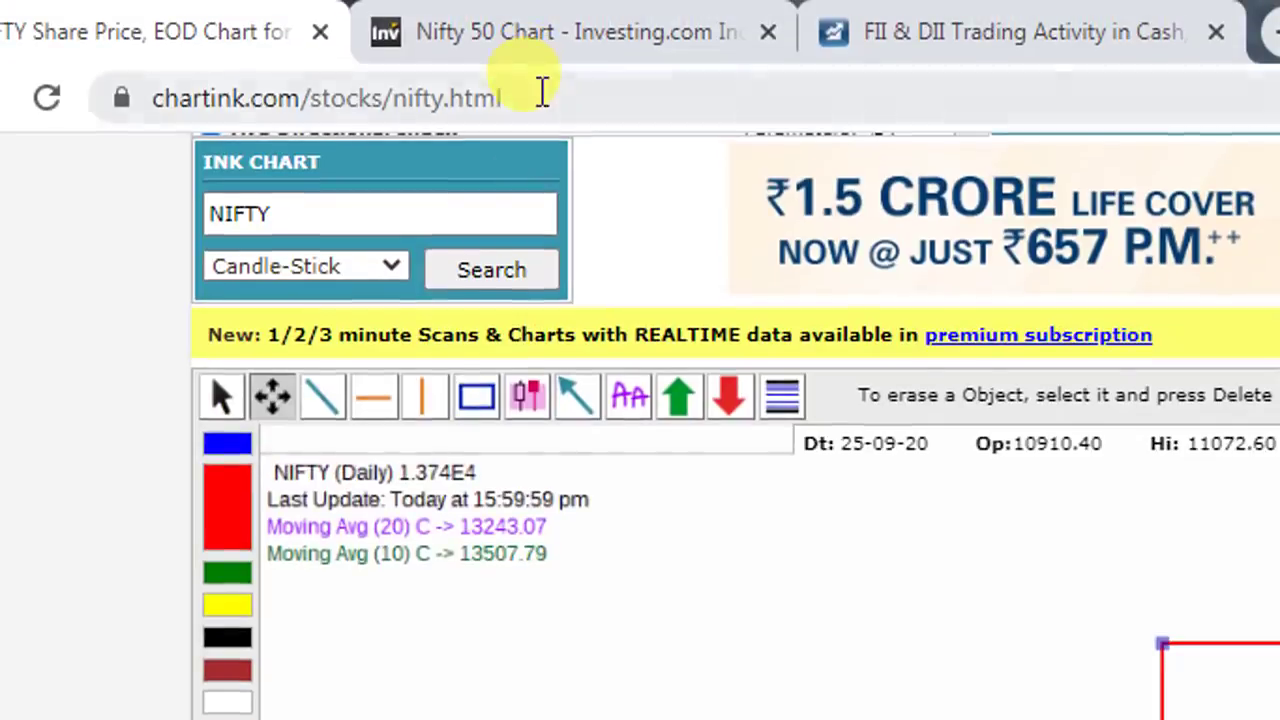
Open kiranjadhav.com in the browser in place of the chartink page and find the hourly put call ratio updates.
left_click(540, 92)
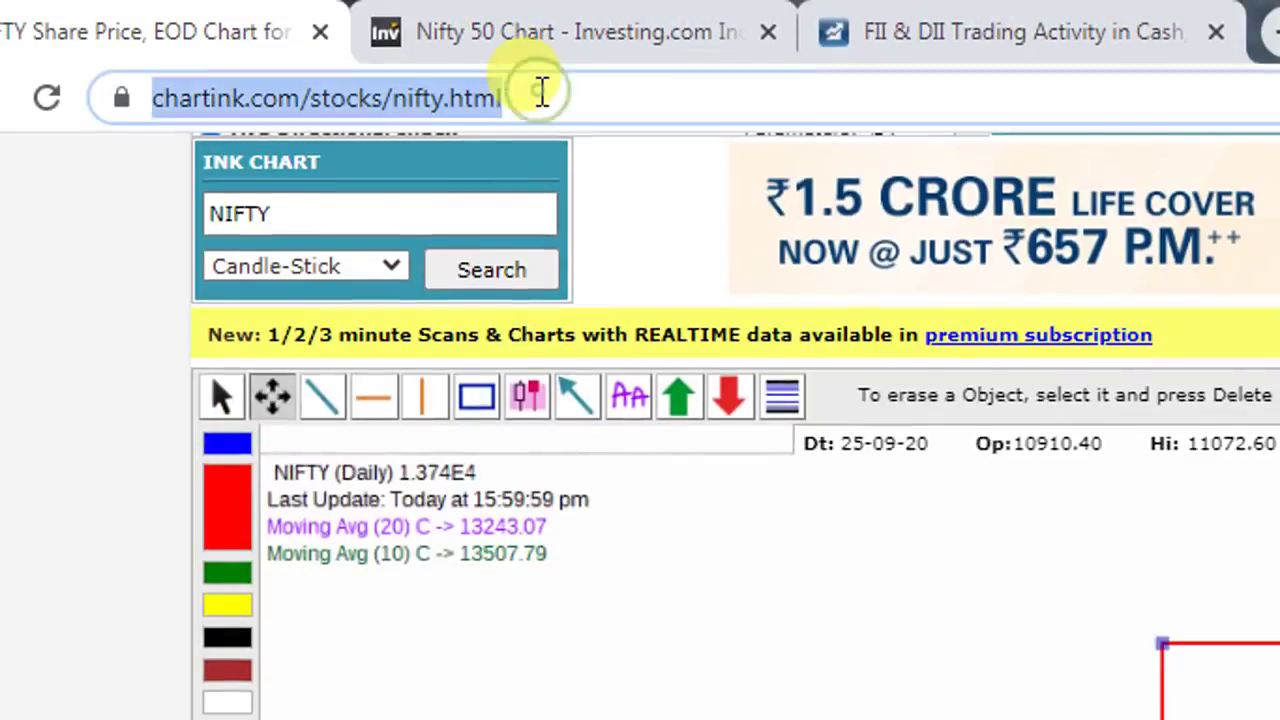
type("ki")
key("Return")
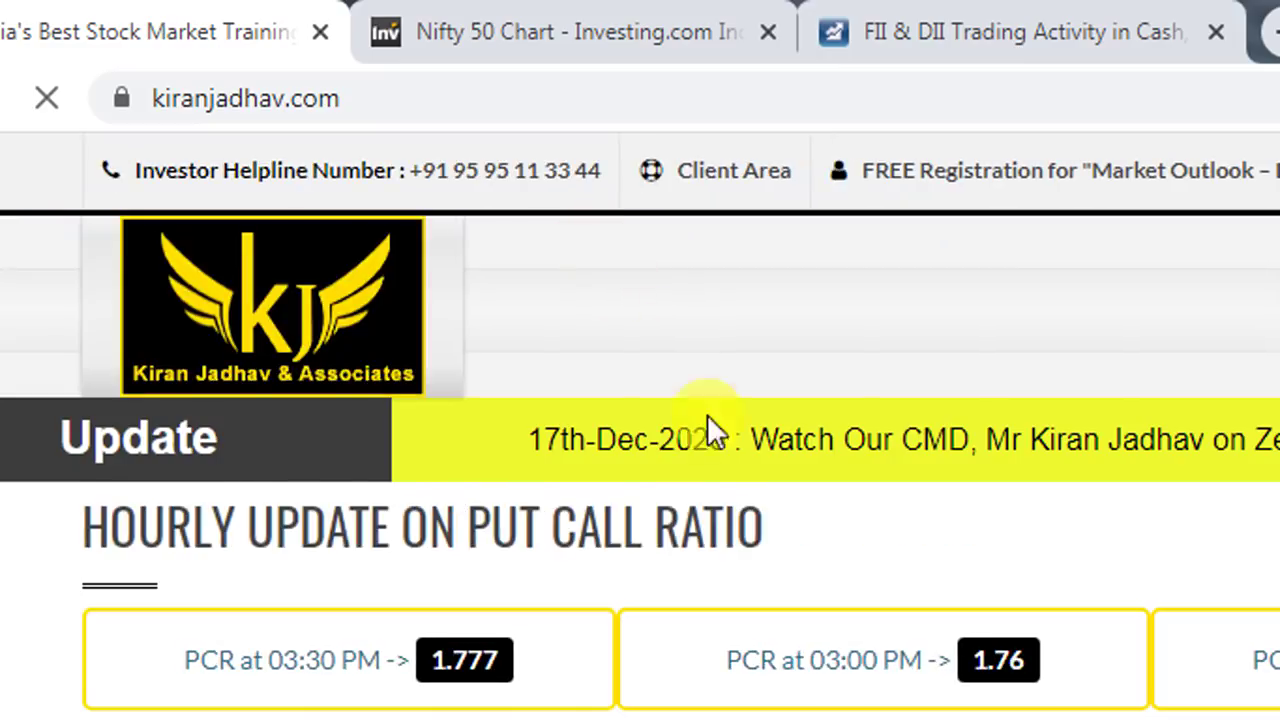
scroll(686, 661, "down", 3)
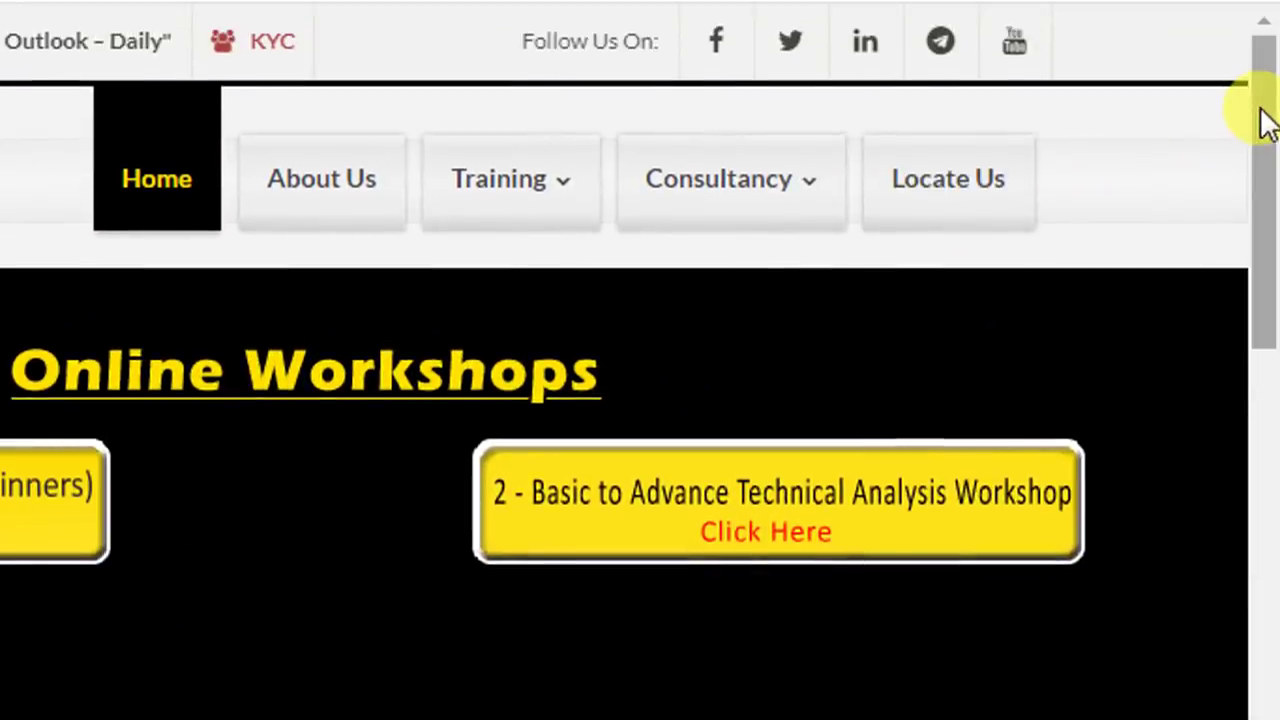
left_click_drag(1265, 120, 1266, 286)
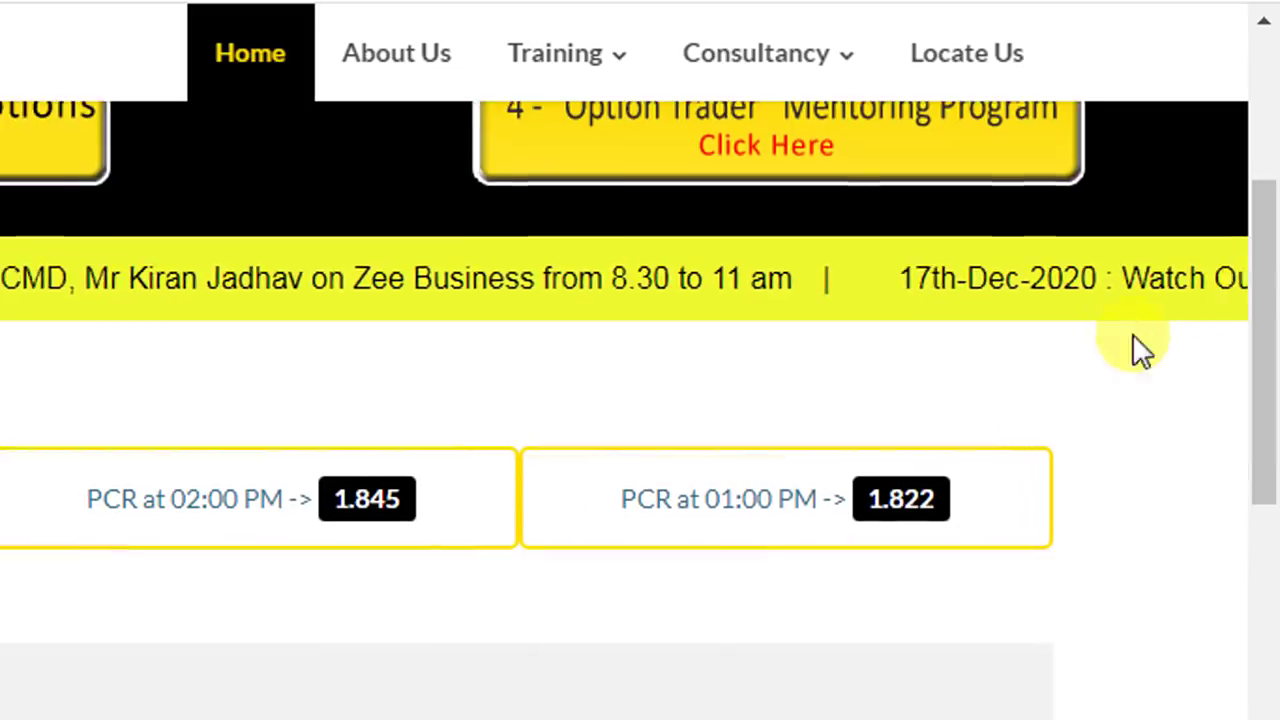